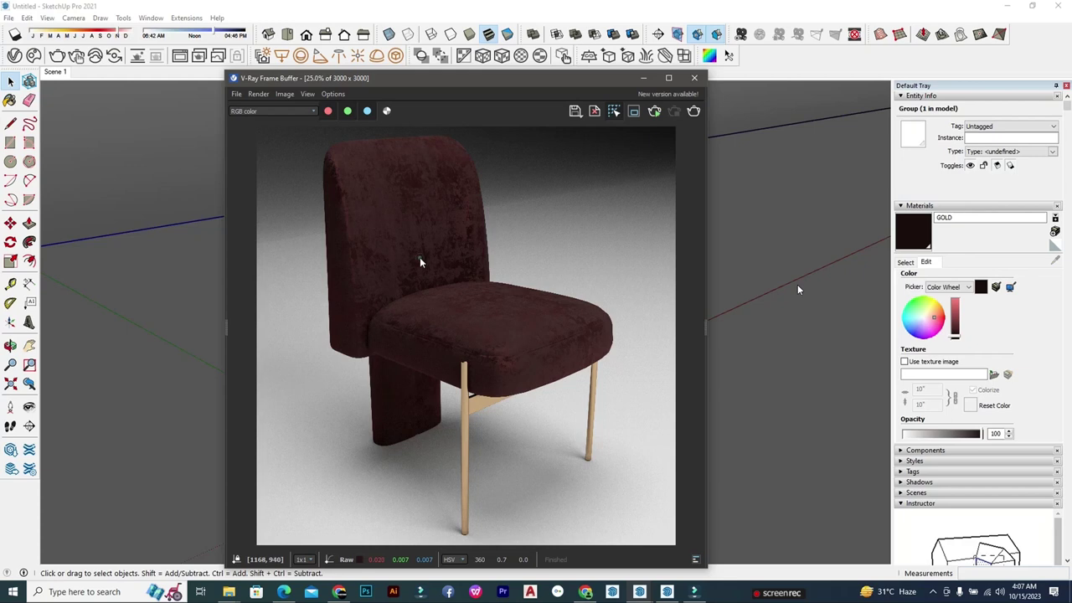
Step: Zoom and pan over the dark red velvet chair render's seat and legs, then minimize the Frame Buffer
scroll(420, 257, up, 2)
scroll(428, 279, down, 1)
middle_drag(467, 345, 456, 366)
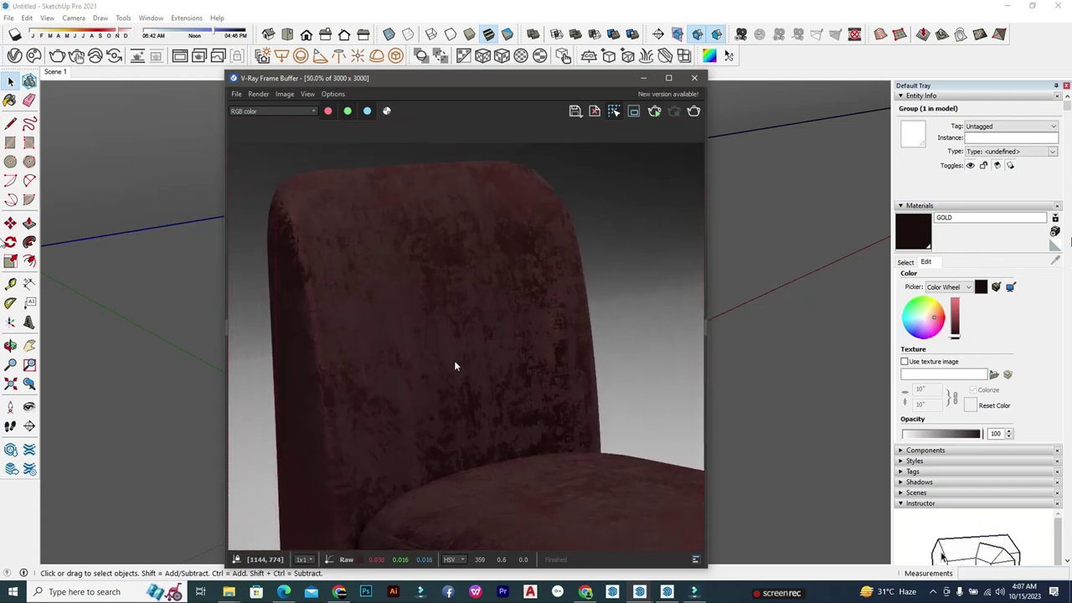
mouse_move(429, 247)
middle_down()
mouse_move(430, 220)
mouse_move(529, 383)
mouse_move(495, 340)
mouse_move(504, 373)
mouse_move(531, 314)
mouse_move(514, 359)
middle_up()
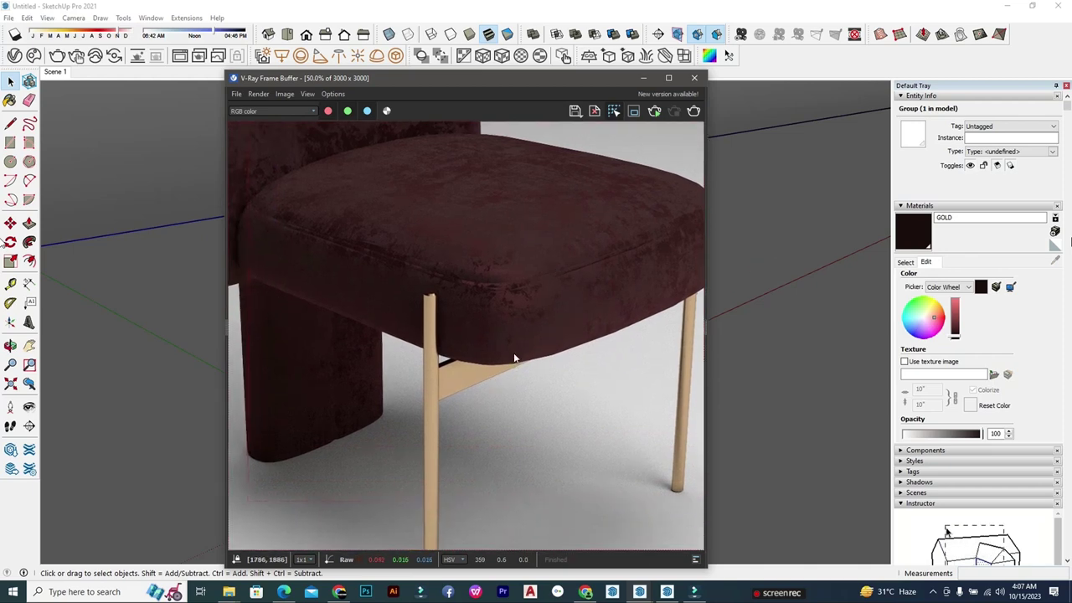
scroll(489, 408, down, 1)
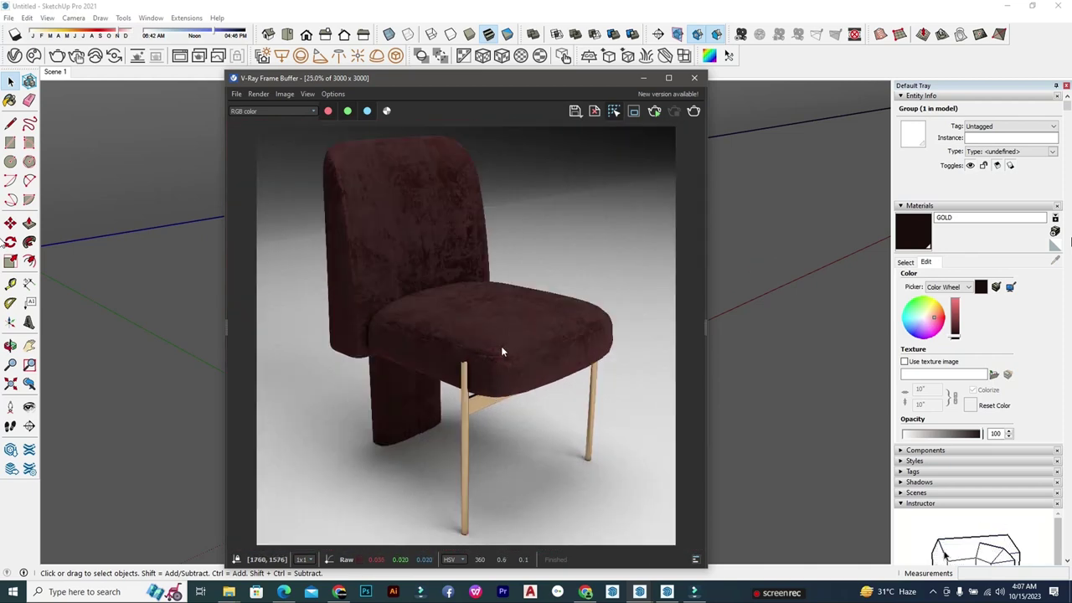
click(643, 78)
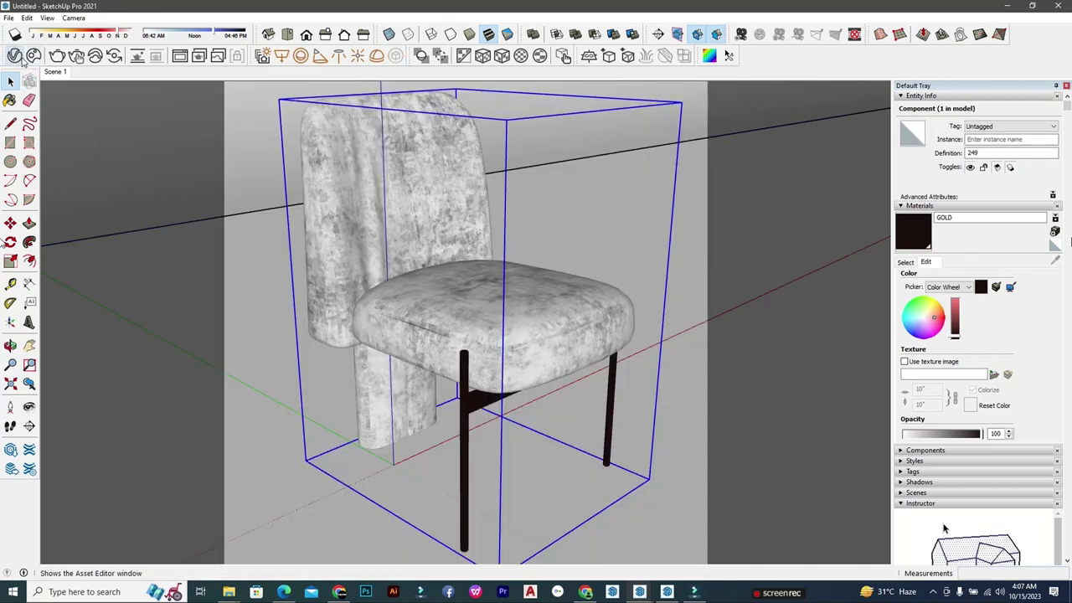
Step: With the V-Ray Asset Editor open, edit the chair component and select its white fabric part
click(670, 41)
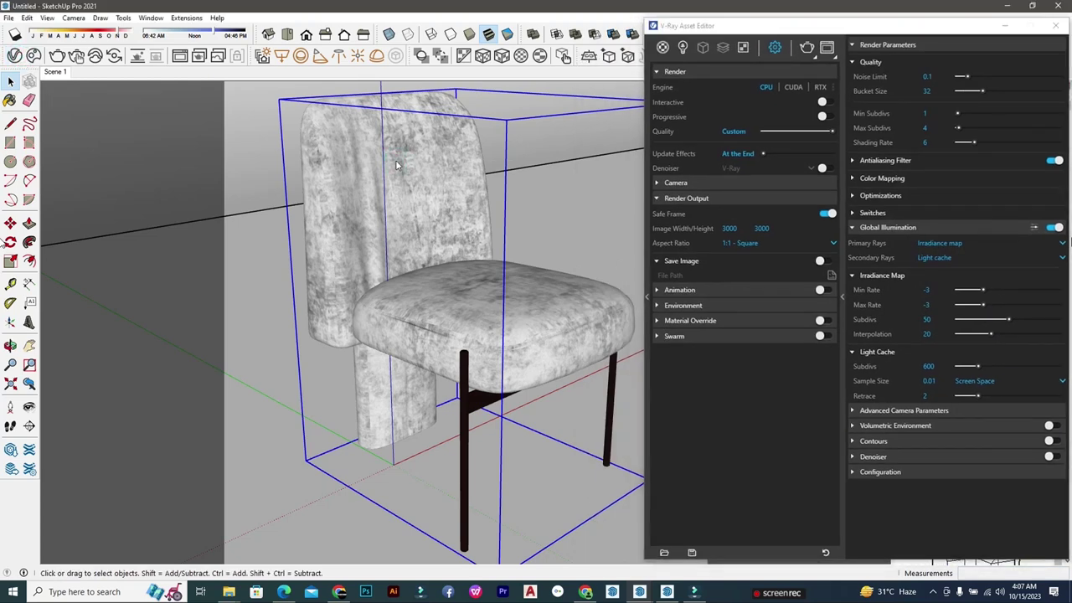
right_click(397, 165)
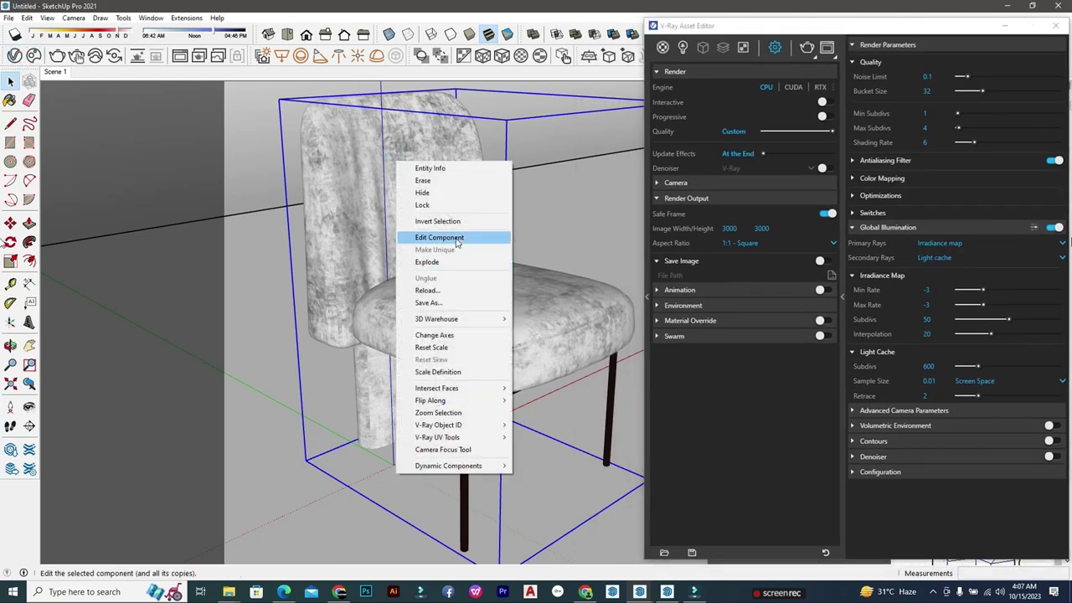
key(Escape)
click(438, 175)
right_click(434, 158)
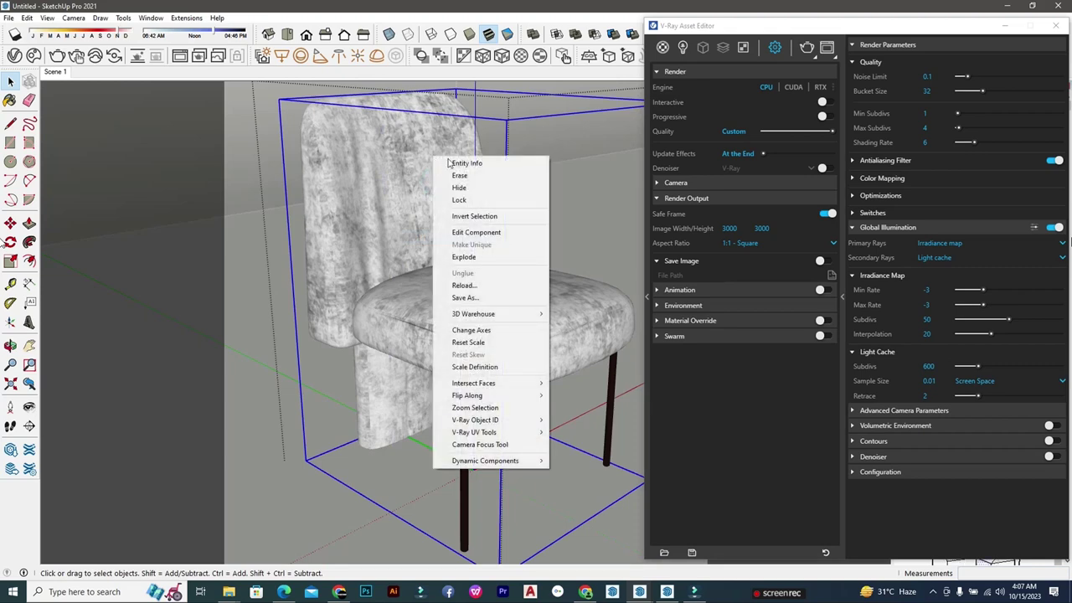
key(Escape)
click(411, 182)
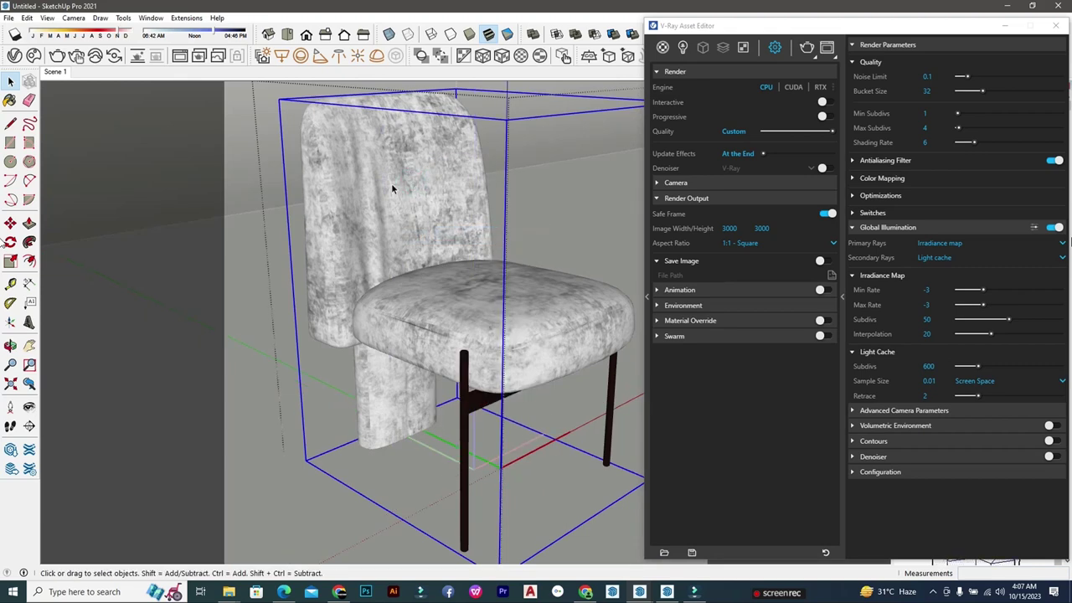
right_click(385, 145)
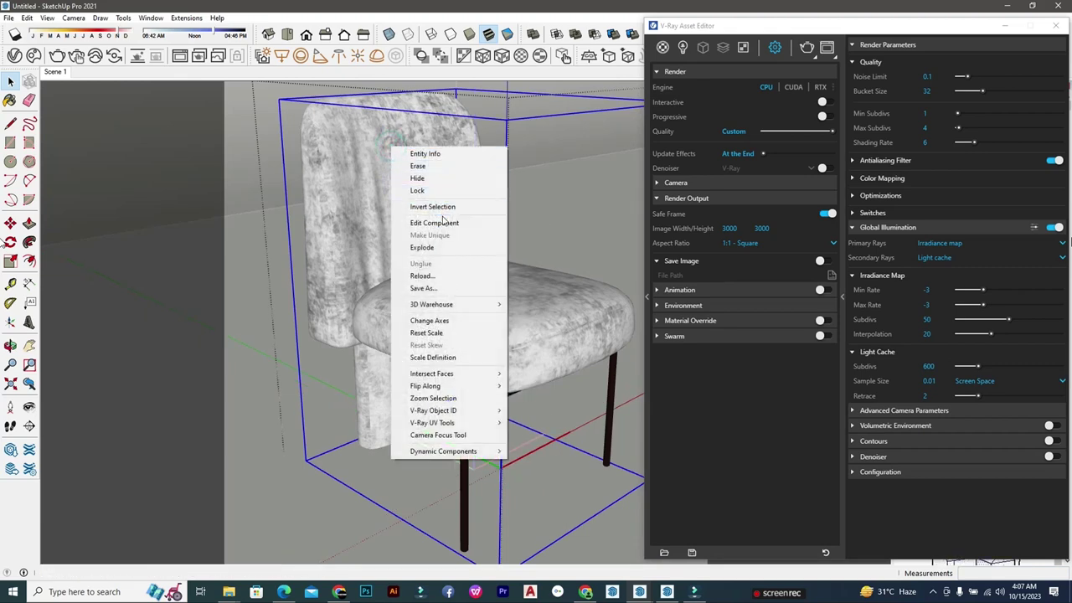
click(410, 165)
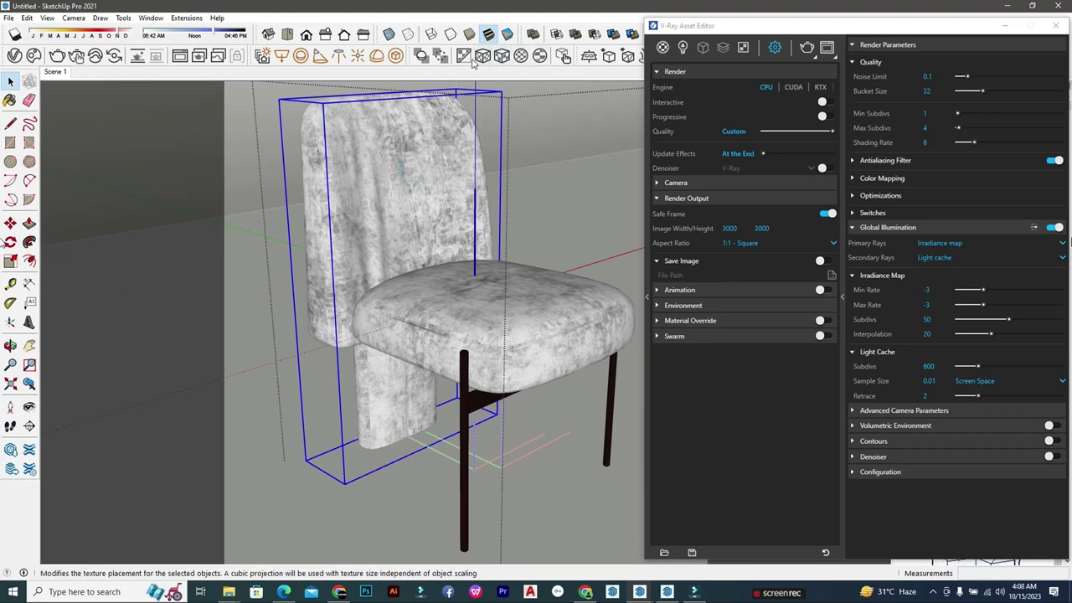
click(534, 321)
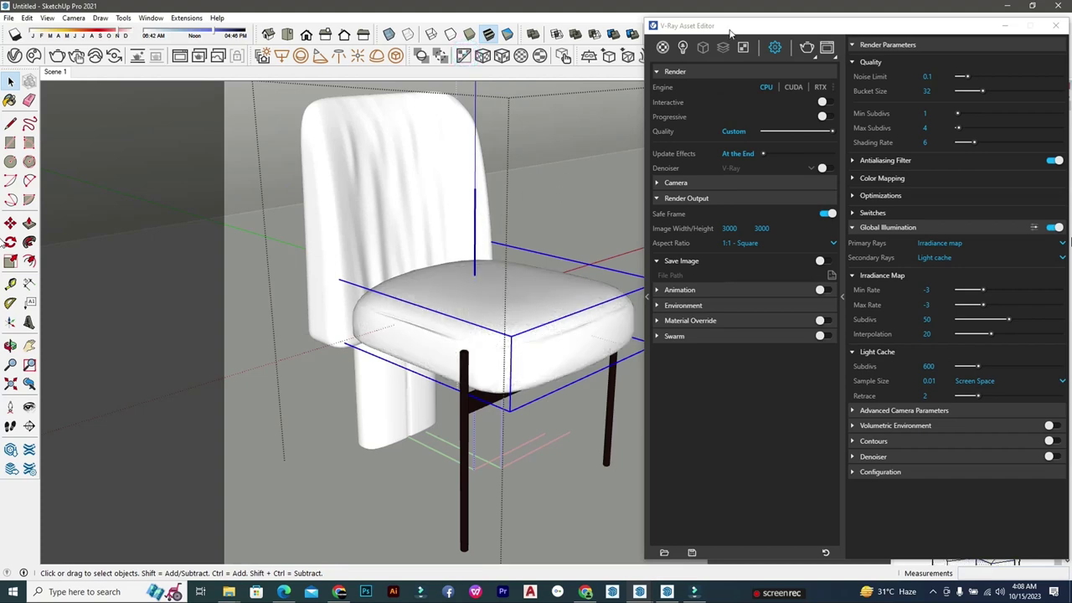
Step: Create a new Generic material and rename it VALVET FABRIC
click(613, 39)
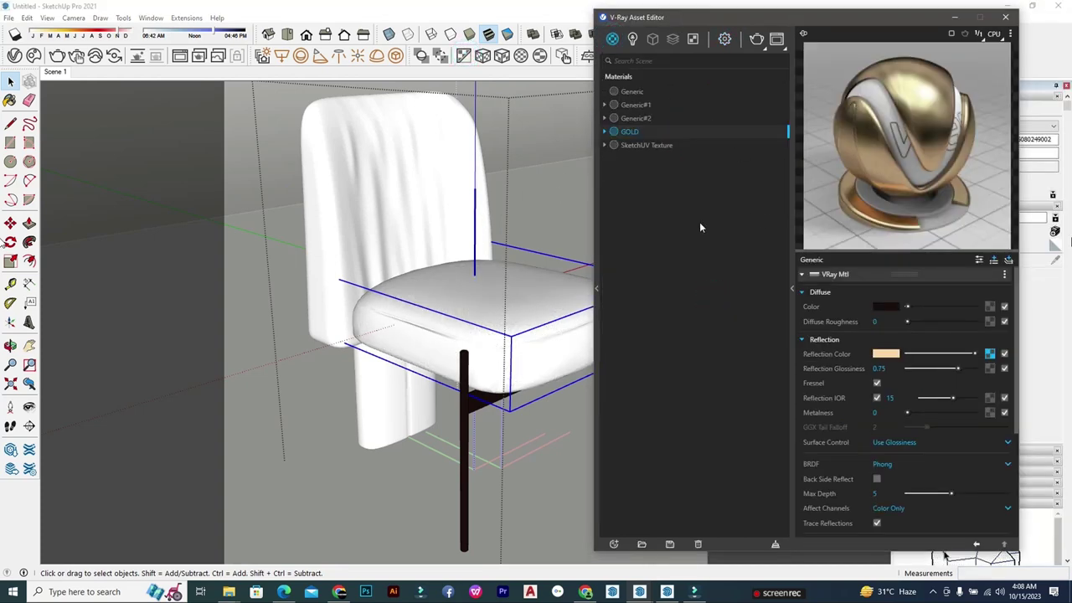
click(669, 277)
click(611, 39)
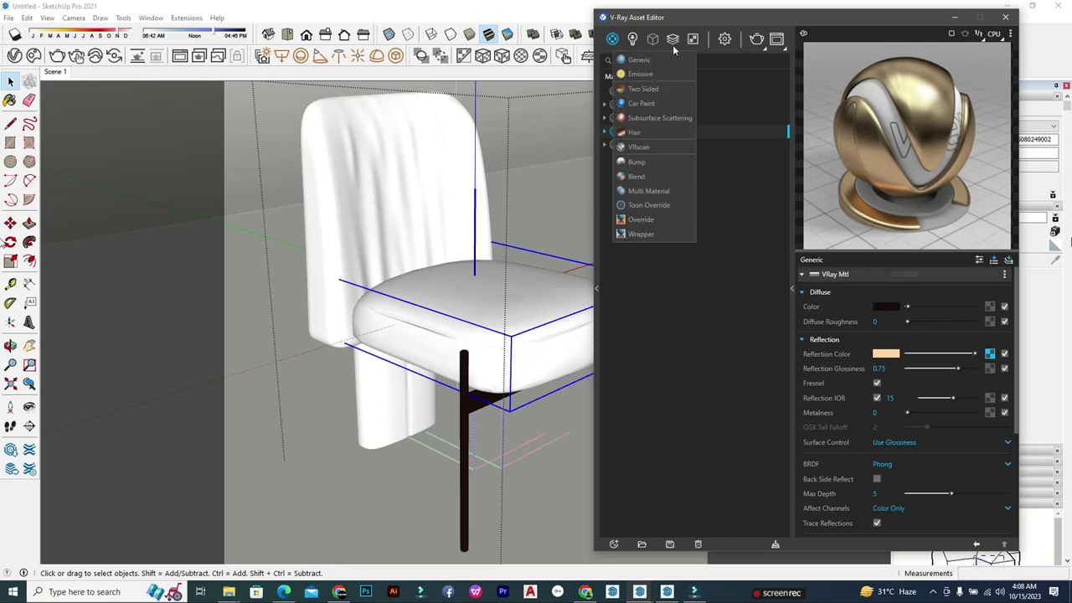
click(640, 60)
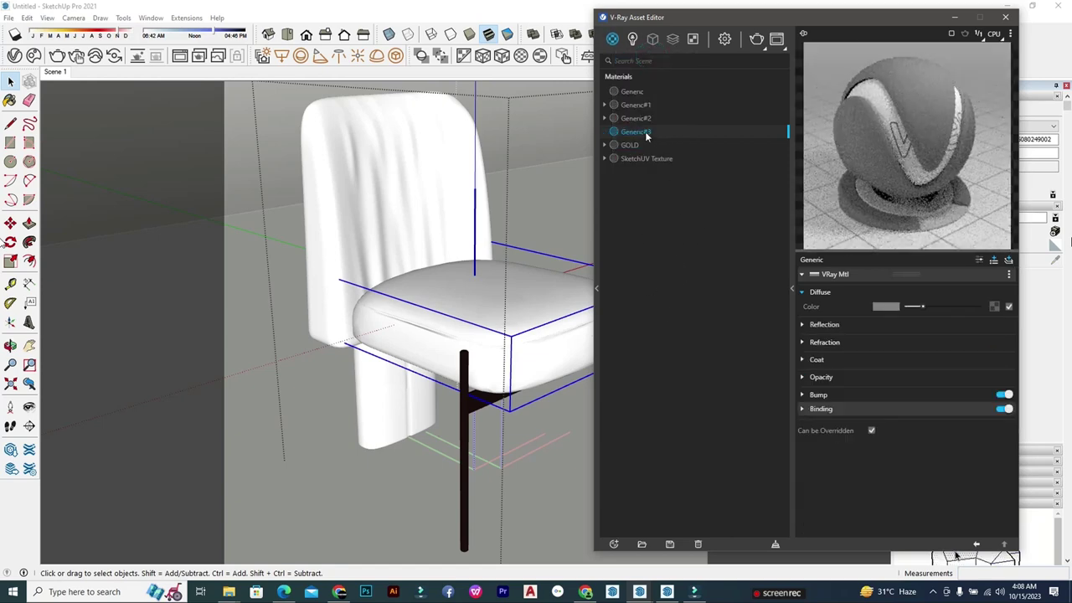
double_click(656, 131)
key(BackSpace)
text(velva)
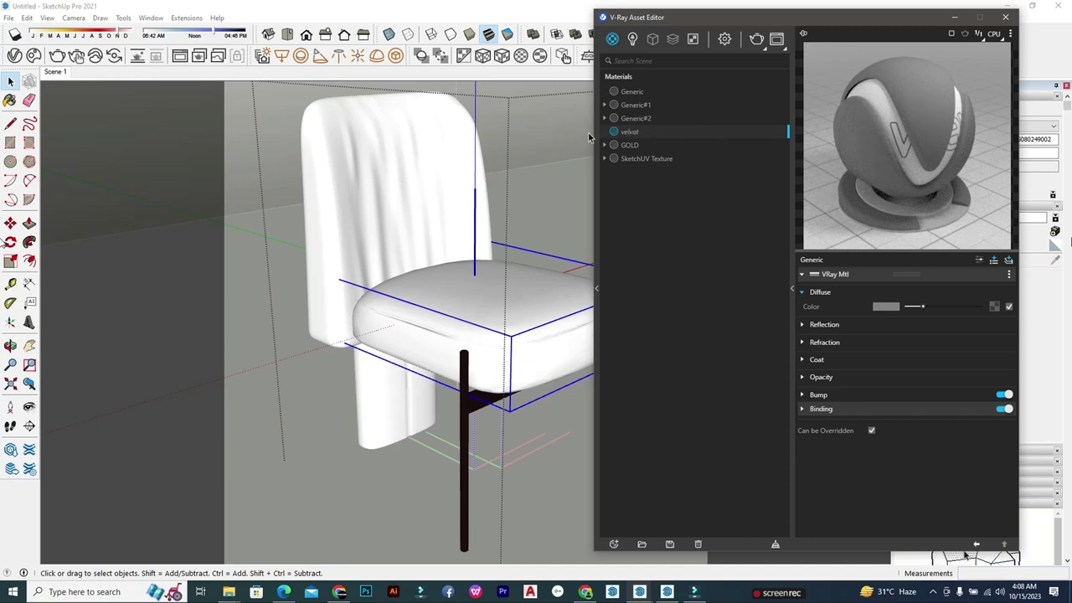
key(BackSpace)
key(BackSpace)
key(BackSpace)
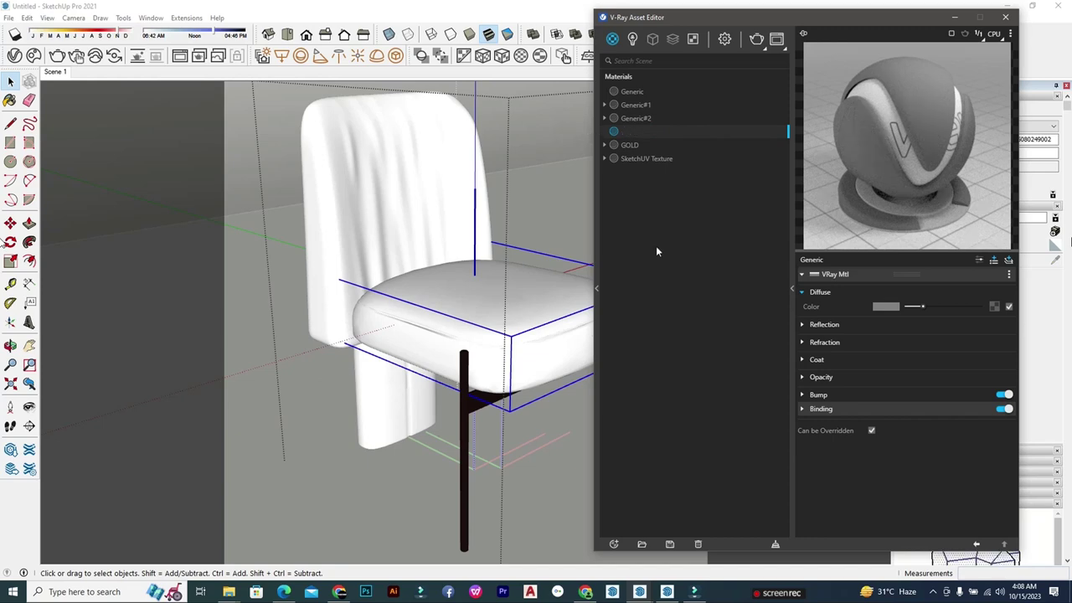
text(VALVET FABRIC)
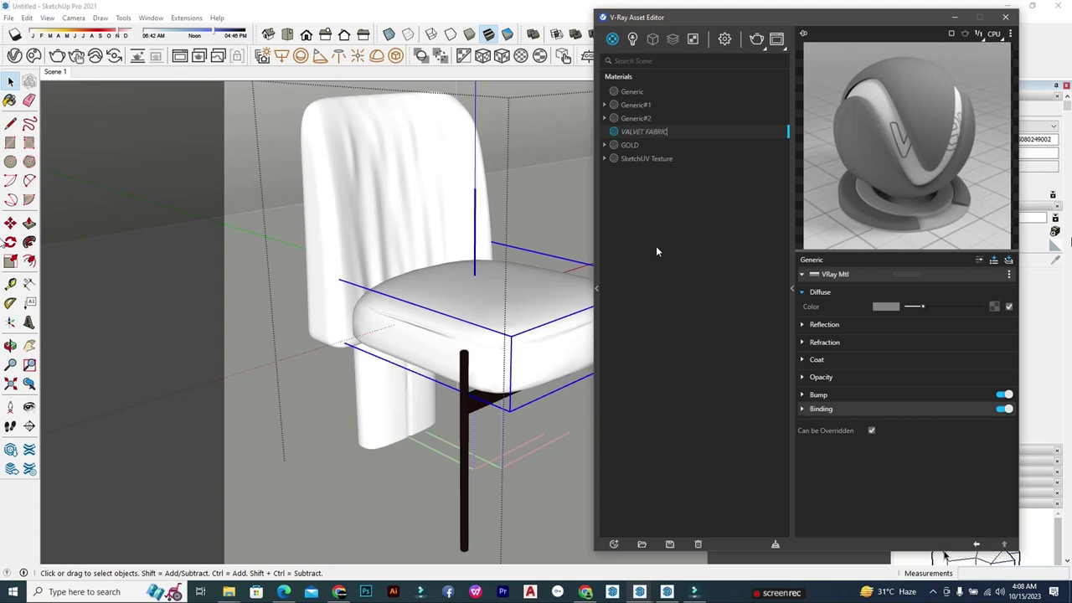
key(Escape)
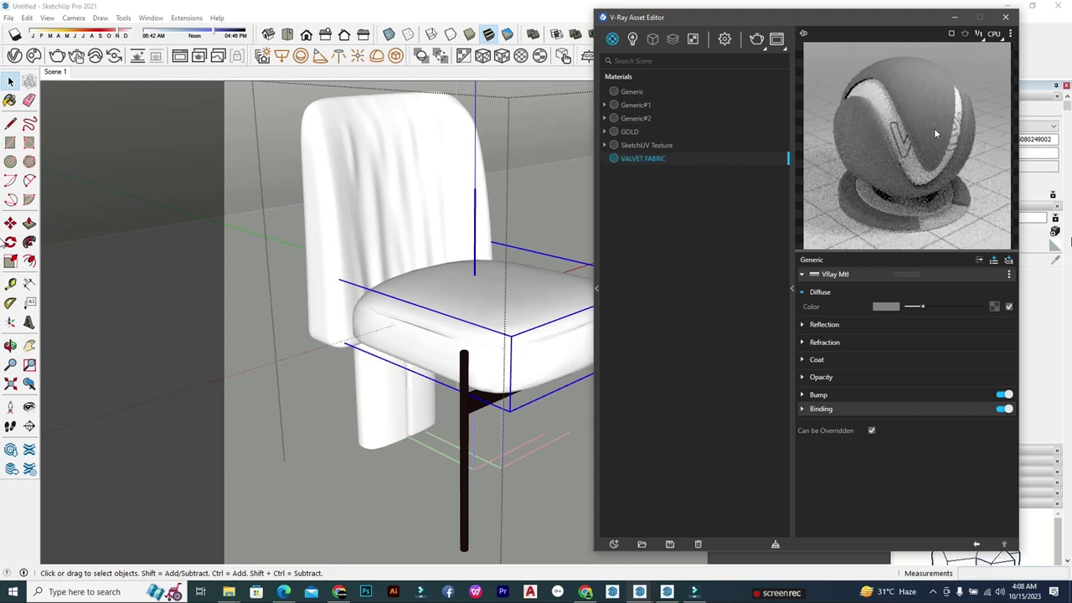
Step: Set the material preview scene to Fabric and arrange the Asset Editor window
click(1012, 36)
click(972, 67)
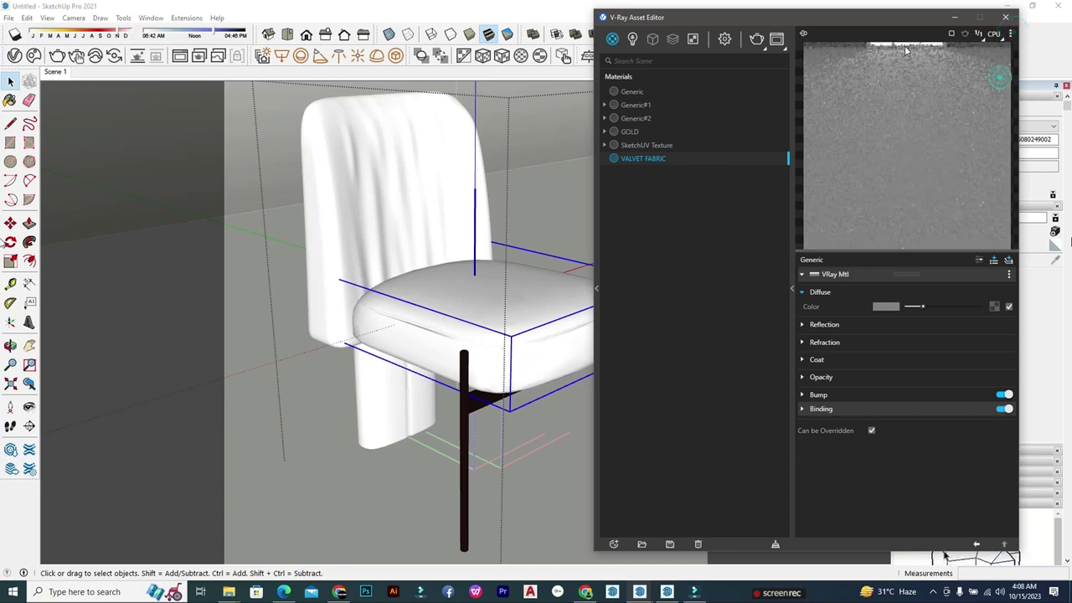
drag(890, 17, 866, 24)
click(986, 40)
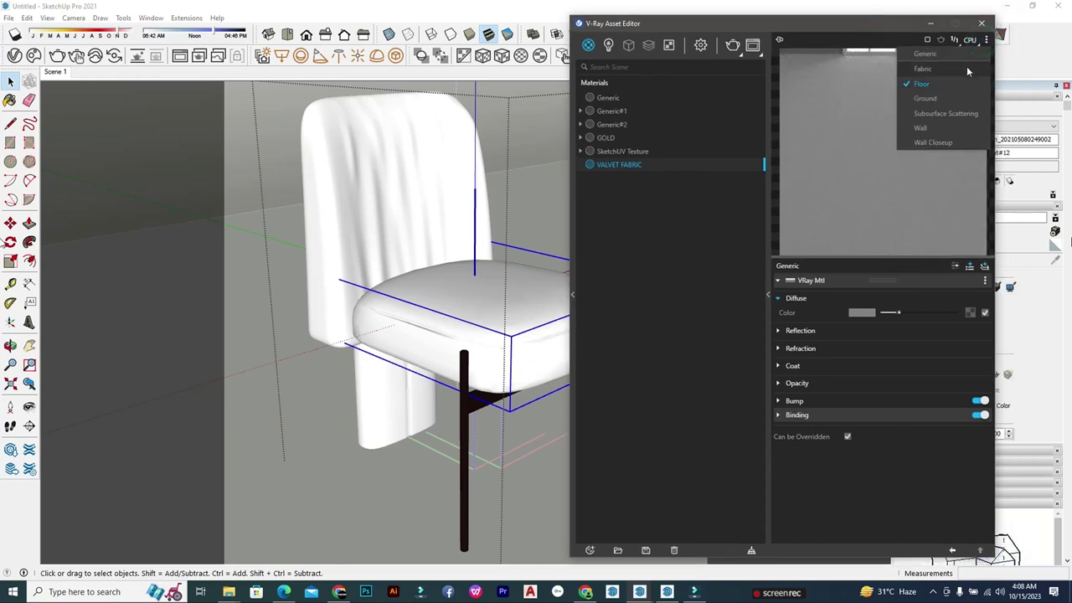
click(967, 66)
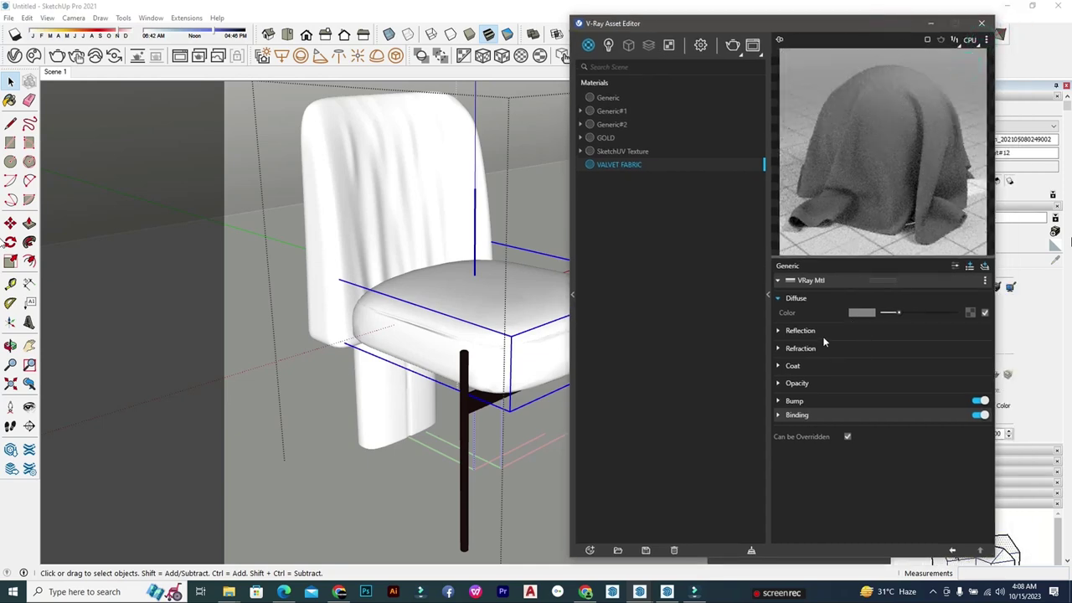
drag(825, 30, 539, 43)
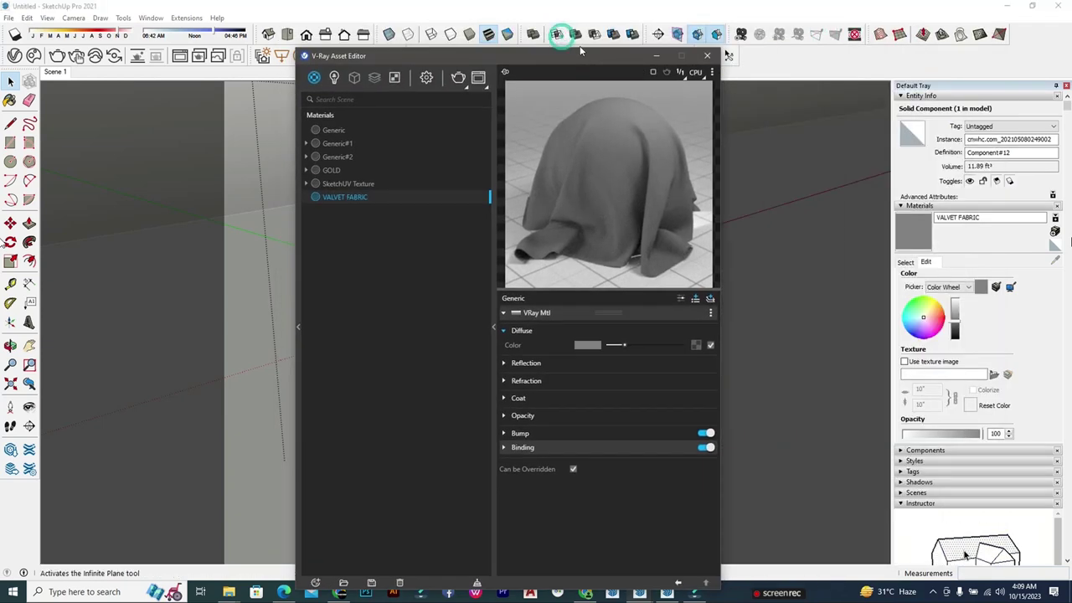
drag(563, 43, 609, 23)
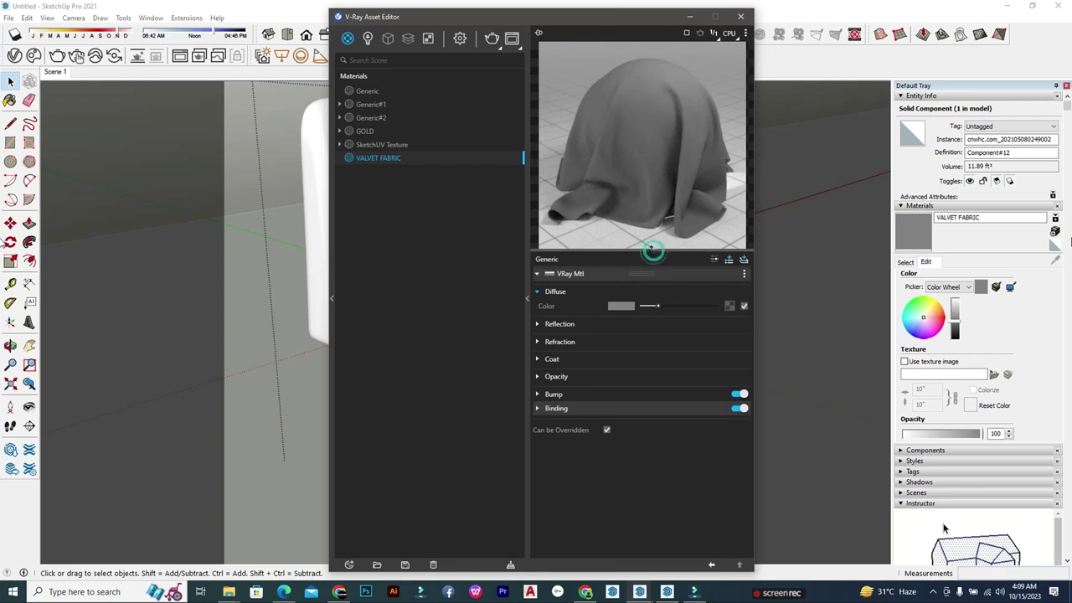
drag(653, 249, 703, 234)
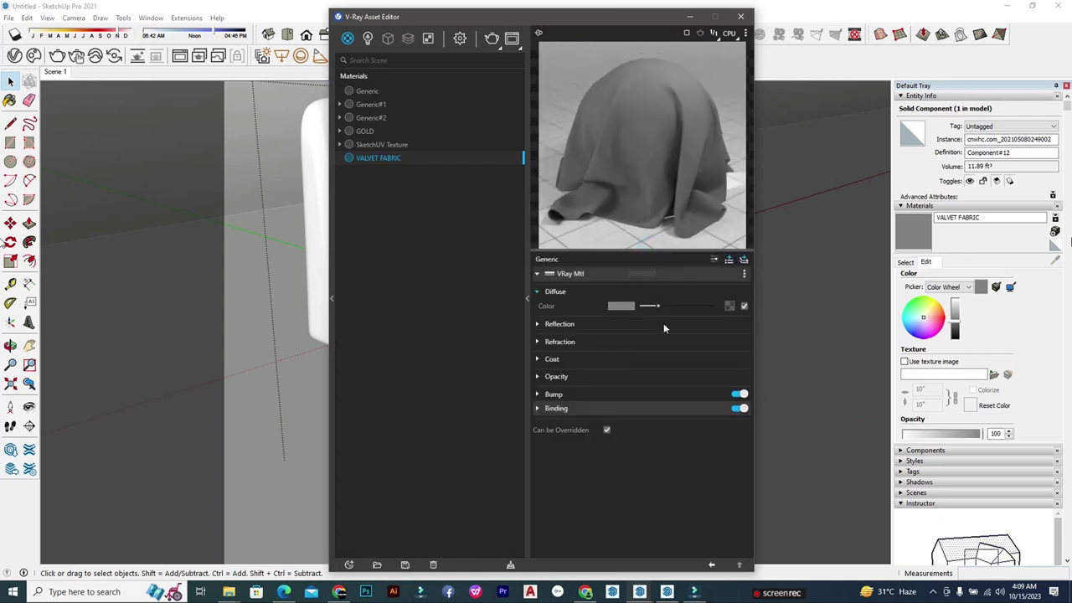
Step: Give the diffuse colour a Falloff texture whose Color A is a Mix (Value) texture
click(729, 307)
scroll(716, 209, down, 5)
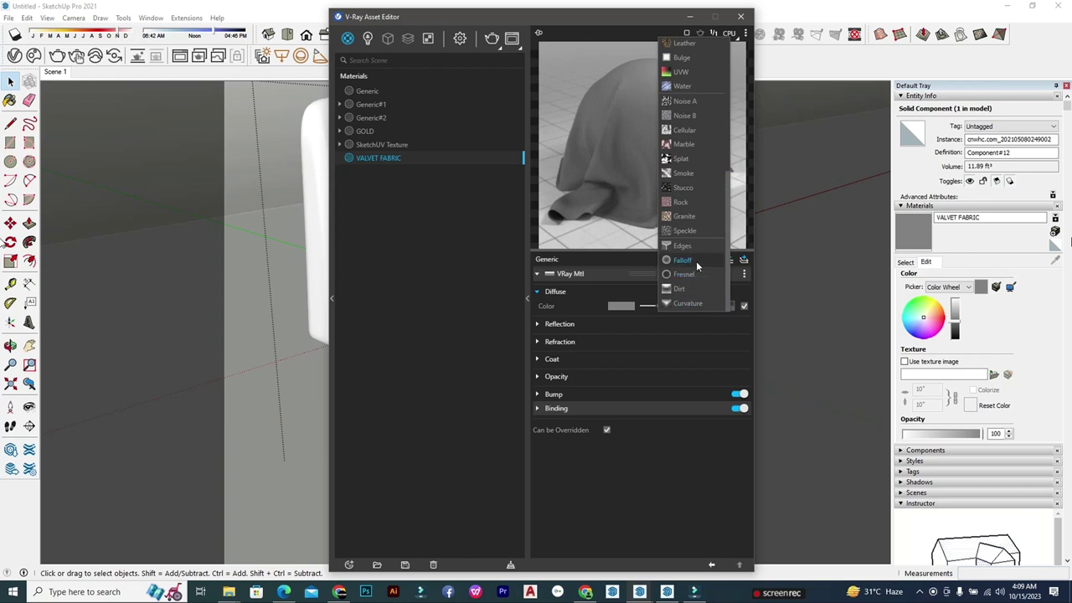
click(696, 260)
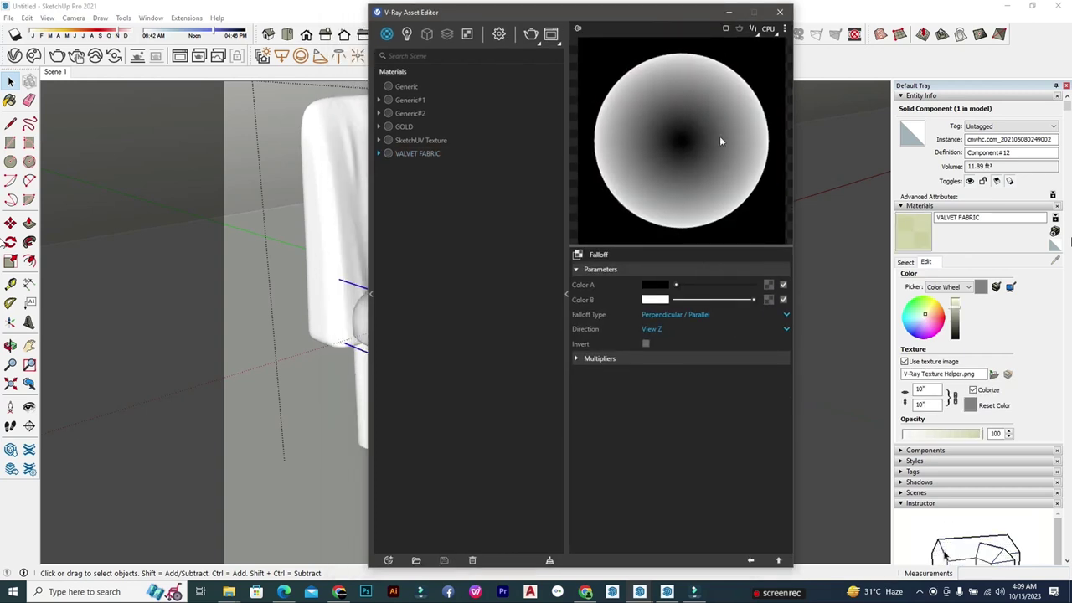
click(771, 286)
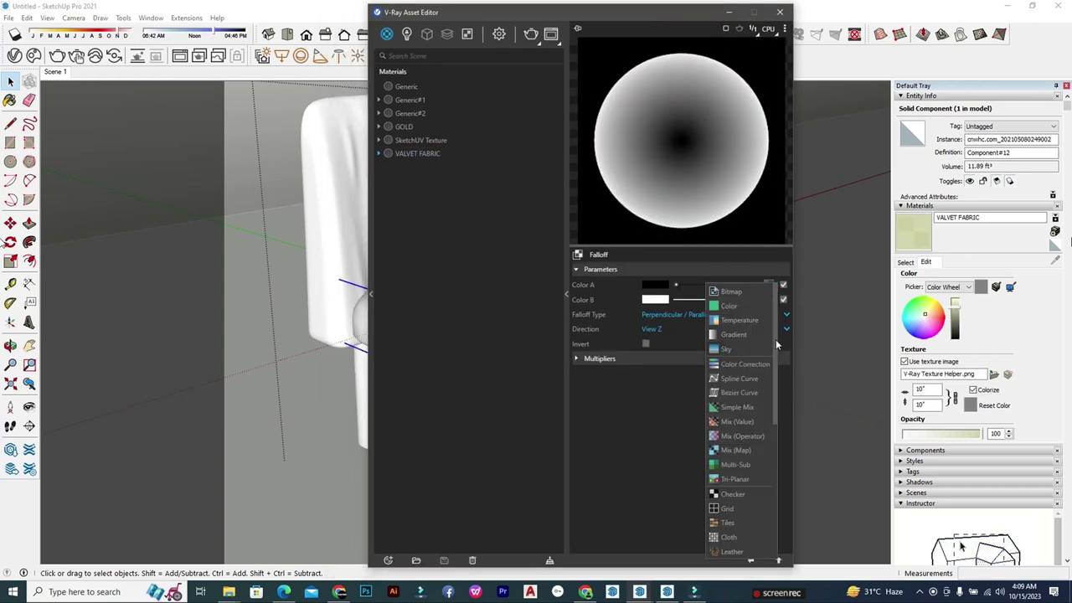
scroll(776, 339, down, 3)
click(737, 360)
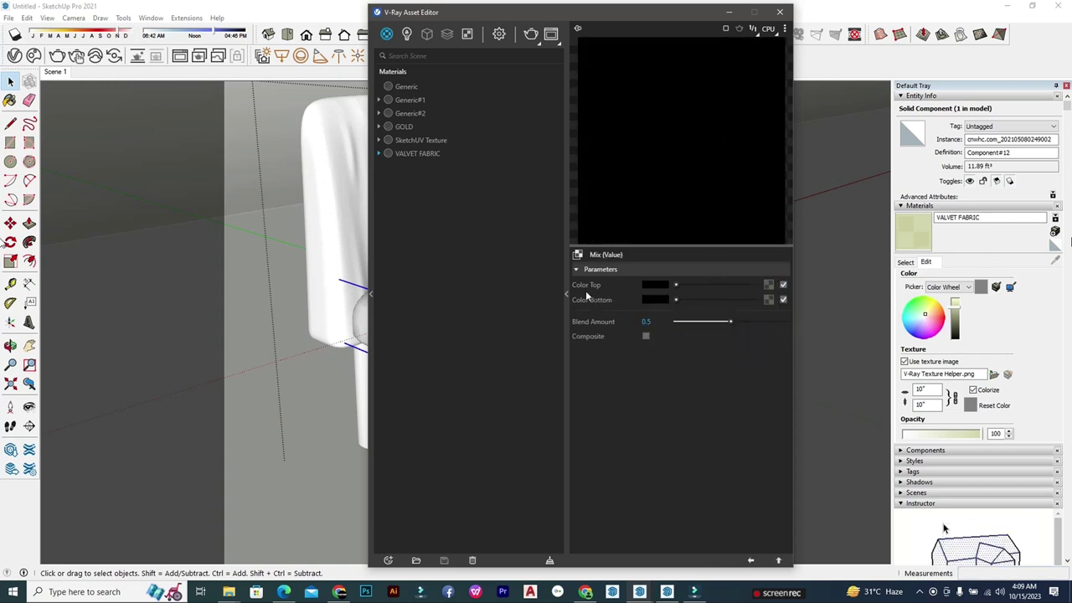
Step: Load the DIRT MAP (11) image as a bitmap for the Mix's Color Top
click(767, 285)
click(745, 290)
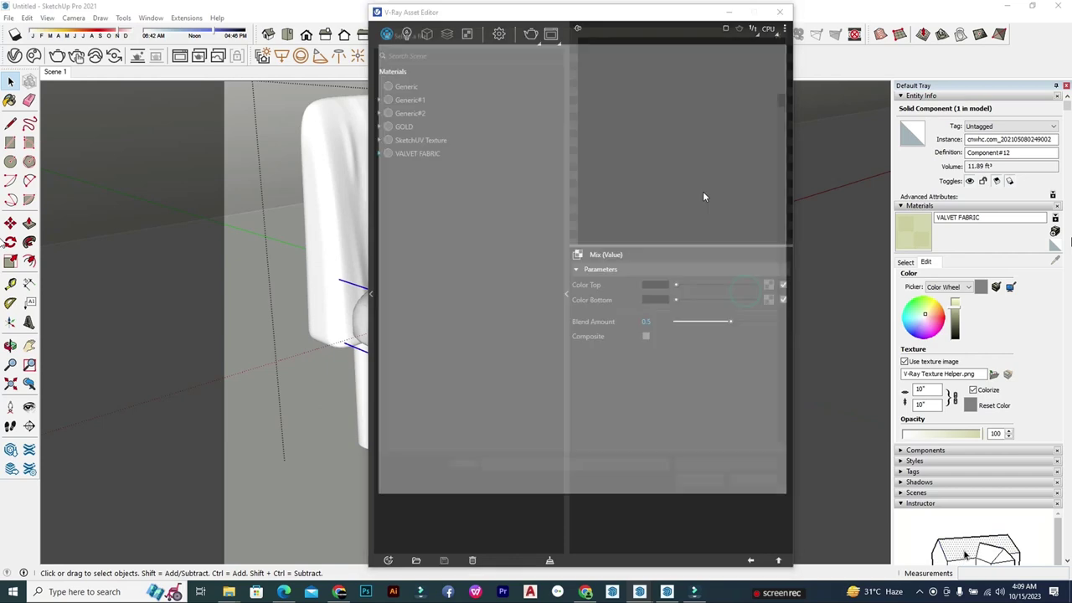
scroll(717, 222, down, 5)
scroll(738, 205, down, 5)
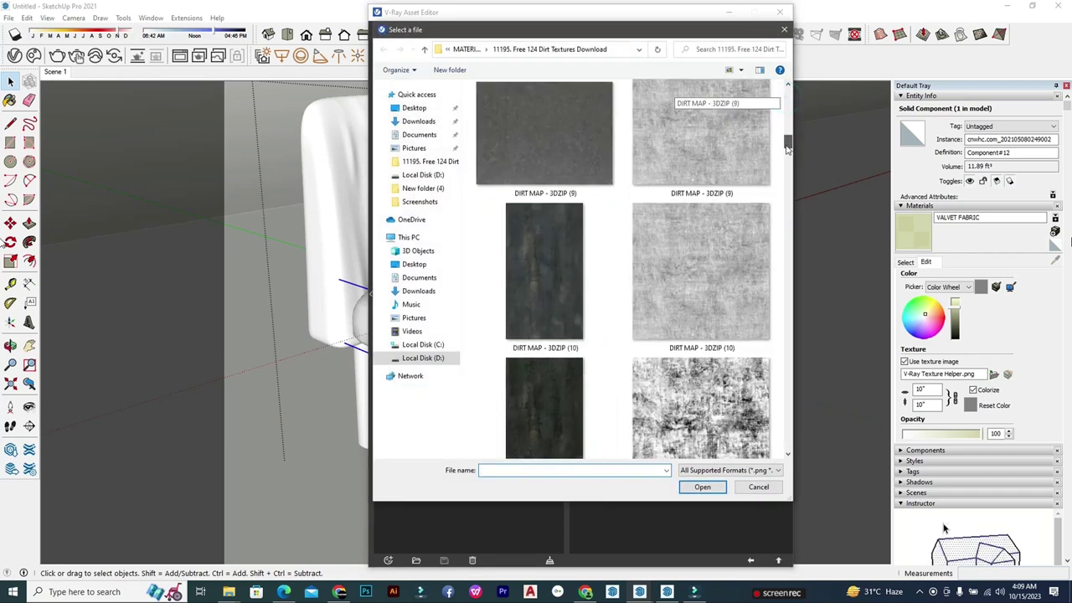
scroll(758, 193, down, 5)
double_click(761, 187)
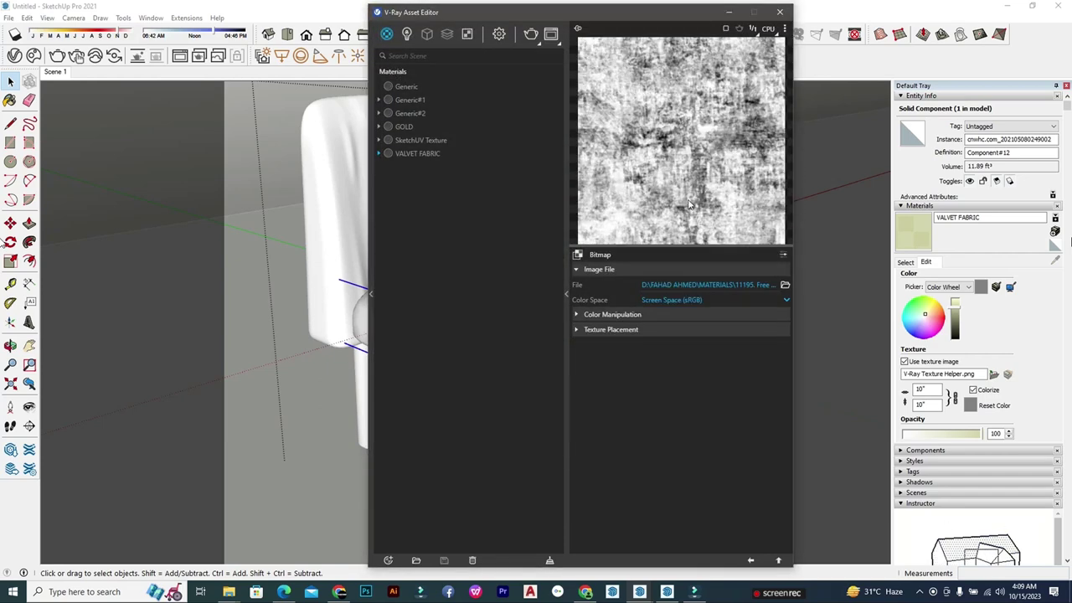
Step: Rotate the dirt map bitmap 180° and return to the parent Mix texture
click(587, 329)
click(633, 412)
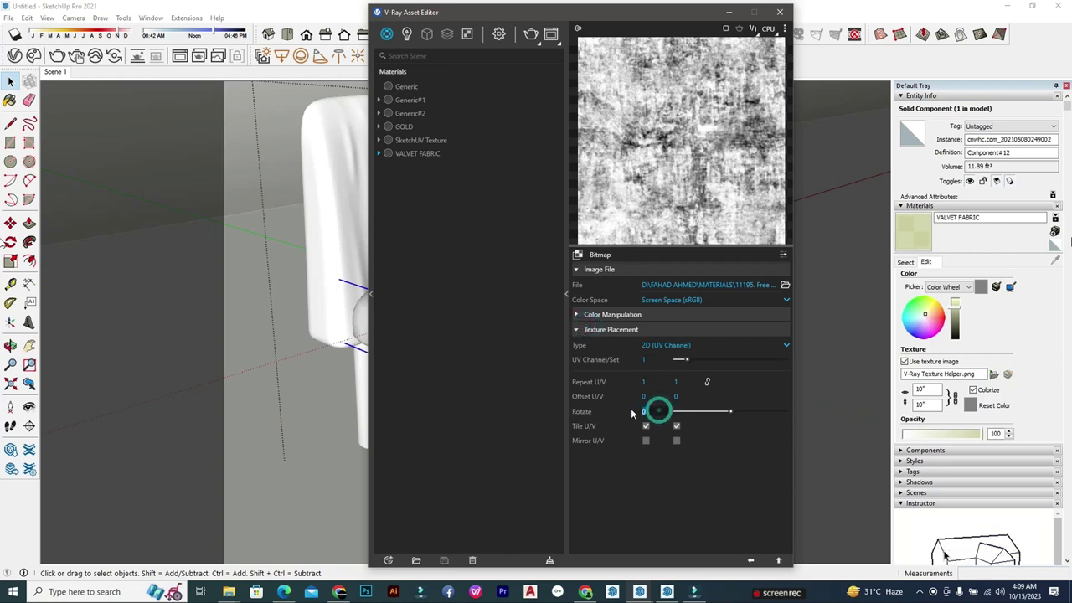
text(0)
key(Return)
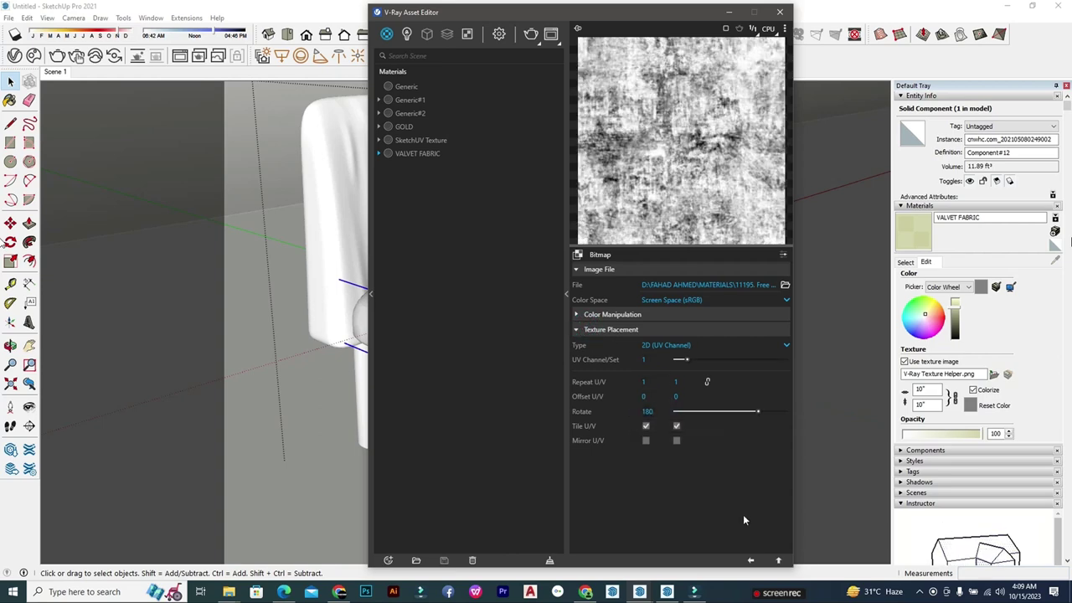
click(779, 561)
Step: Make the Mix bottom colour dark red with brightness 0.3 and saturation 0.5
click(658, 297)
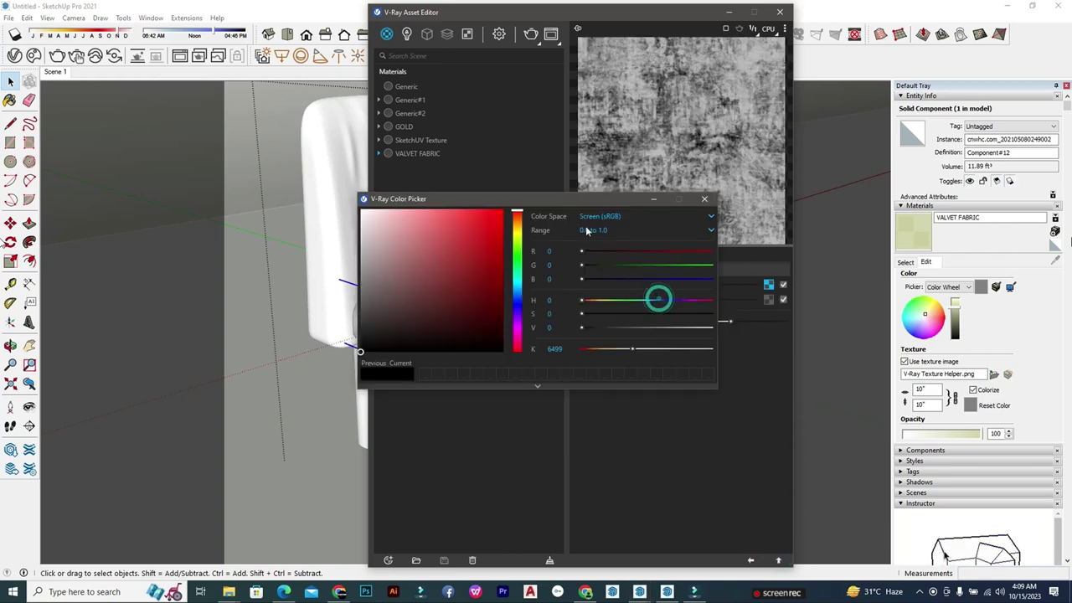
drag(587, 191, 592, 179)
click(560, 315)
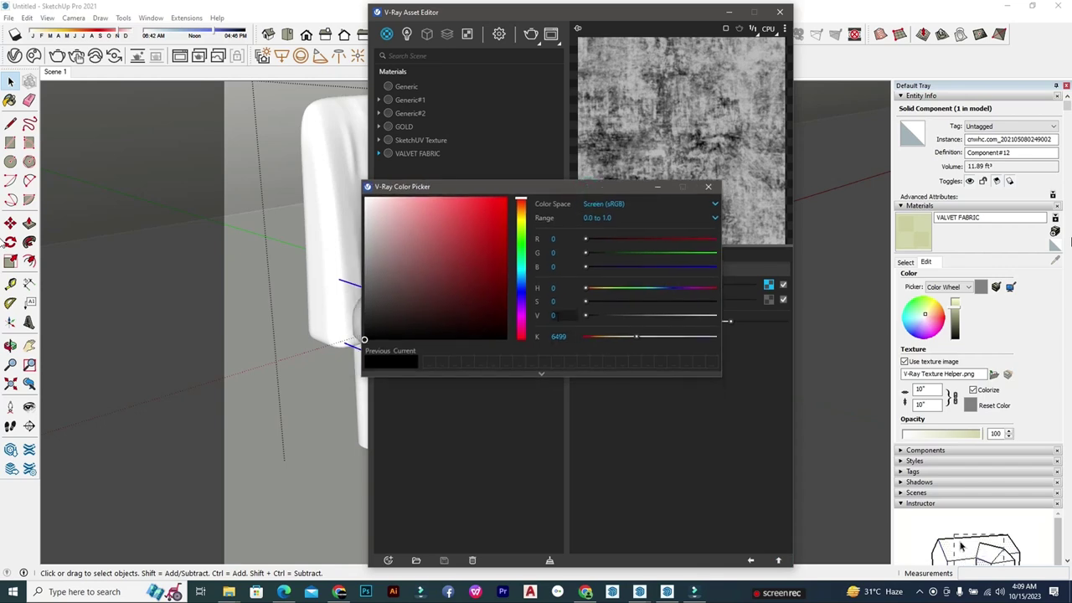
text(.3)
key(Return)
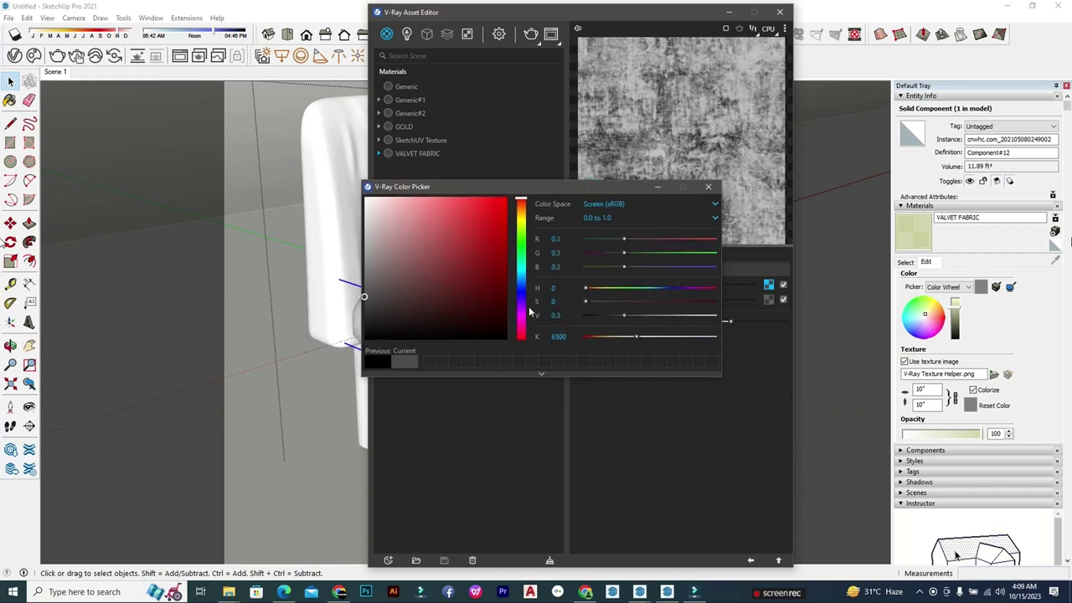
text(.5)
key(Return)
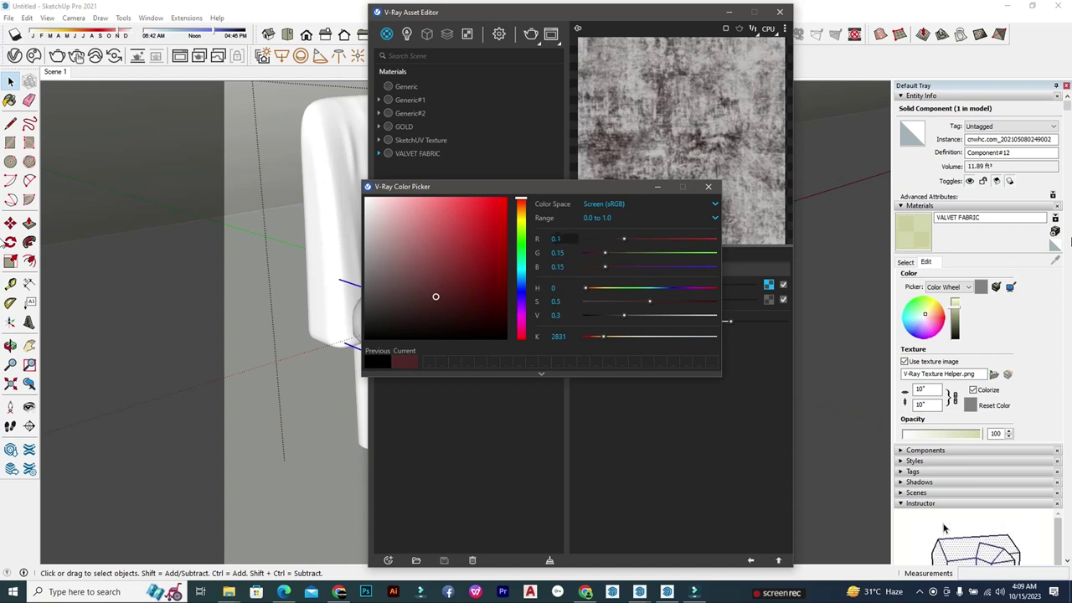
mouse_move(579, 189)
mouse_down()
mouse_move(598, 196)
mouse_move(437, 109)
mouse_up()
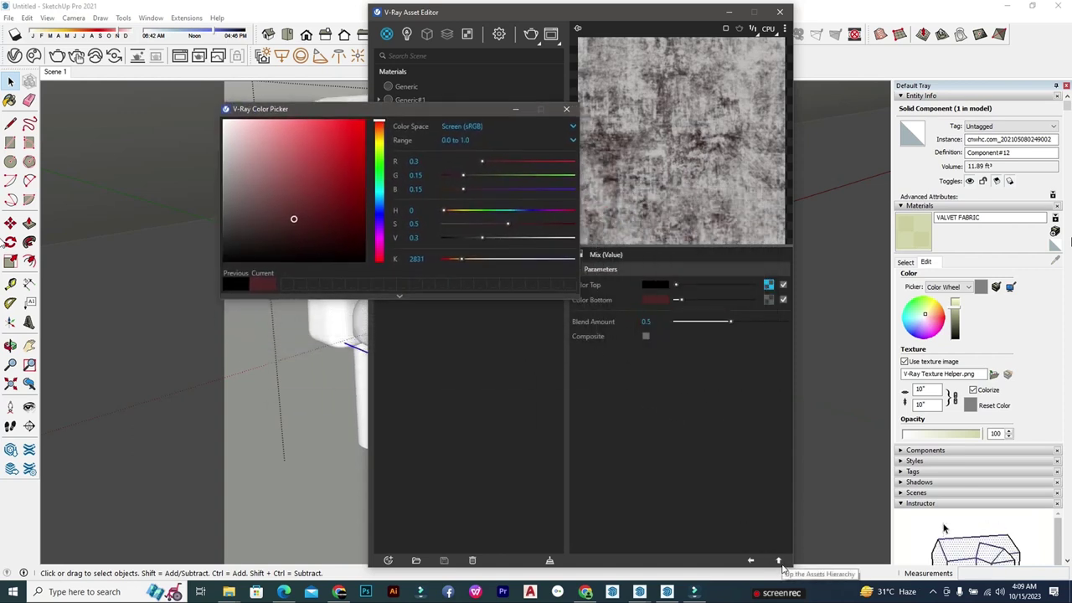
Step: Set the Mix texture's Blend Amount to 0.01
click(646, 322)
text(0.01)
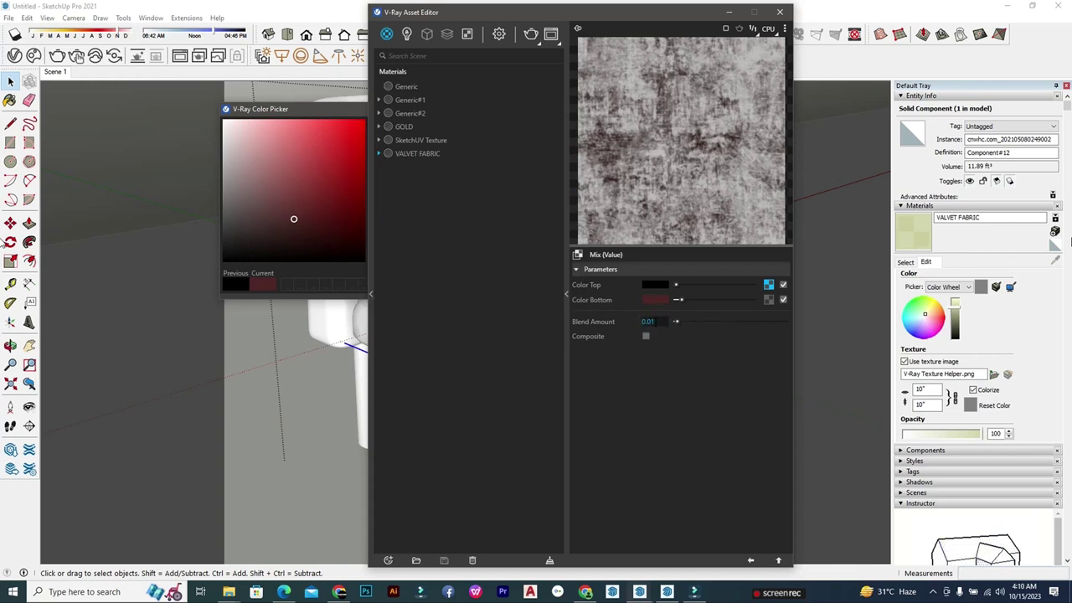
key(Return)
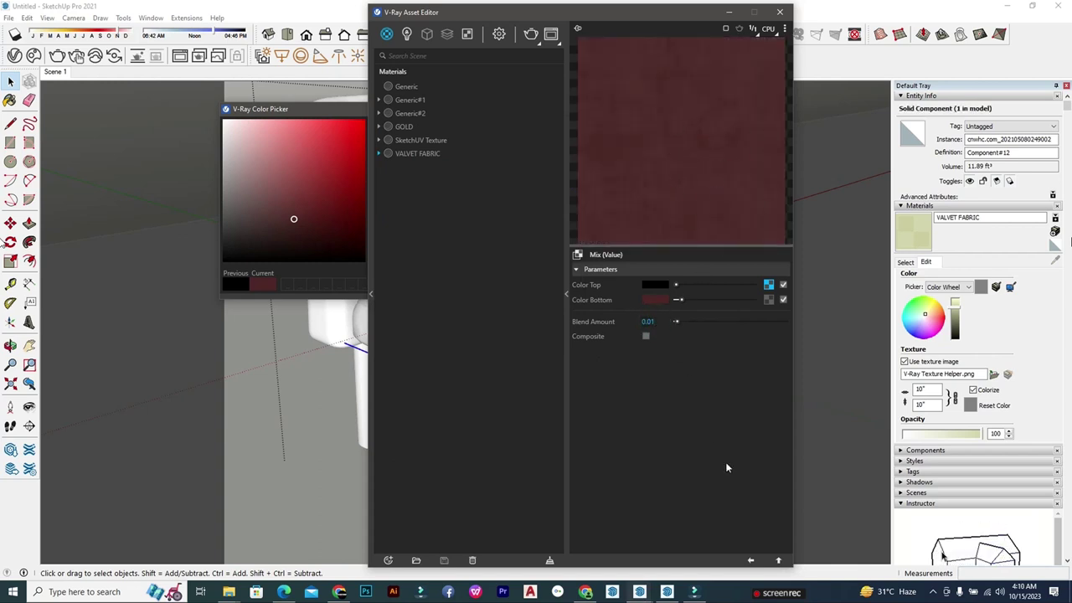
click(653, 321)
Step: Return to the Falloff texture, briefly adding Color Correction to Color A, and close the colour picker
click(779, 560)
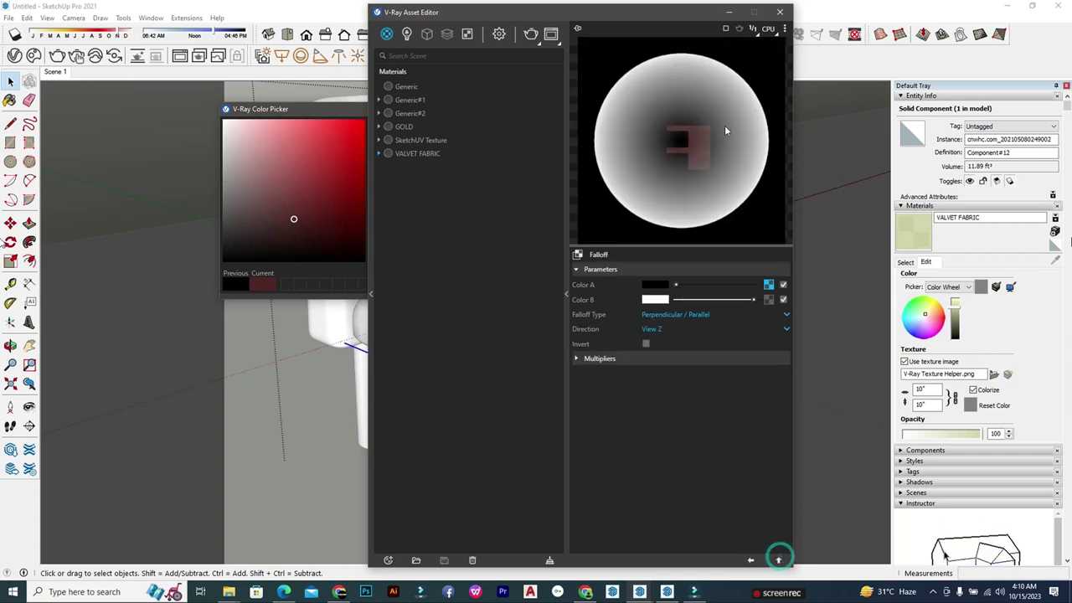
click(769, 286)
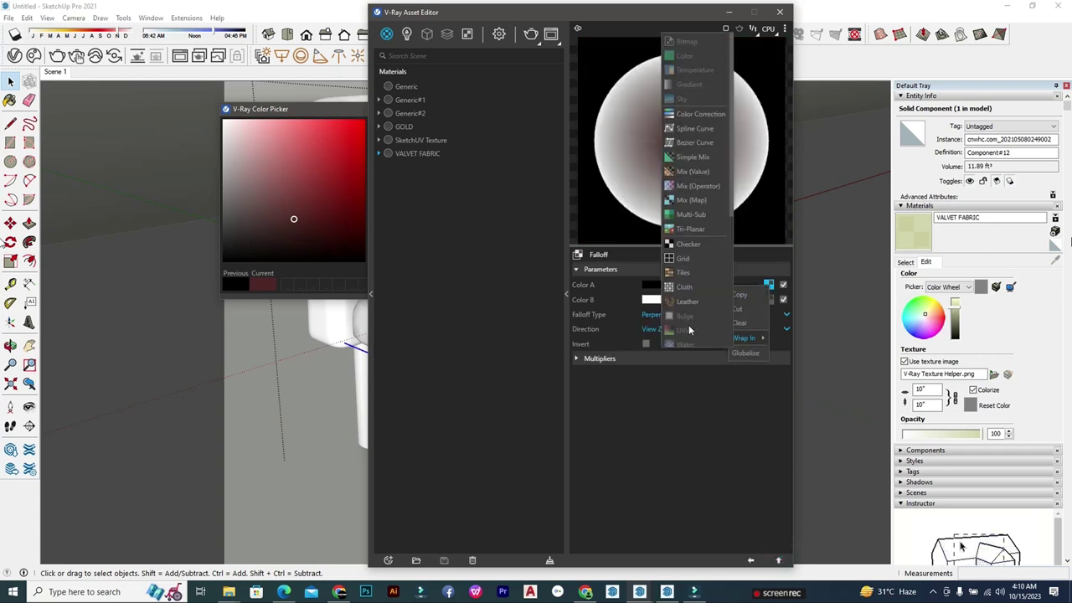
click(693, 123)
click(778, 559)
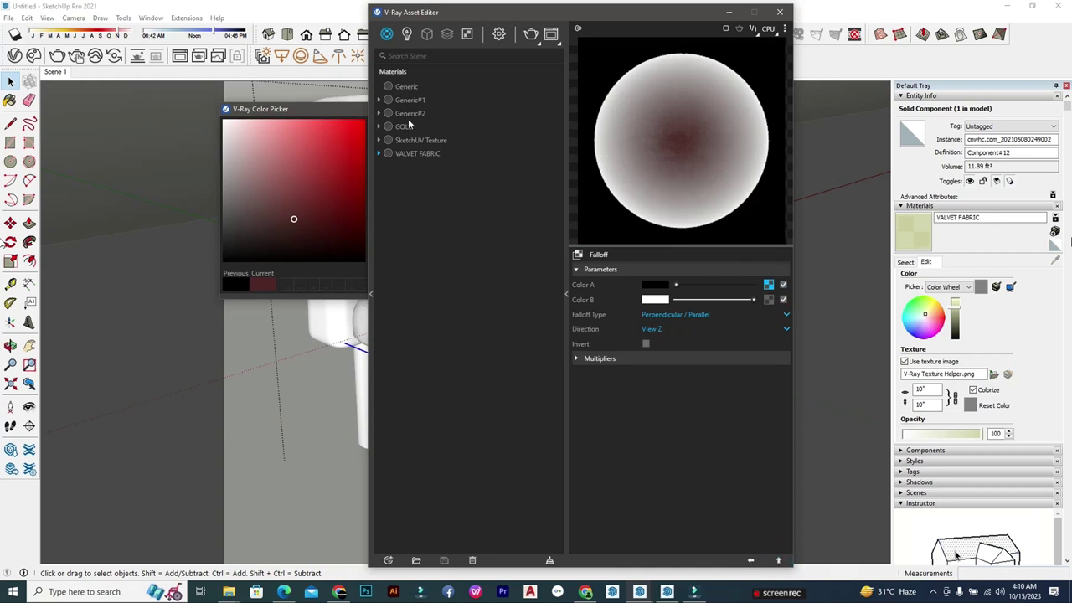
click(360, 109)
click(560, 109)
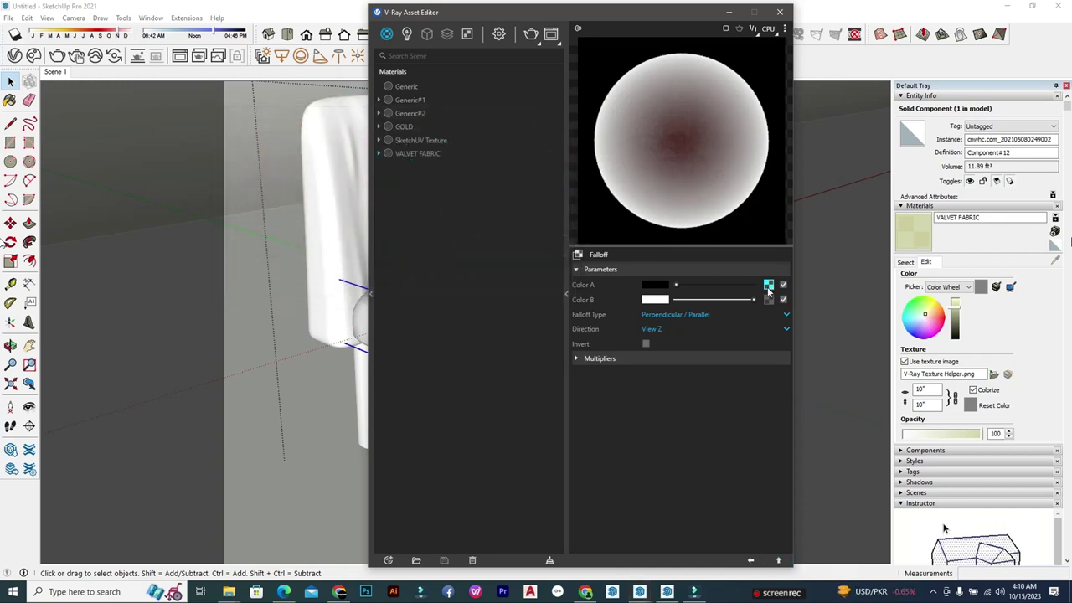
Step: Wrap Falloff Color B in a Color Correction using Gain / Gamma / Lift with Gain 1.3
click(768, 300)
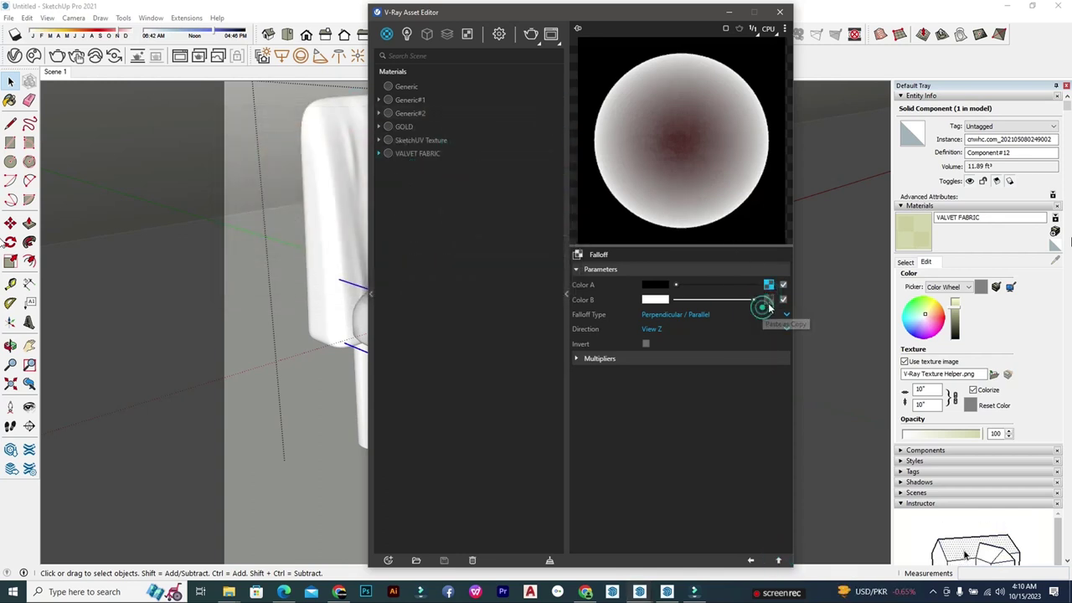
click(775, 320)
click(750, 395)
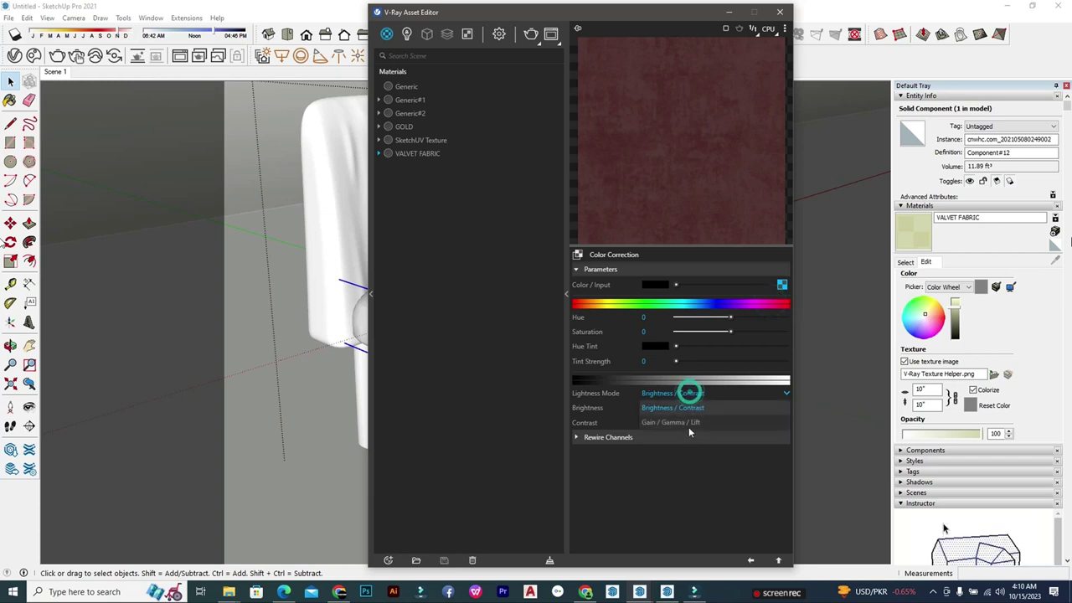
click(689, 424)
click(659, 407)
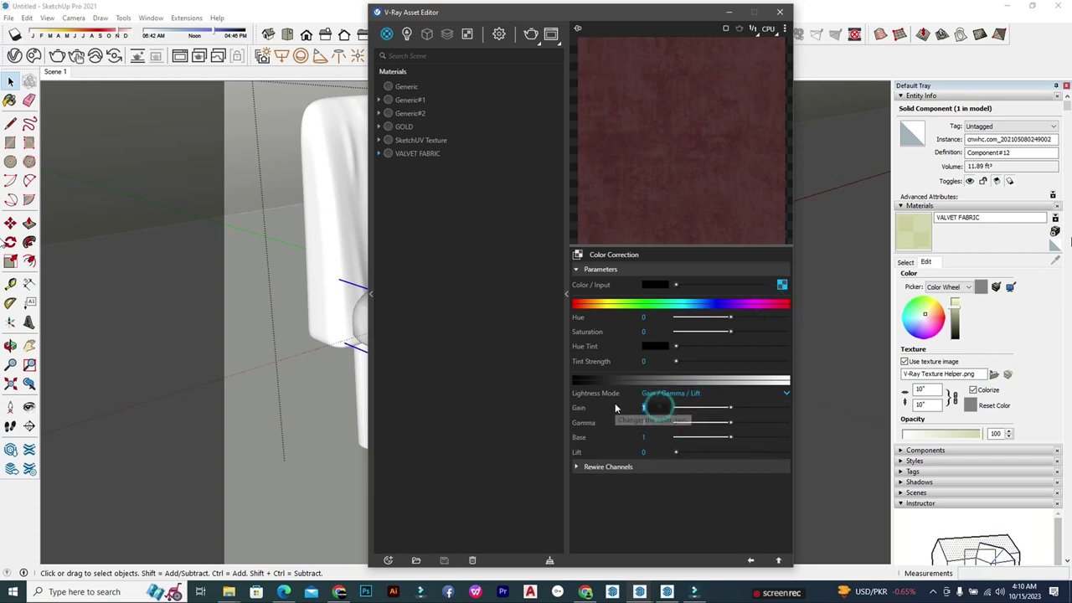
text(1.3)
click(651, 421)
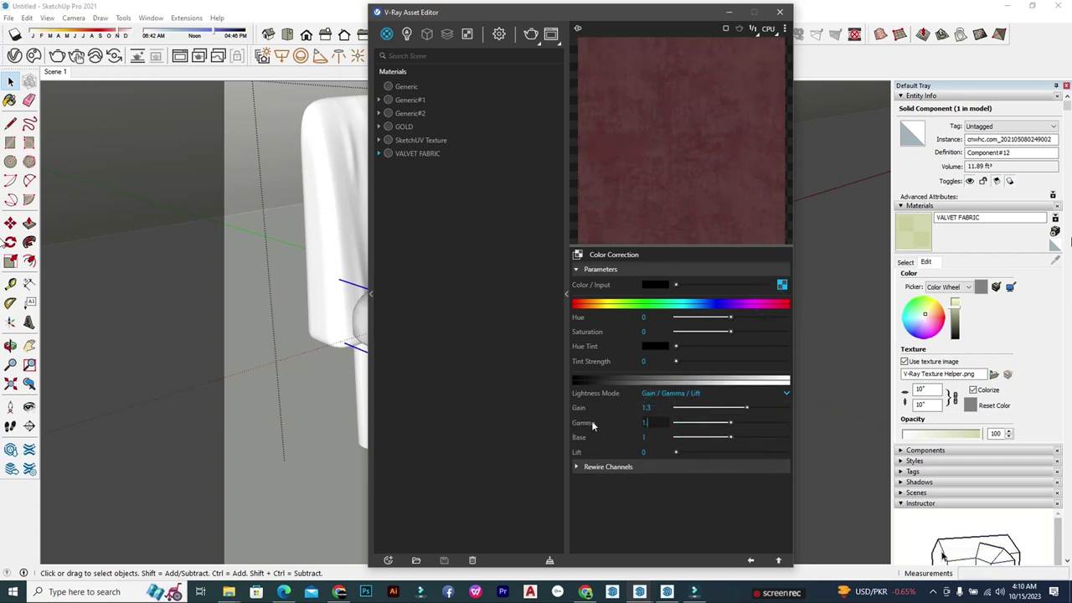
click(778, 560)
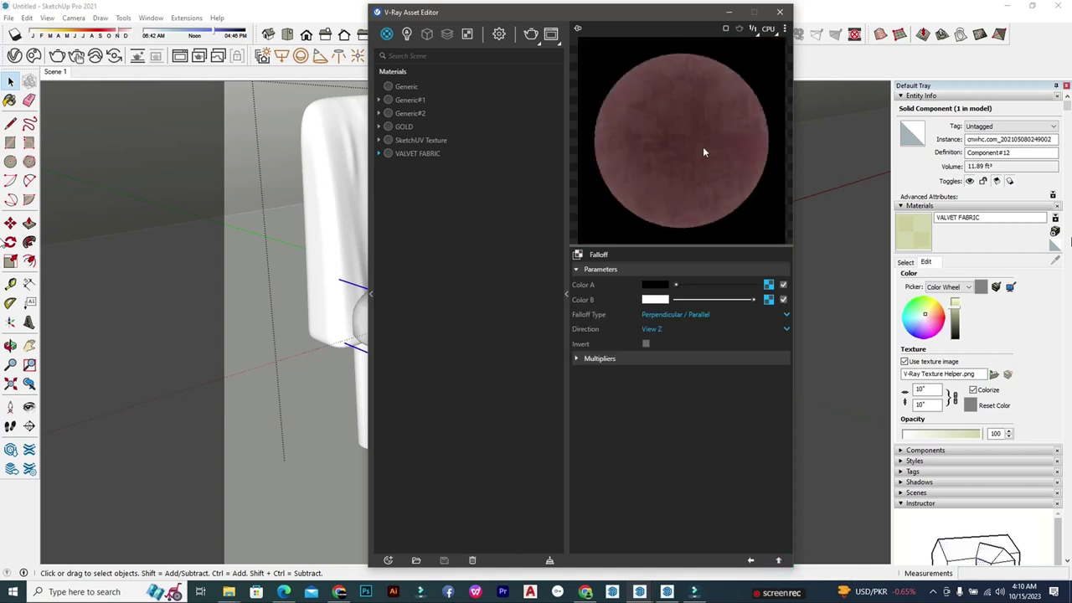
click(776, 561)
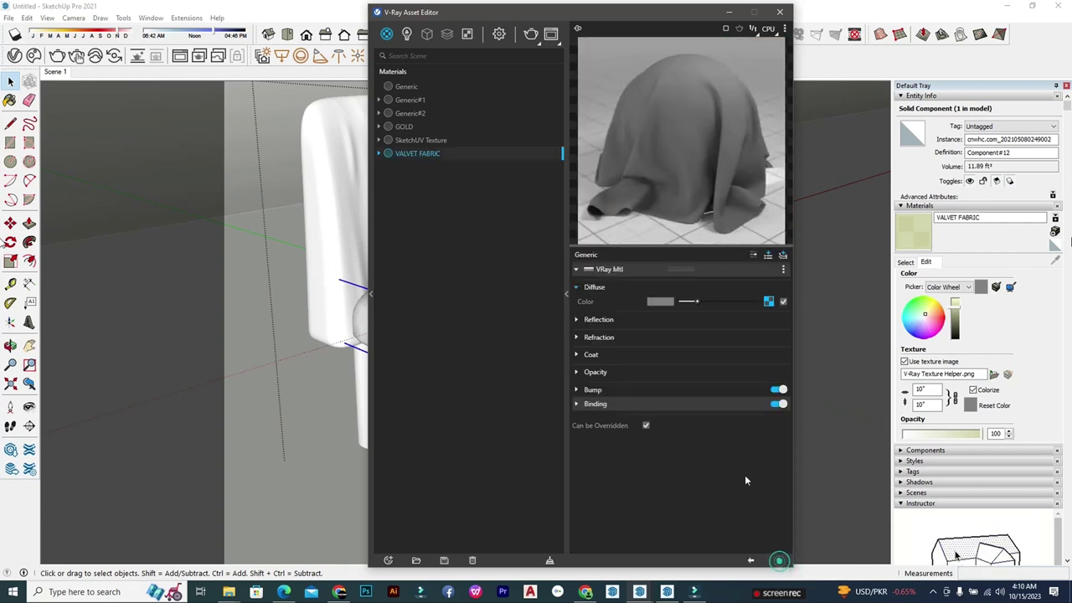
Step: Expand Reflection and set the reflection colour to saturation 0.5, brightness 0.5
click(635, 319)
click(660, 333)
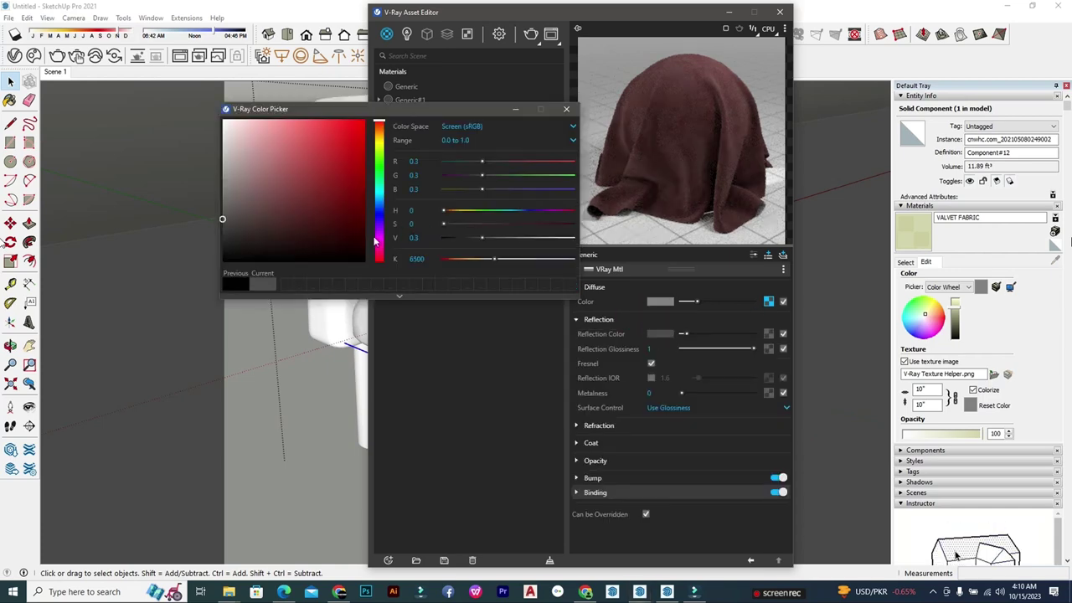
click(414, 223)
text(0.5)
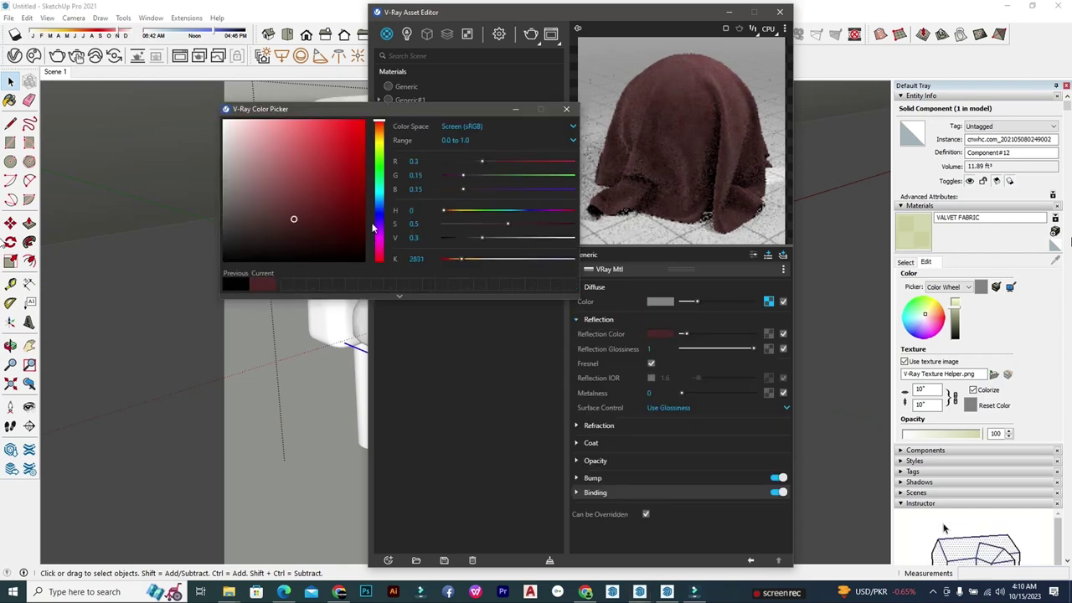
click(414, 237)
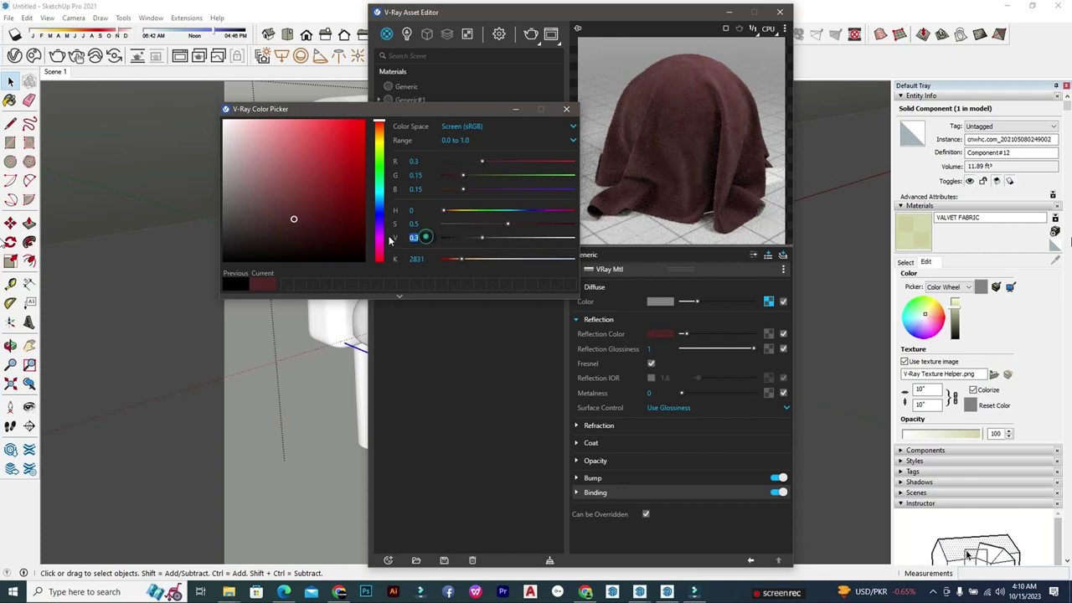
text(0.5)
key(Return)
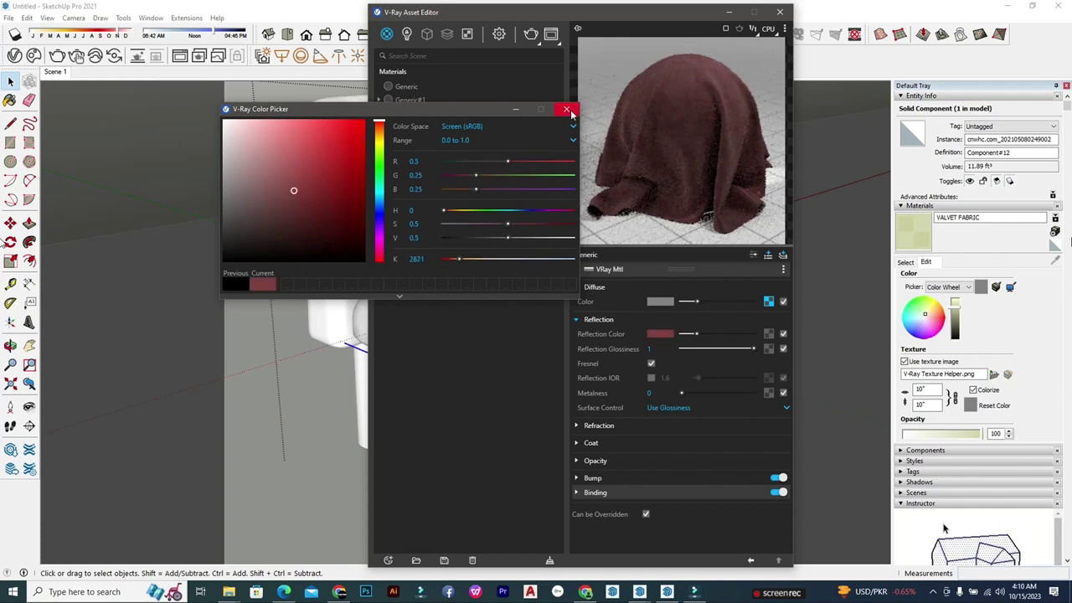
click(567, 109)
Step: Change the reflection colour to brightness 0.7 and saturation 0.3, a soft pinkish red
click(664, 334)
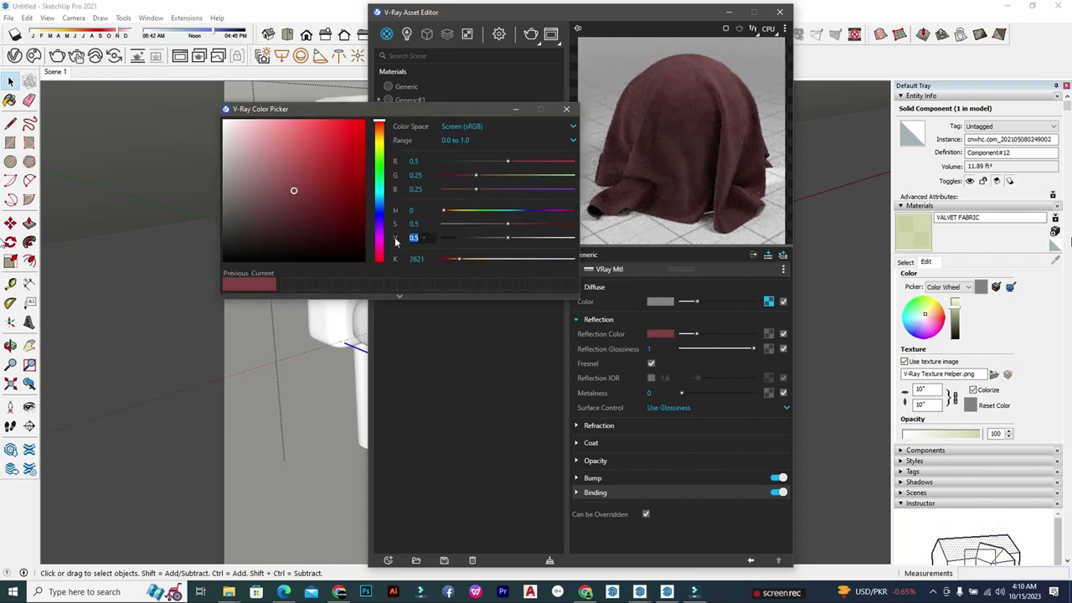
text(0.7)
key(Return)
key(shift+Tab)
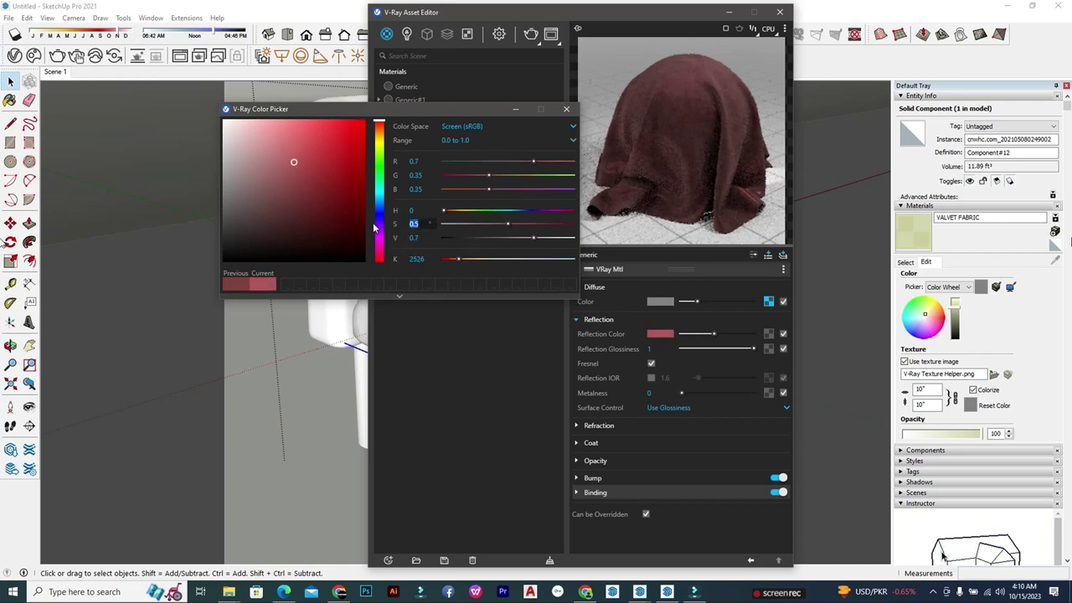
text(0.3)
key(Return)
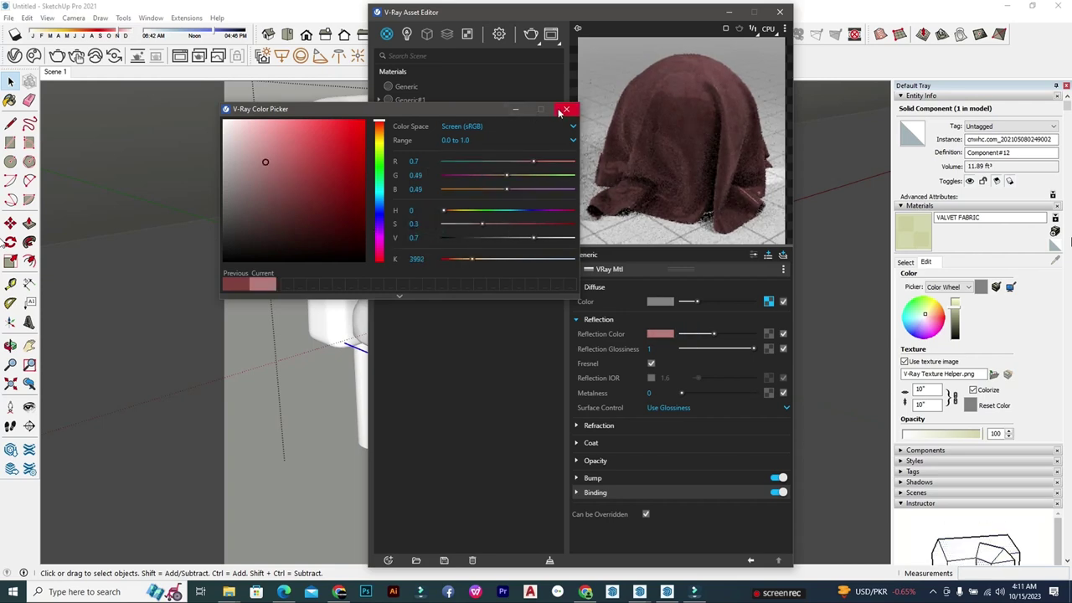
click(565, 109)
Step: Show advanced parameters, switch the BRDF to Blinn, and keep Reflection Glossiness at 0.7
click(753, 255)
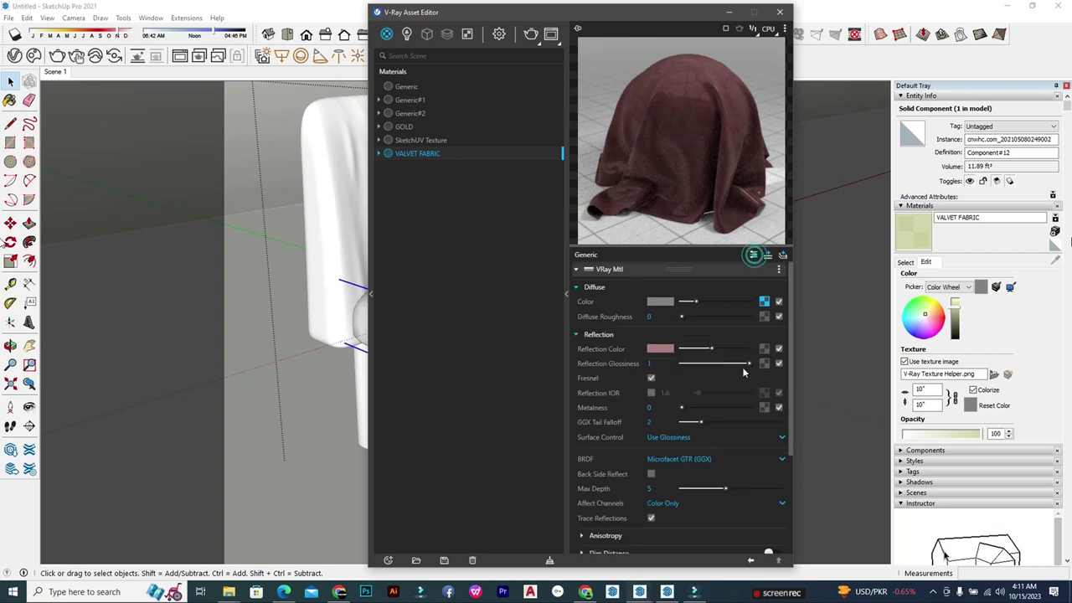
scroll(742, 373, down, 1)
click(695, 403)
click(695, 436)
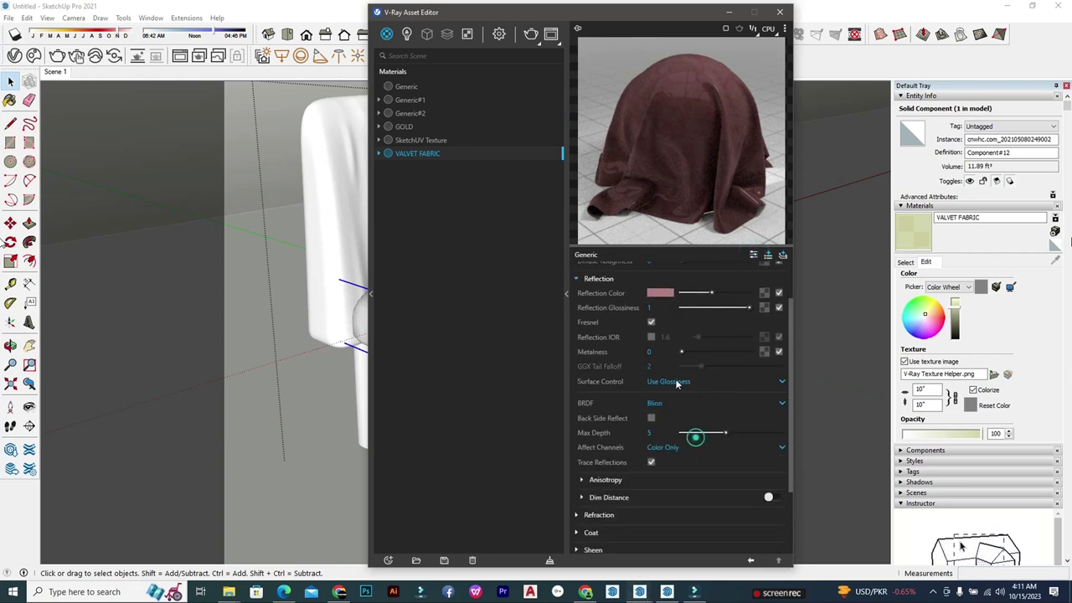
scroll(677, 383, up, 1)
click(657, 363)
text(0.7)
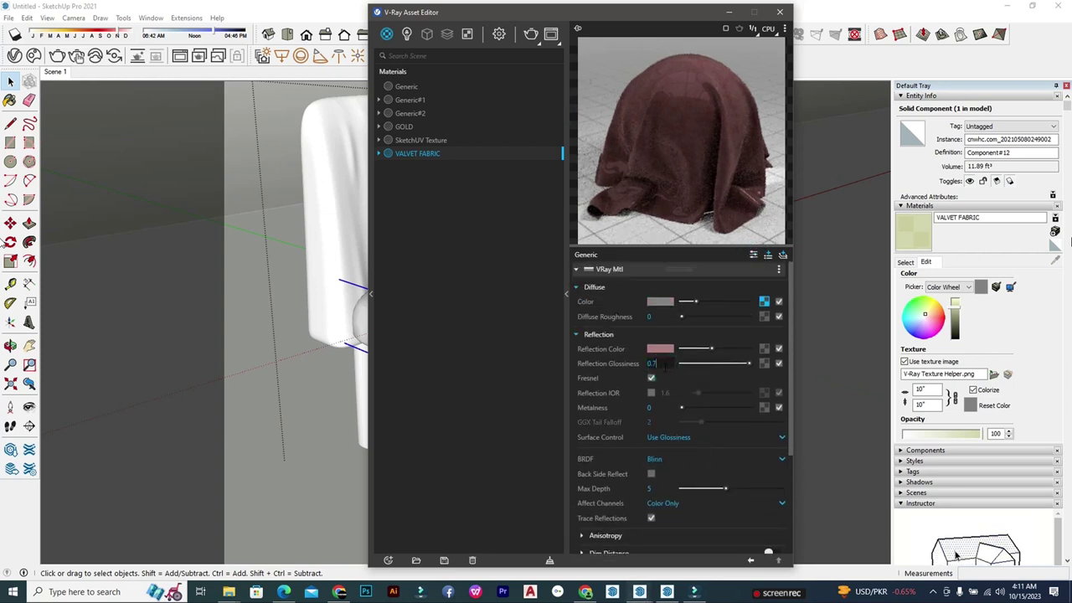
key(Return)
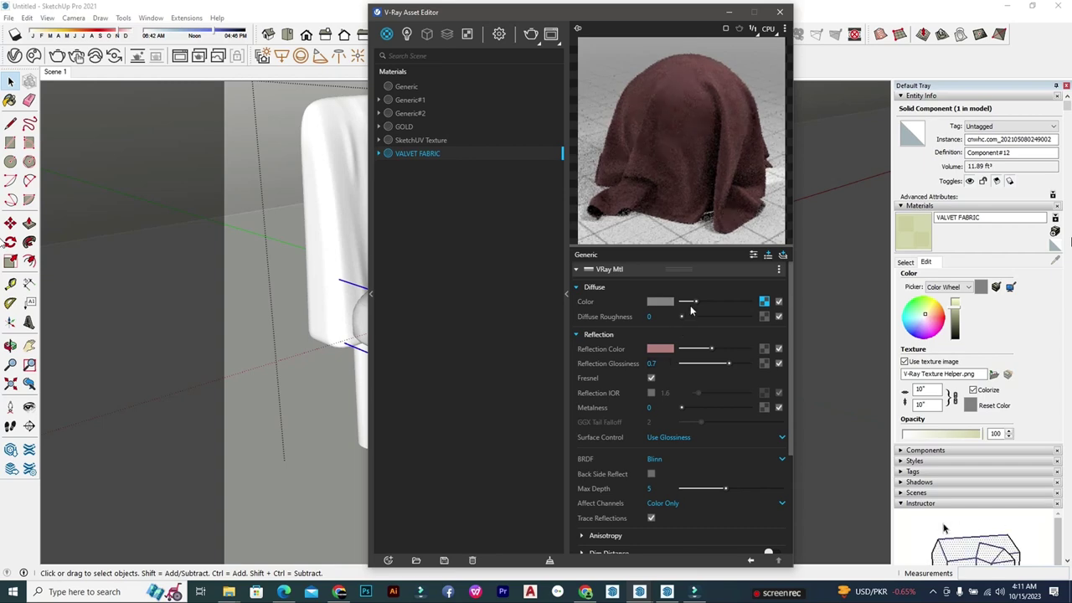
Step: Slightly raise the reflection colour's saturation and enable Reflection IOR set to 2
click(661, 348)
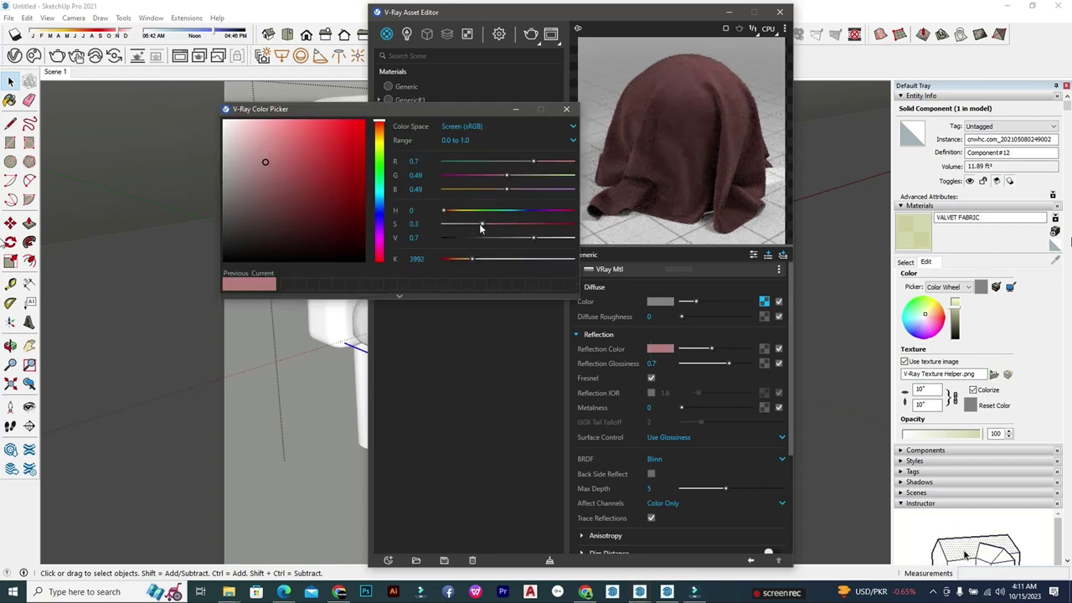
drag(493, 225, 497, 226)
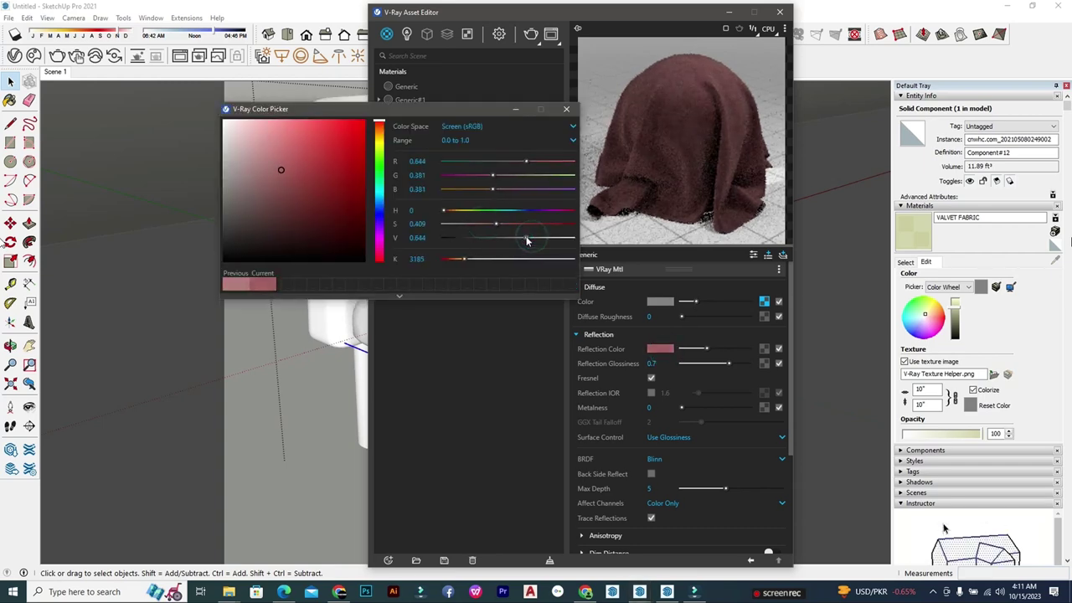
click(566, 109)
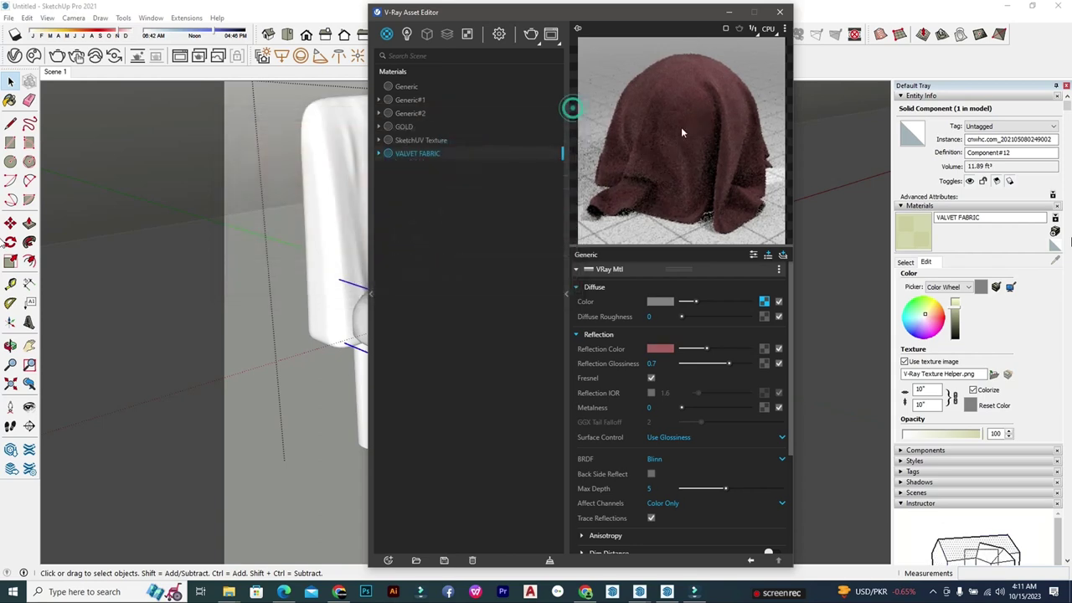
click(651, 393)
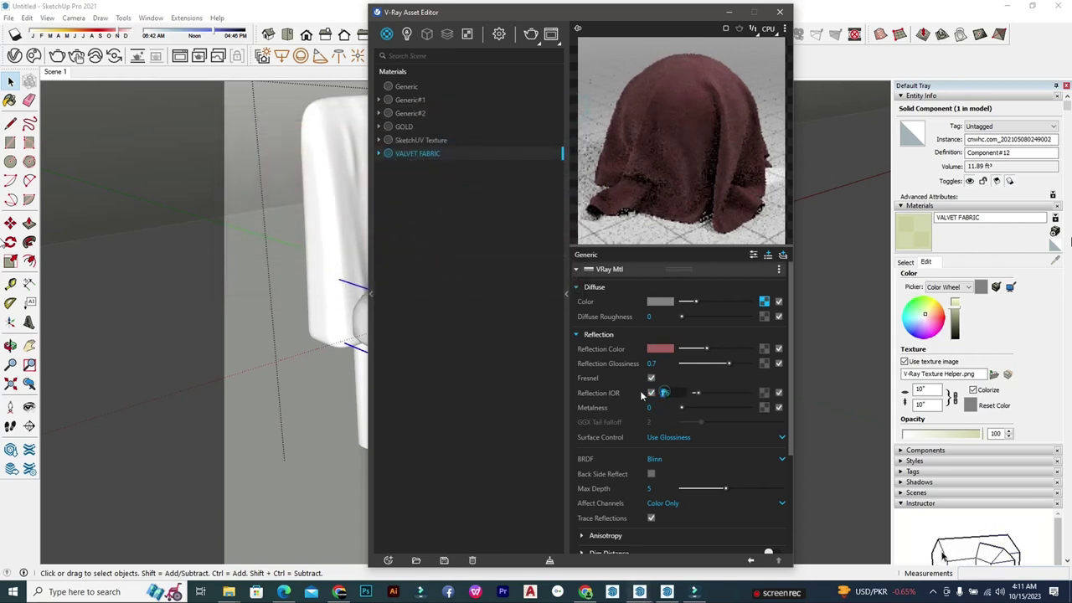
text(3)
key(Return)
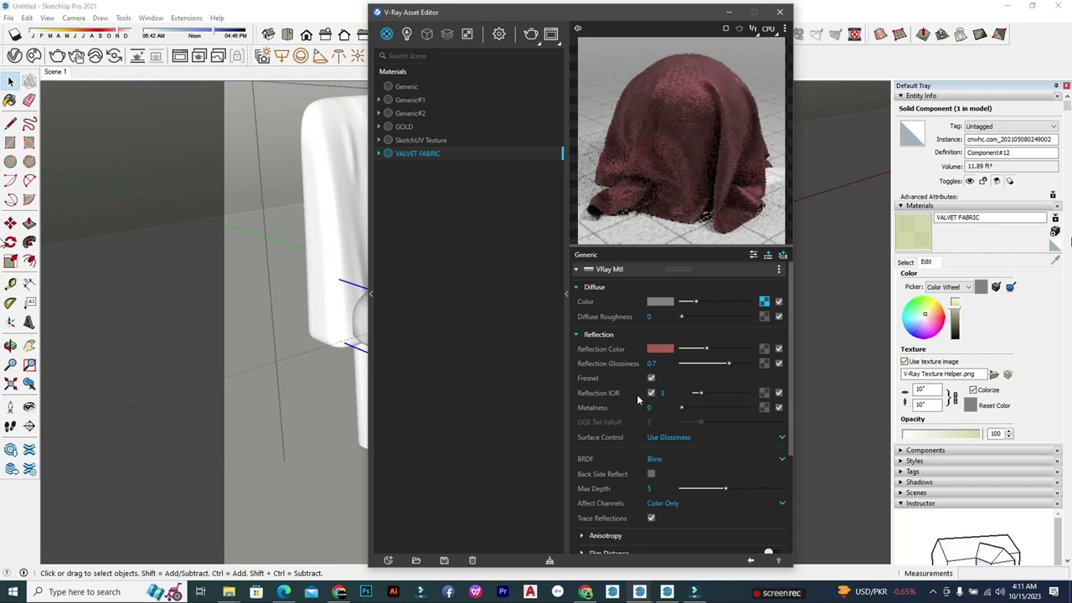
click(675, 392)
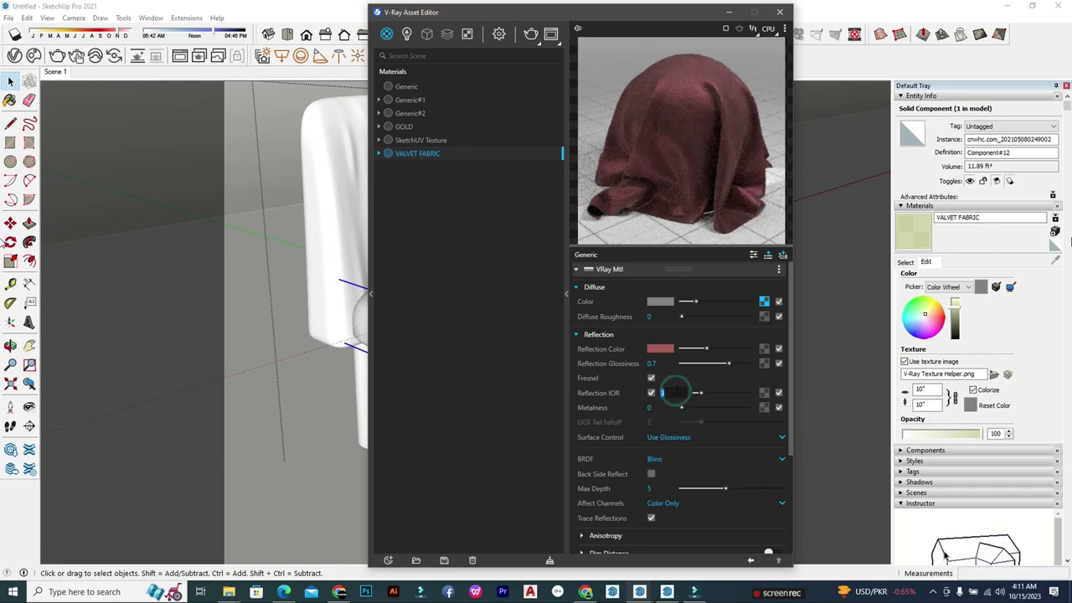
text(2)
key(Return)
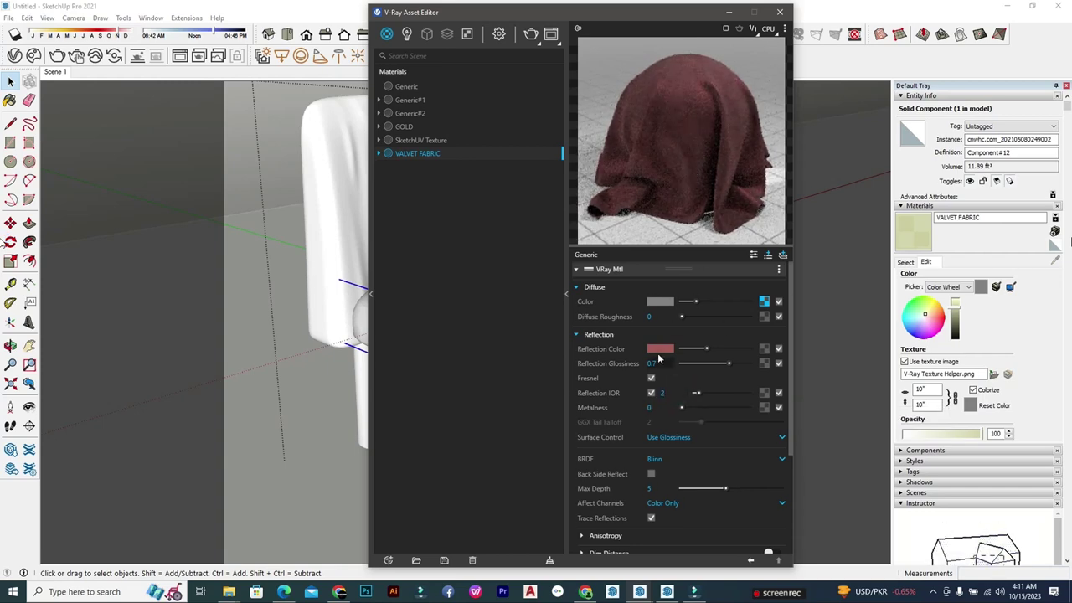
scroll(611, 446, down, 3)
Step: Expand Bump and load DIRT MAP - 3DZIP (10) as the bump bitmap
click(578, 493)
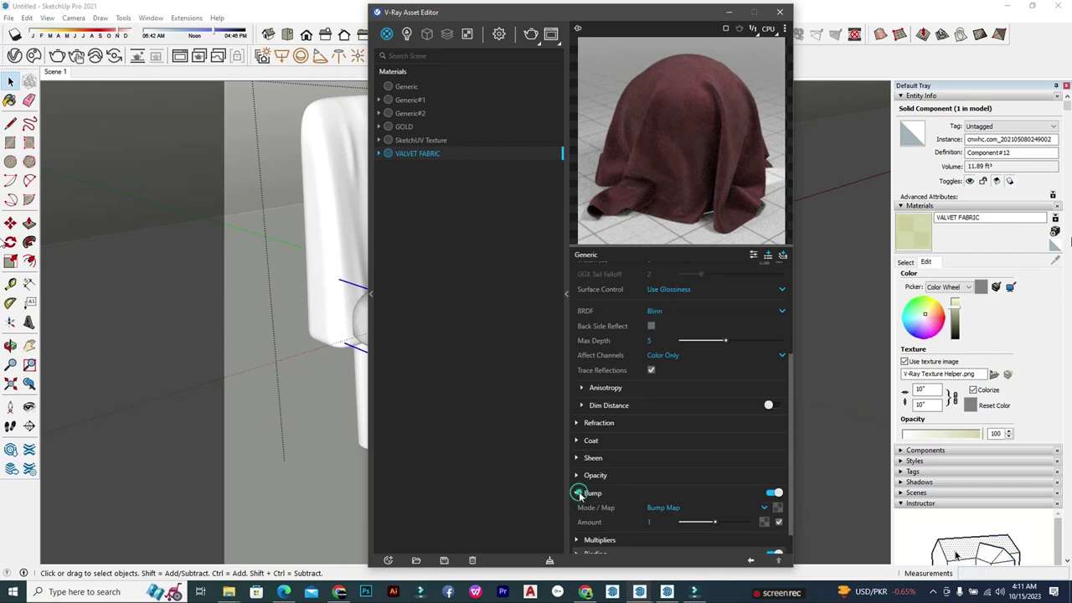
click(777, 508)
click(756, 43)
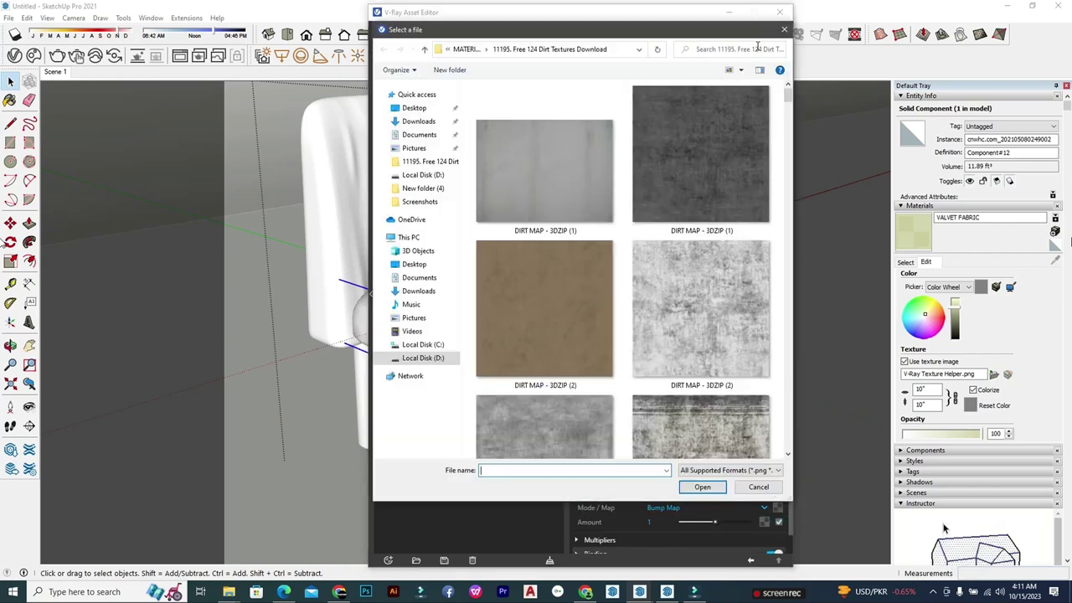
scroll(727, 209, down, 2)
scroll(725, 227, down, 3)
scroll(725, 251, down, 3)
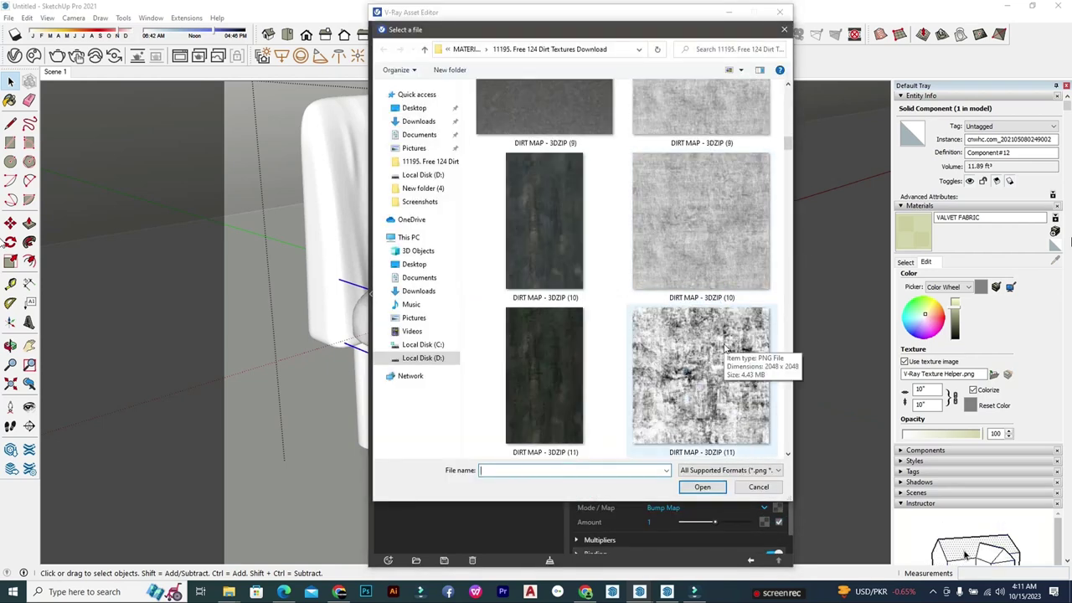
double_click(723, 214)
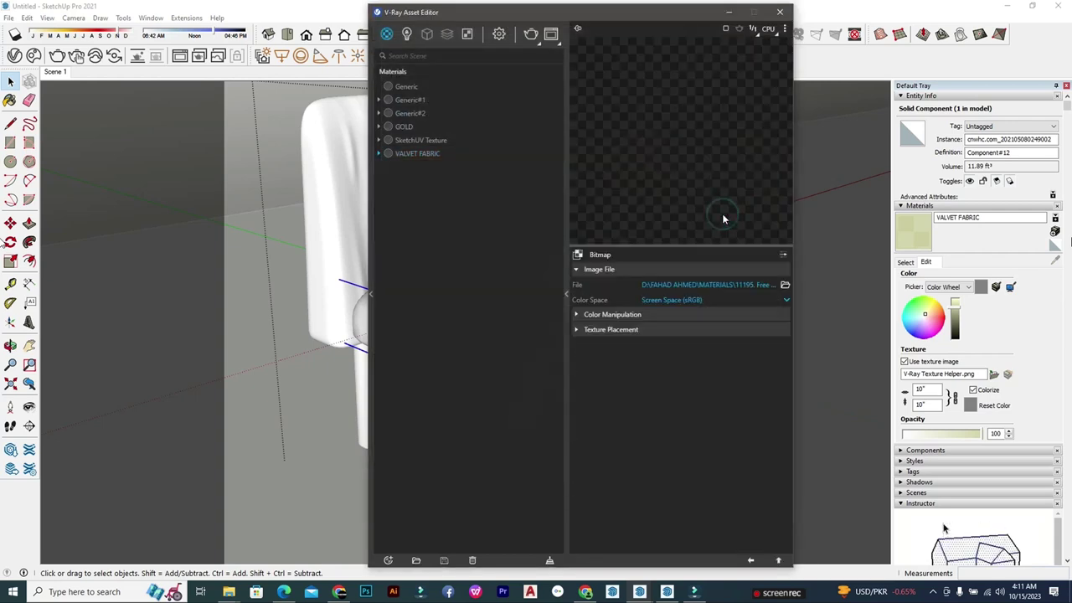
Step: Set the bump to Normal Map mode with amount 0.35
click(779, 558)
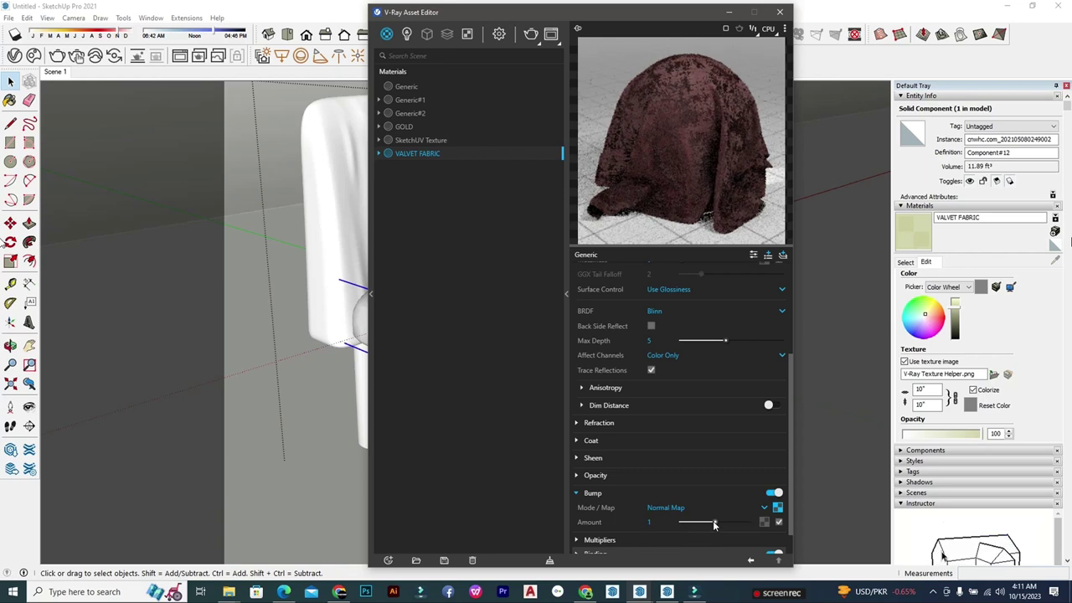
drag(709, 523, 683, 522)
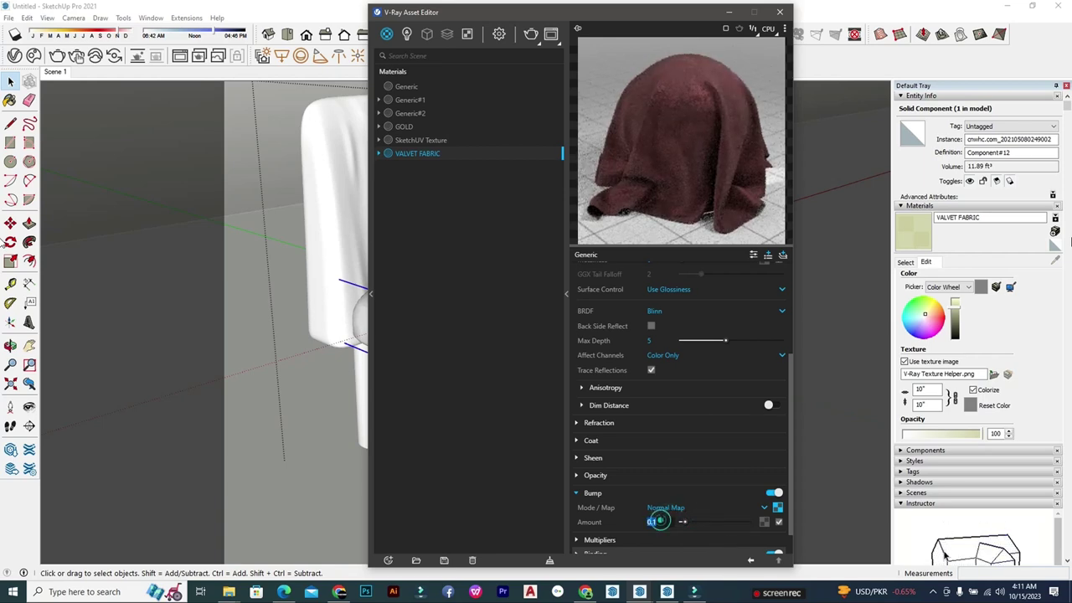
text(0)
key(Return)
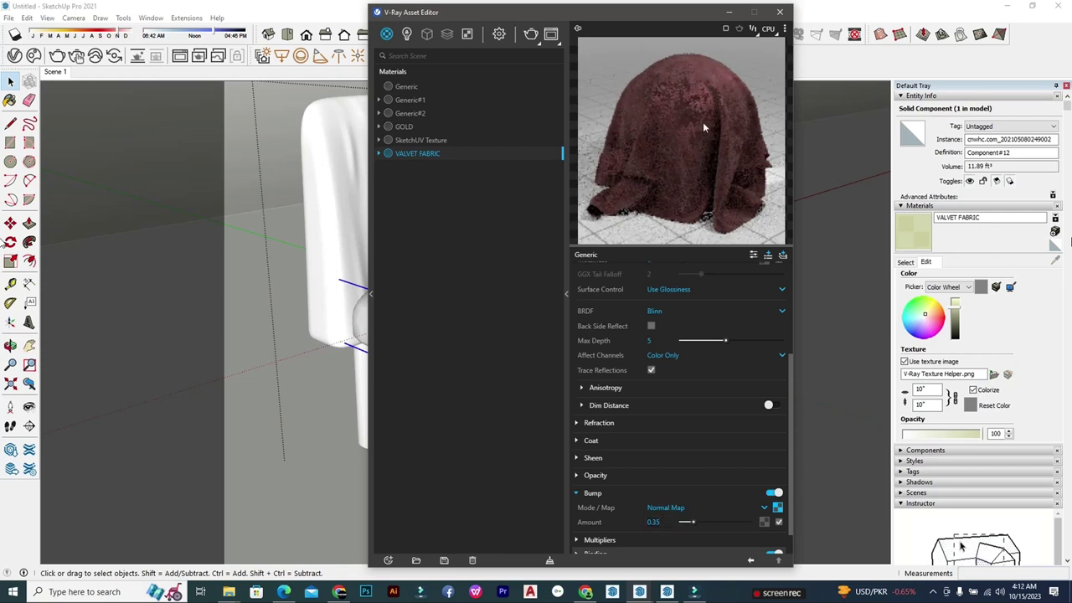
drag(643, 14, 773, 28)
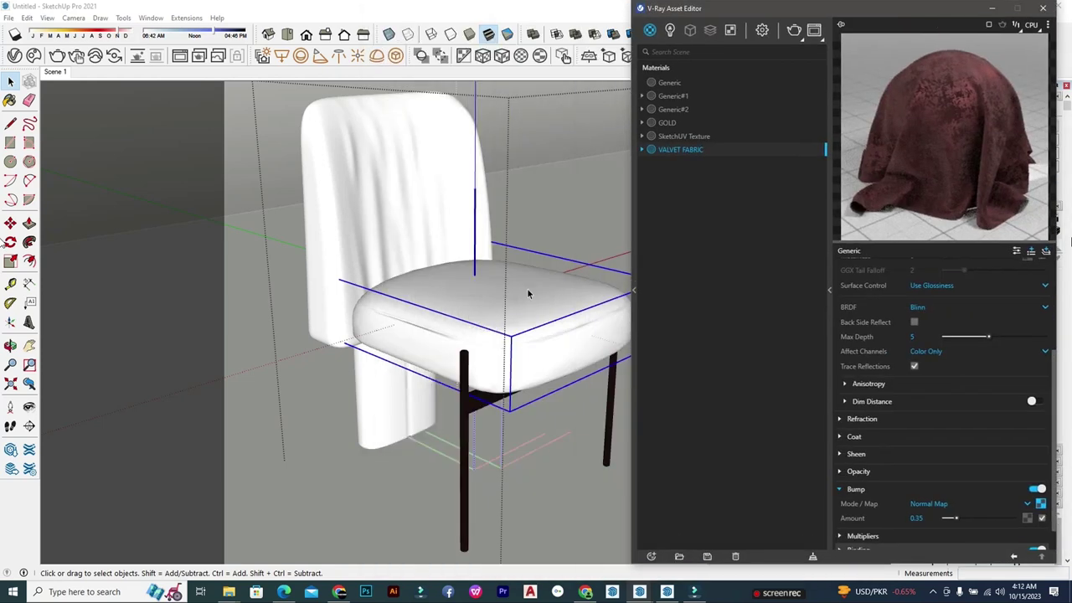
Step: Move the material editor aside and enter the chair component for editing
scroll(751, 377, up, 4)
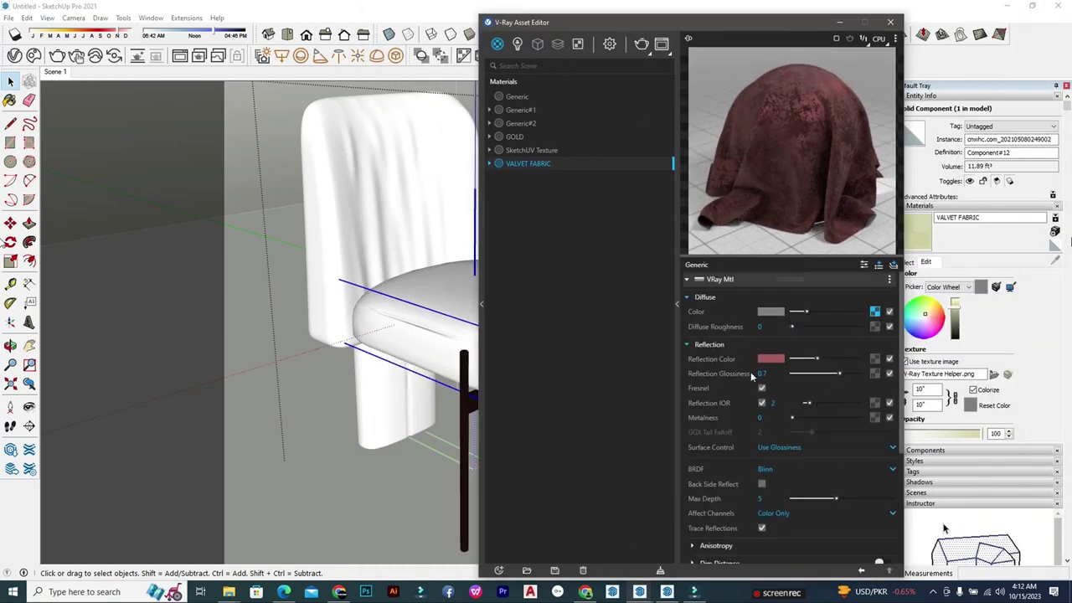
click(709, 345)
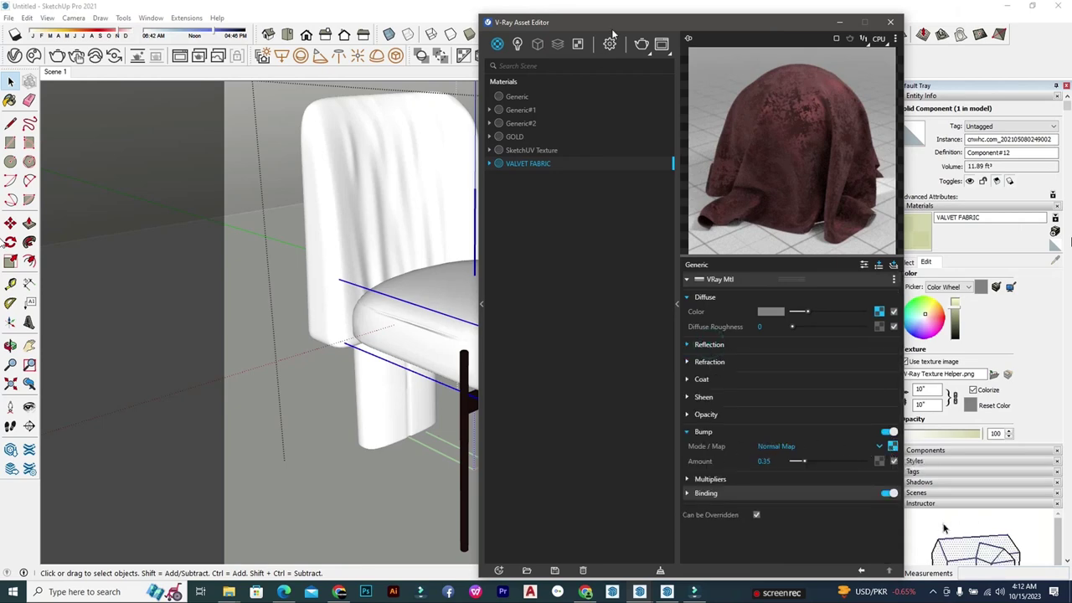
drag(616, 25, 758, 21)
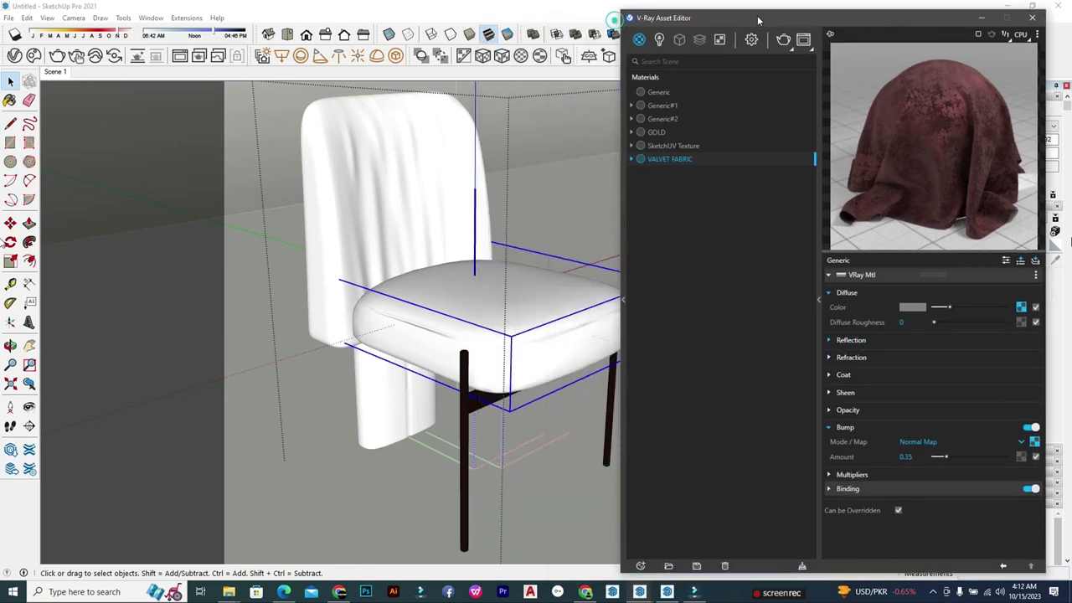
right_click(505, 301)
click(546, 327)
right_click(463, 284)
click(460, 301)
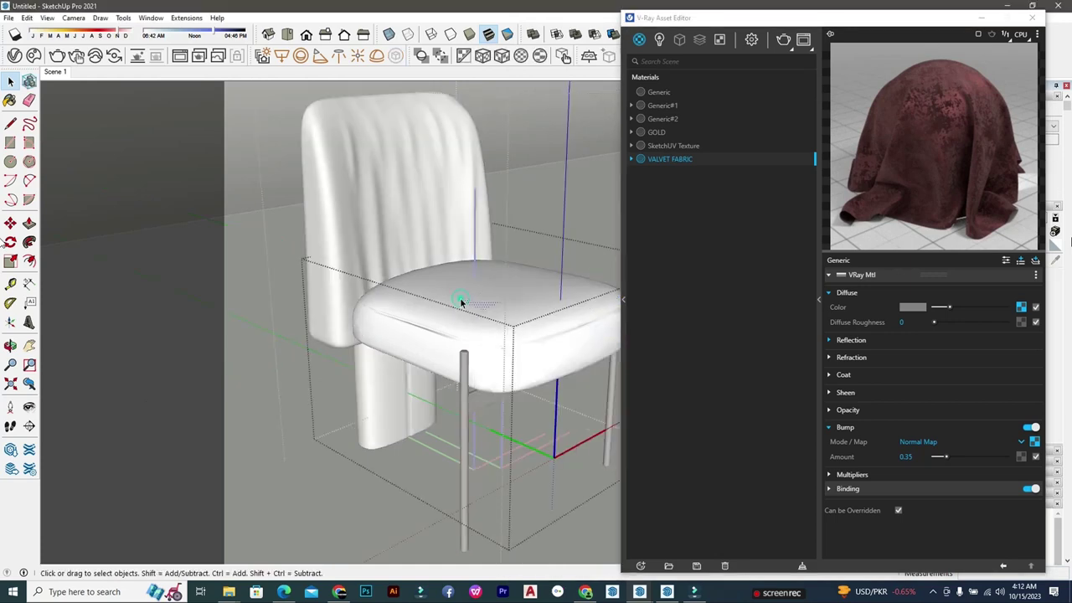
Step: Paint the chair seat with the VALVET FABRIC material
click(509, 272)
key(b)
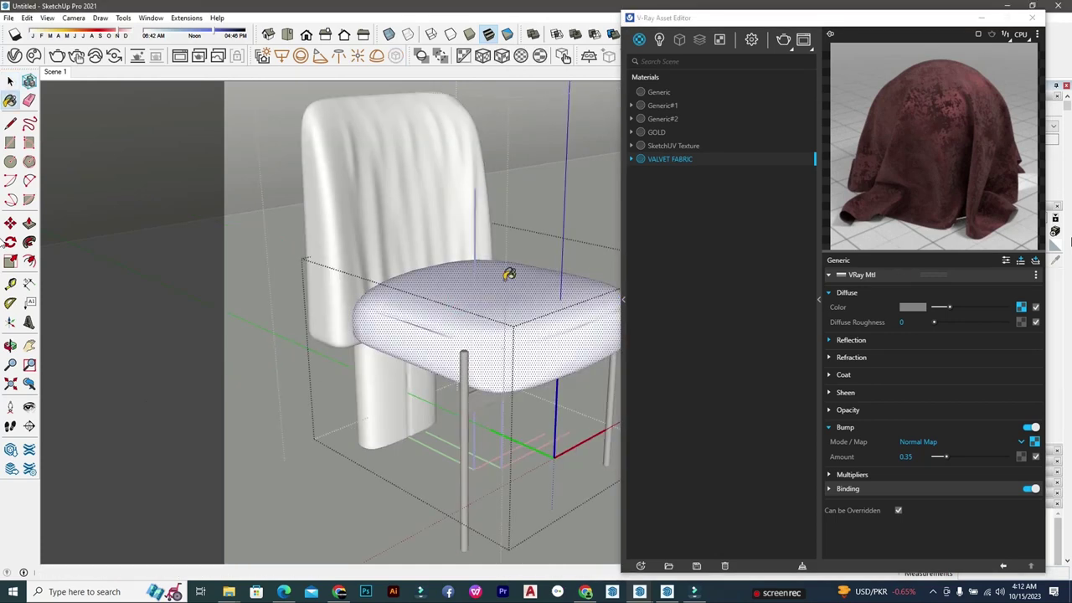
click(509, 274)
right_click(506, 281)
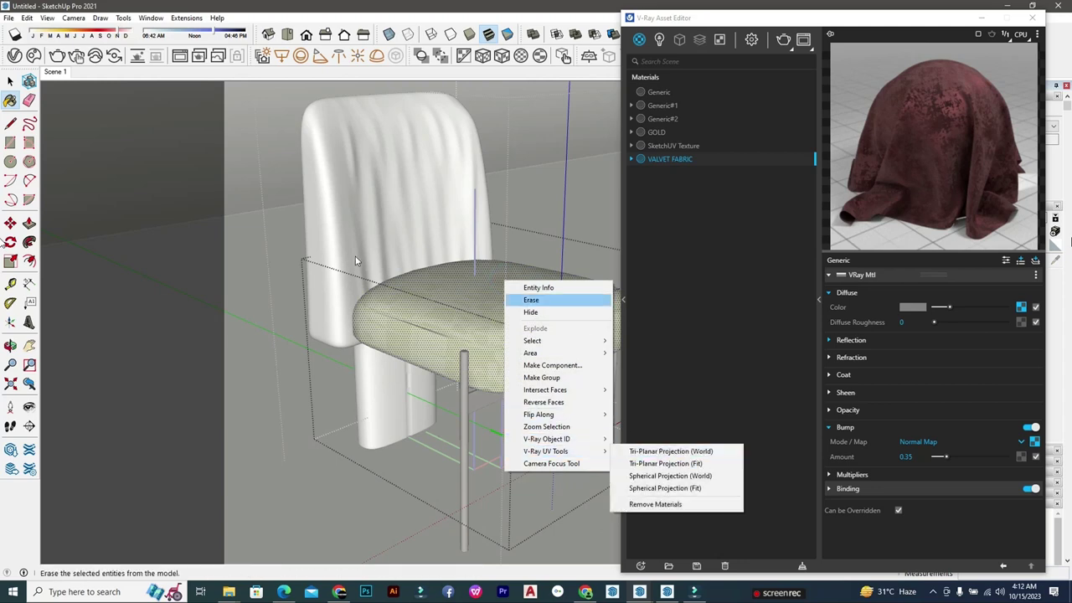
click(10, 80)
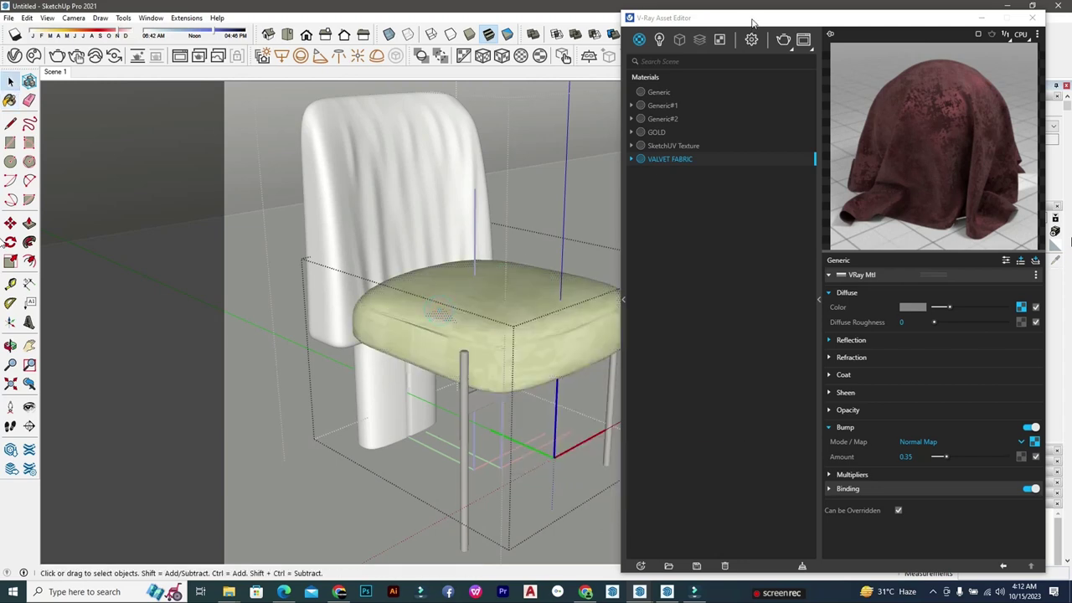
Step: Give the seat texture a SketchUV Box Map projection, then deselect the seat
drag(752, 23, 798, 146)
click(709, 55)
right_click(507, 285)
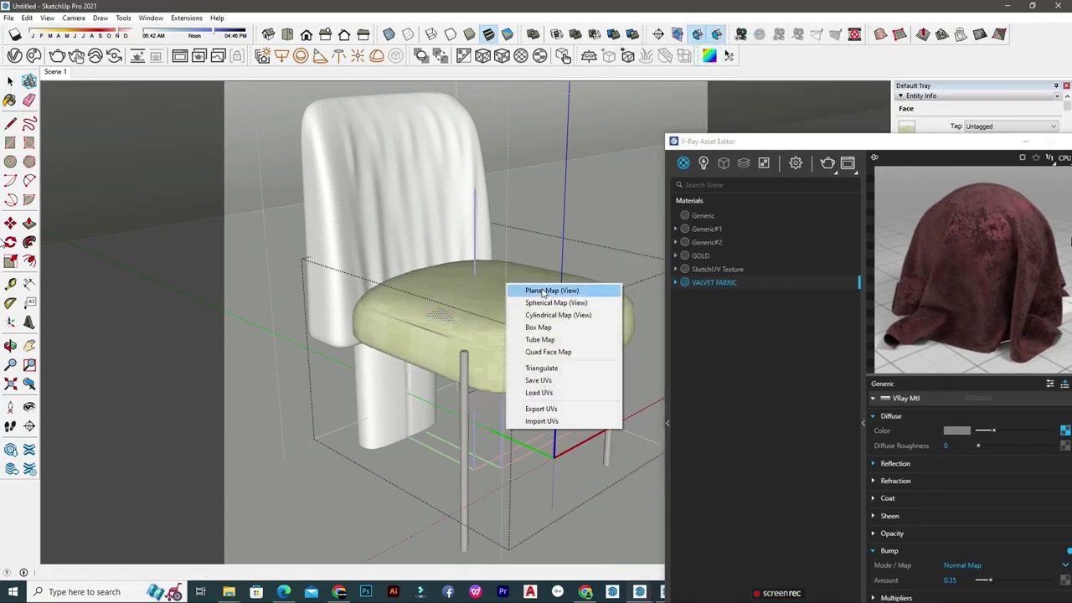
click(543, 291)
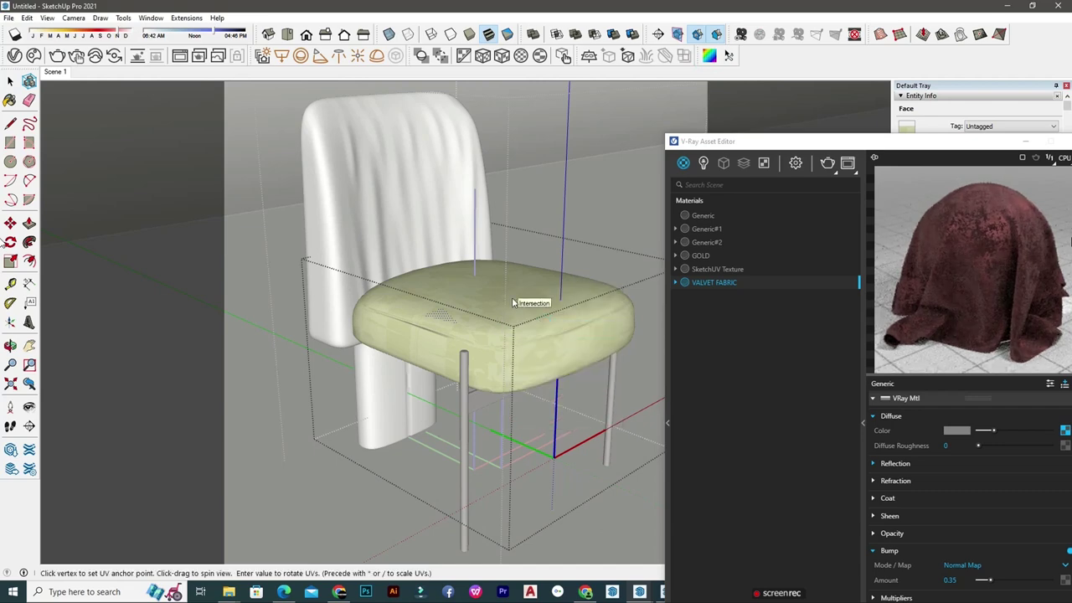
right_click(503, 310)
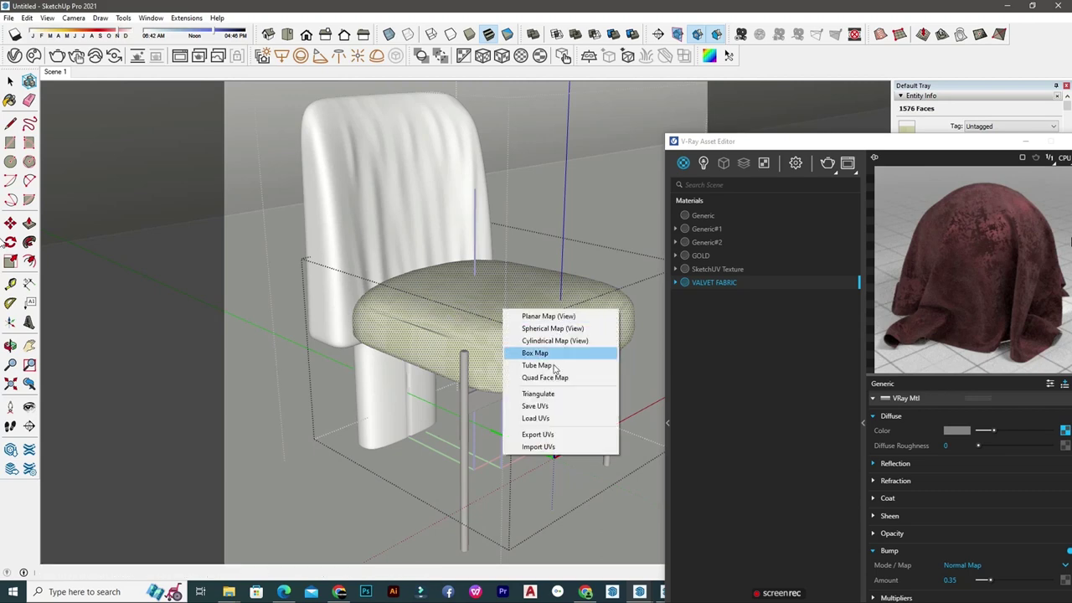
click(578, 354)
key(space)
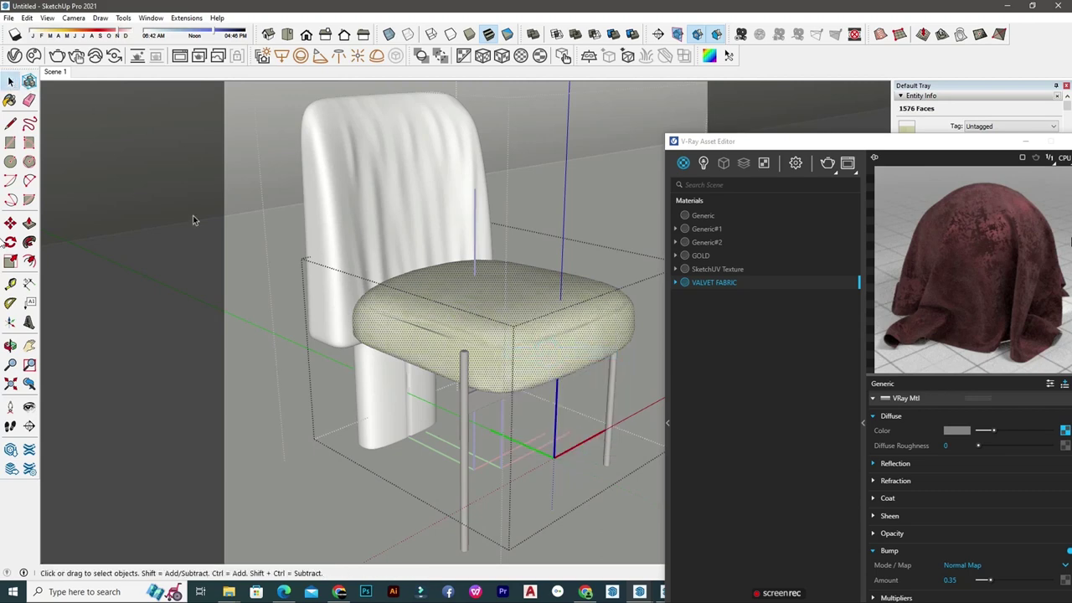
click(193, 216)
double_click(394, 197)
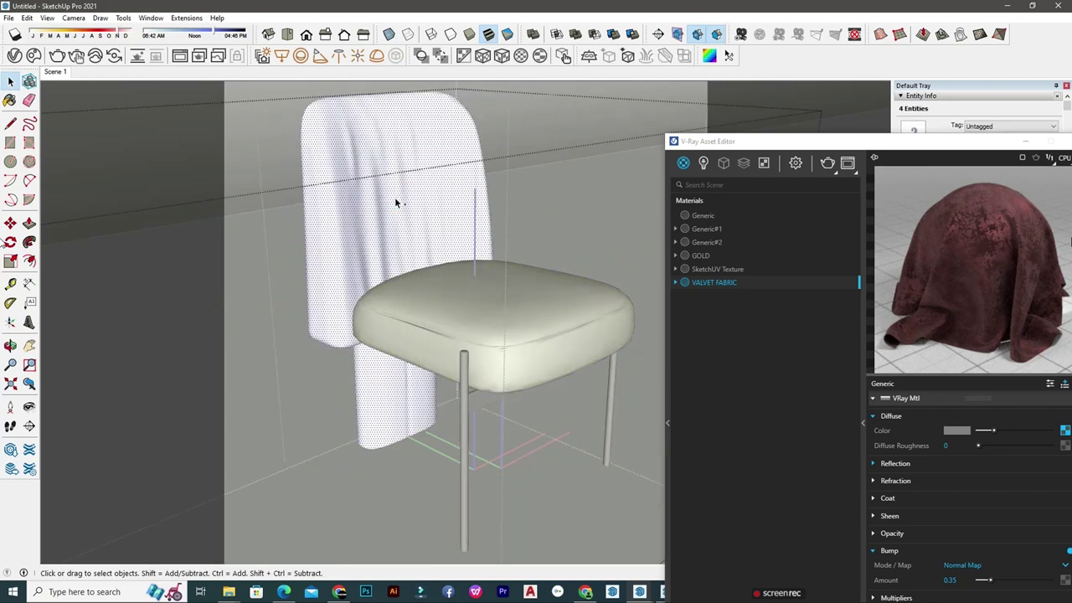
Step: Paint the draped chair back with VALVET FABRIC and apply a Box Map projection
key(b)
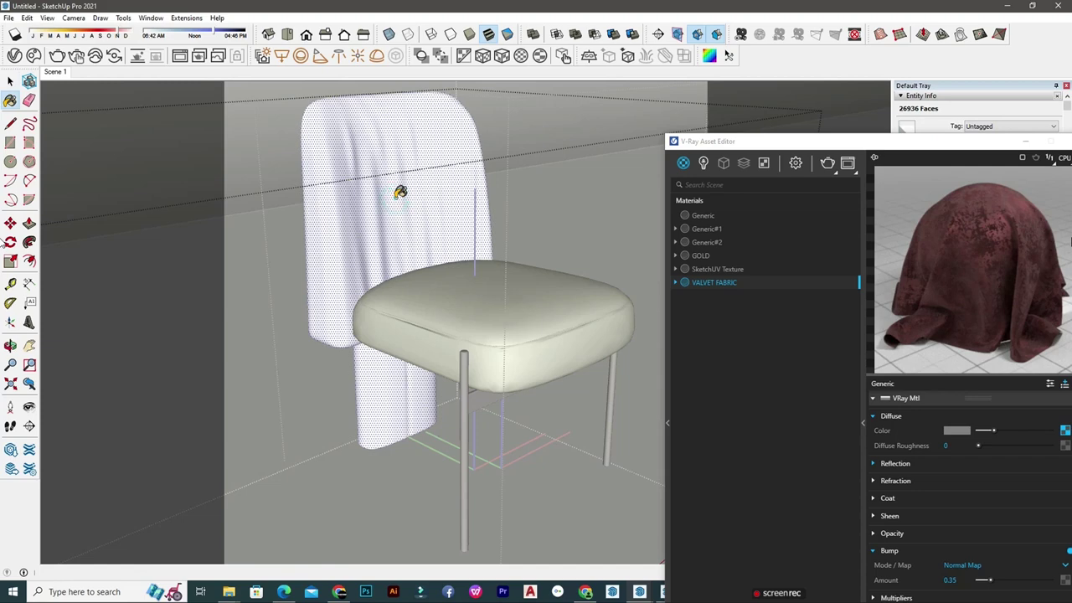
click(401, 178)
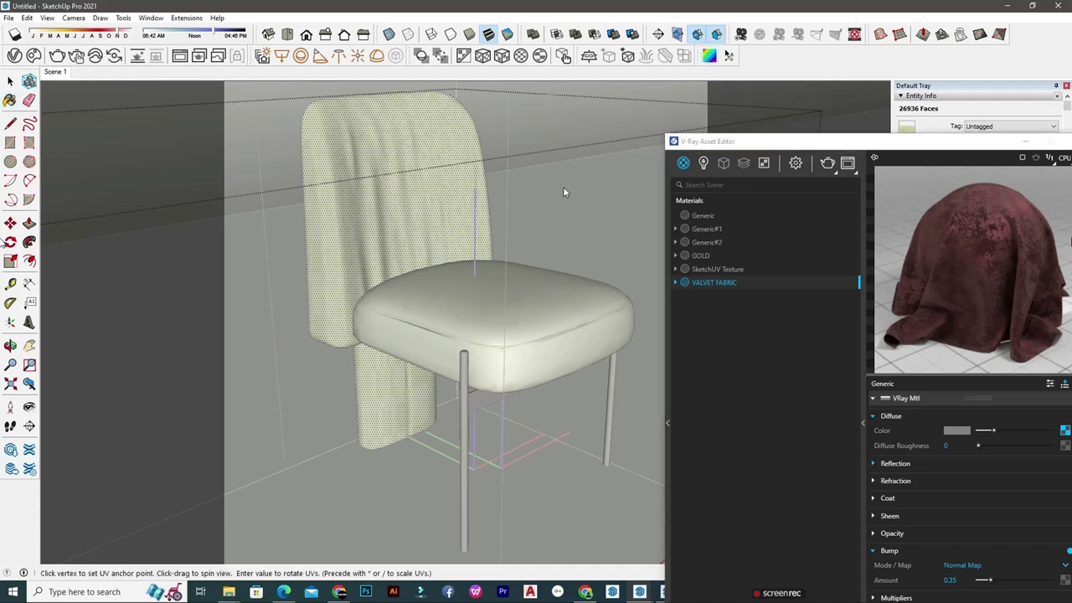
right_click(413, 135)
click(419, 177)
Step: Adjust the drape's UV mapping options, exit the chair component and orbit around the chair
right_click(375, 149)
click(405, 160)
right_click(413, 156)
click(446, 201)
click(241, 377)
click(214, 257)
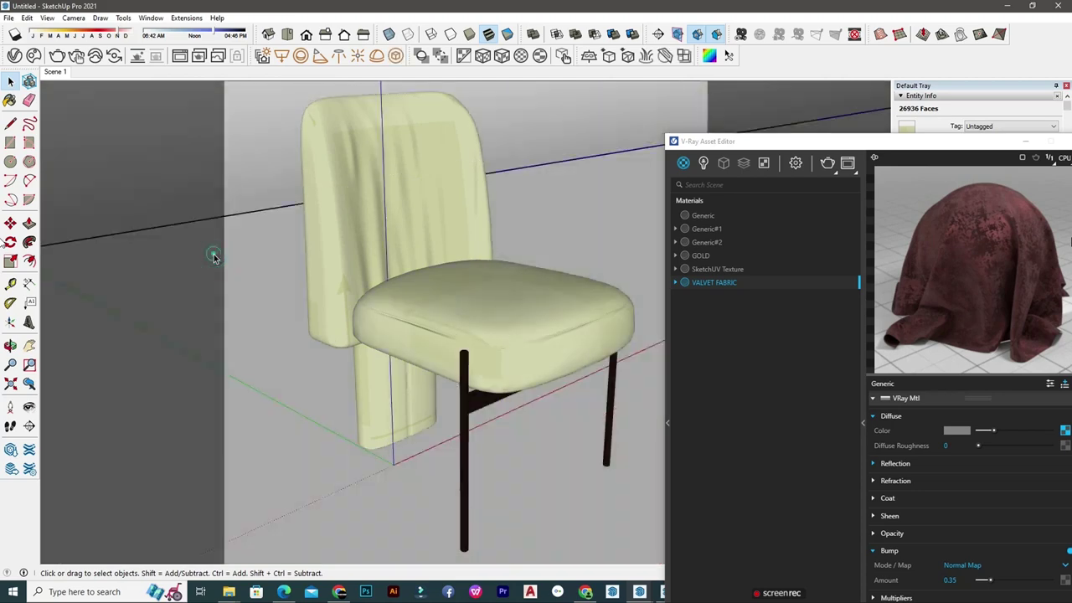
scroll(427, 211, down, 5)
mouse_move(427, 210)
middle_down()
mouse_move(259, 252)
mouse_move(112, 80)
mouse_move(525, 222)
middle_up()
scroll(529, 222, up, 5)
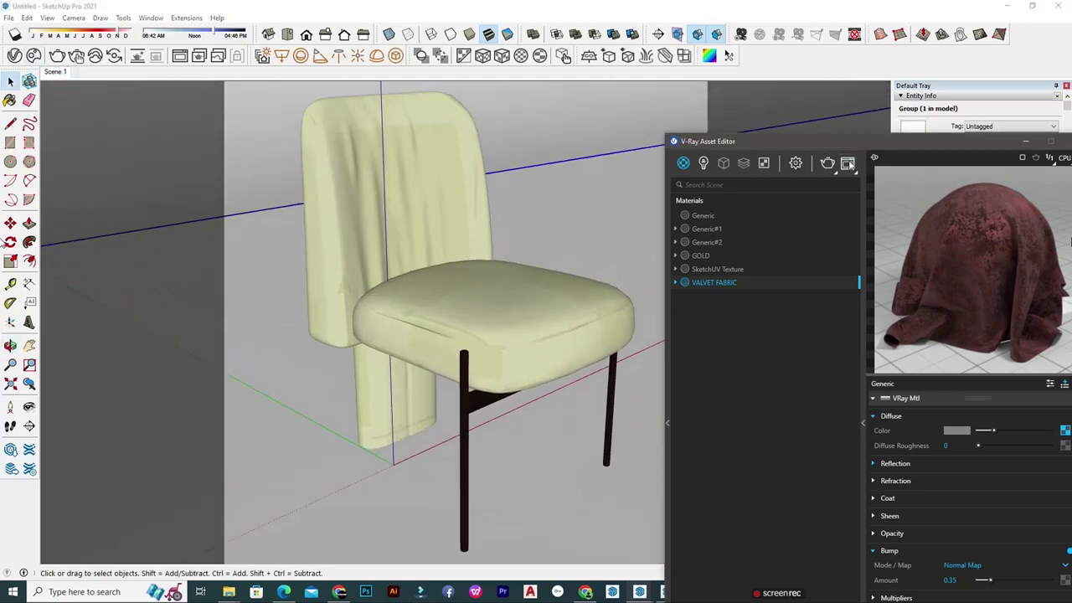
click(848, 163)
click(694, 112)
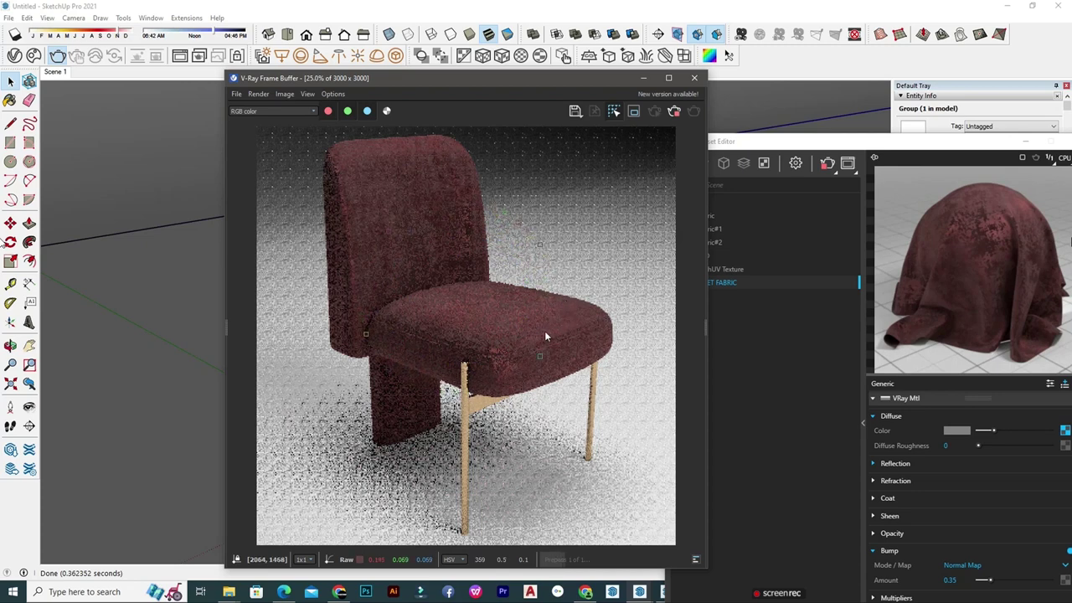
scroll(499, 324, down, 1)
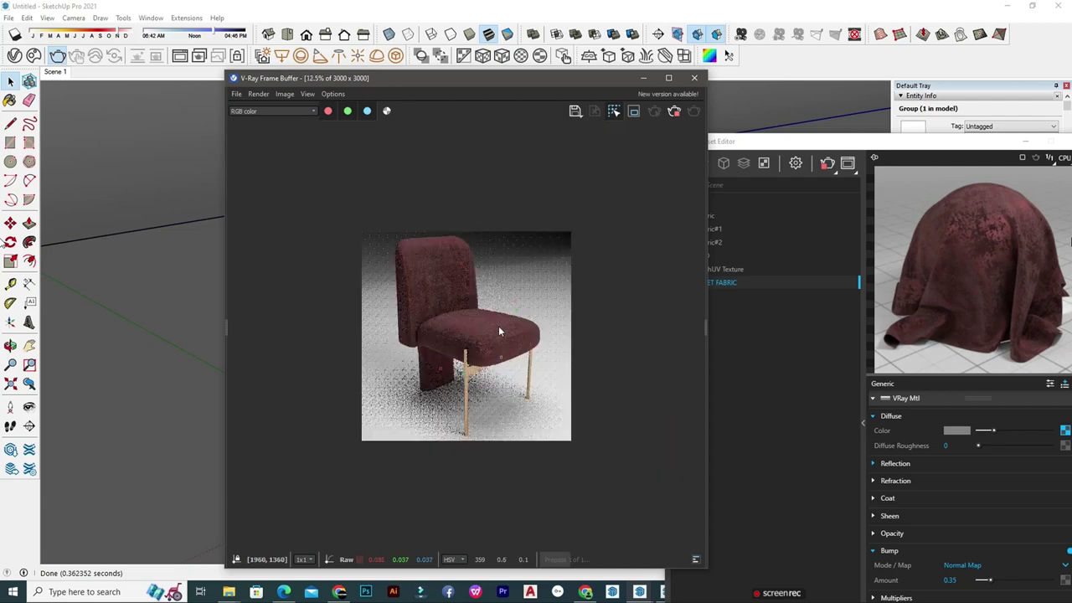
scroll(498, 325, up, 1)
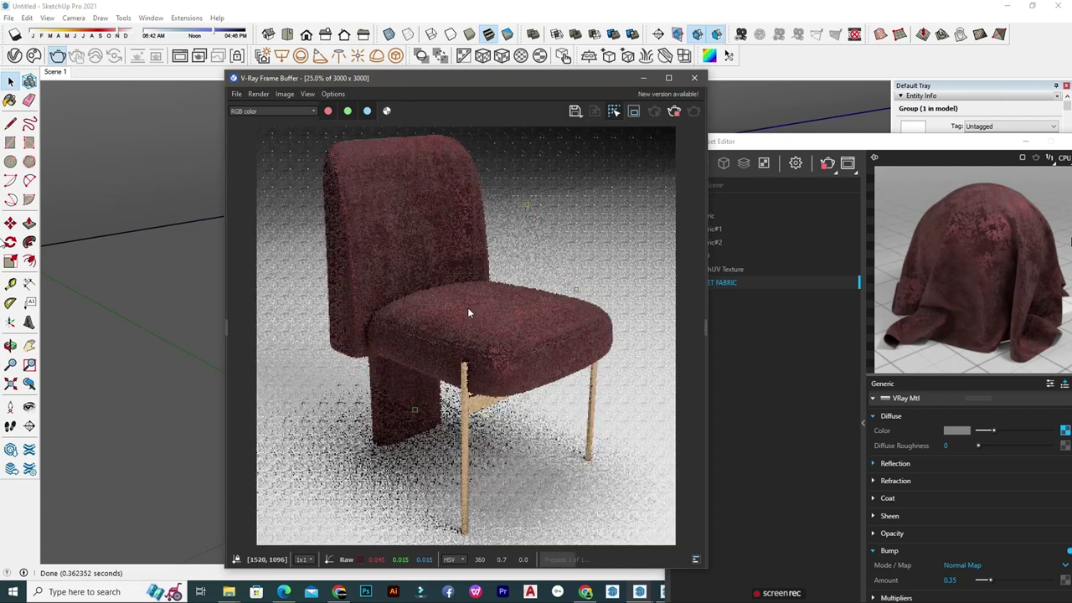
Step: Set V-Ray bucket size 64 and noise limit 0.01, then re-render the chair at 1000x1000
click(795, 162)
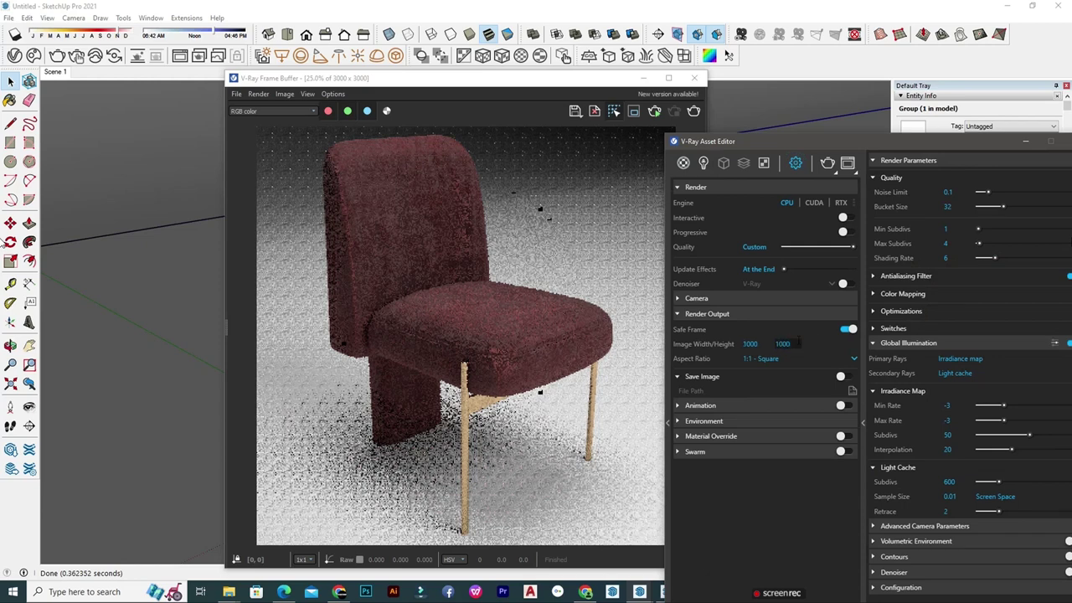
text(64)
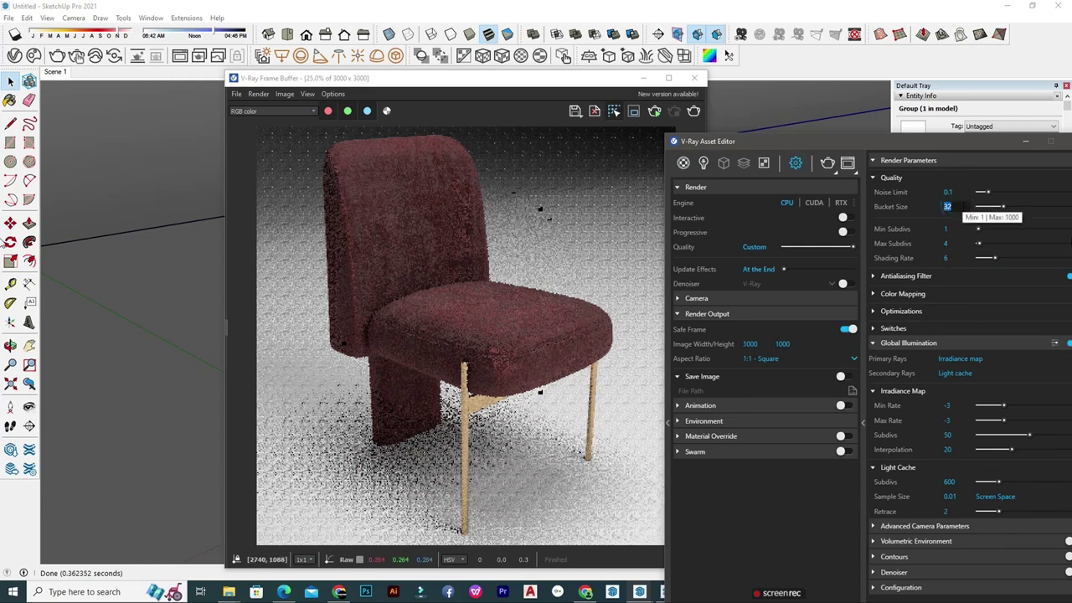
key(Return)
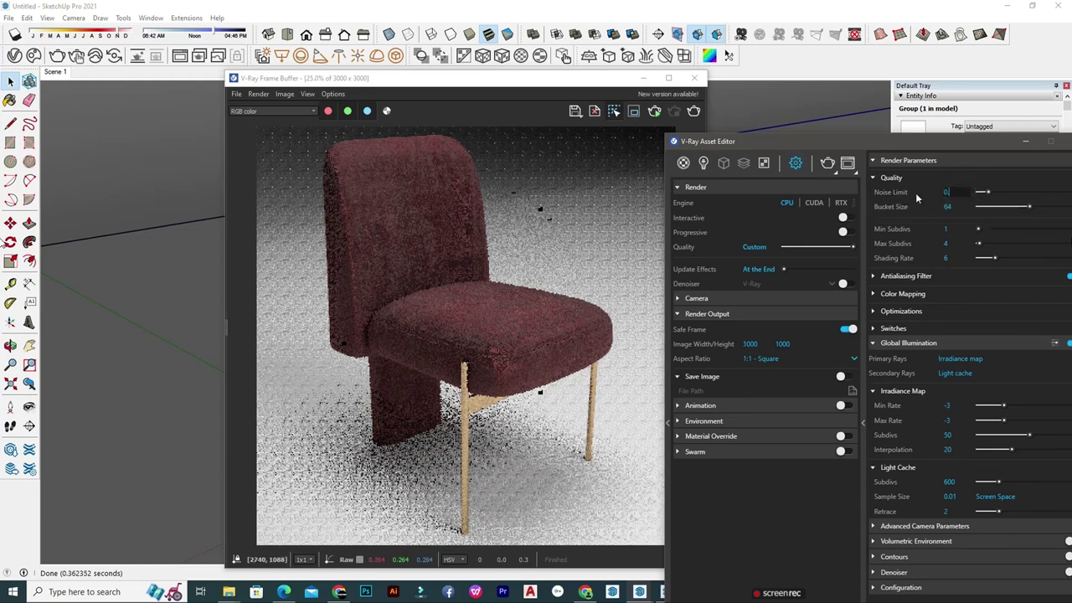
text(0.01)
key(Return)
click(693, 111)
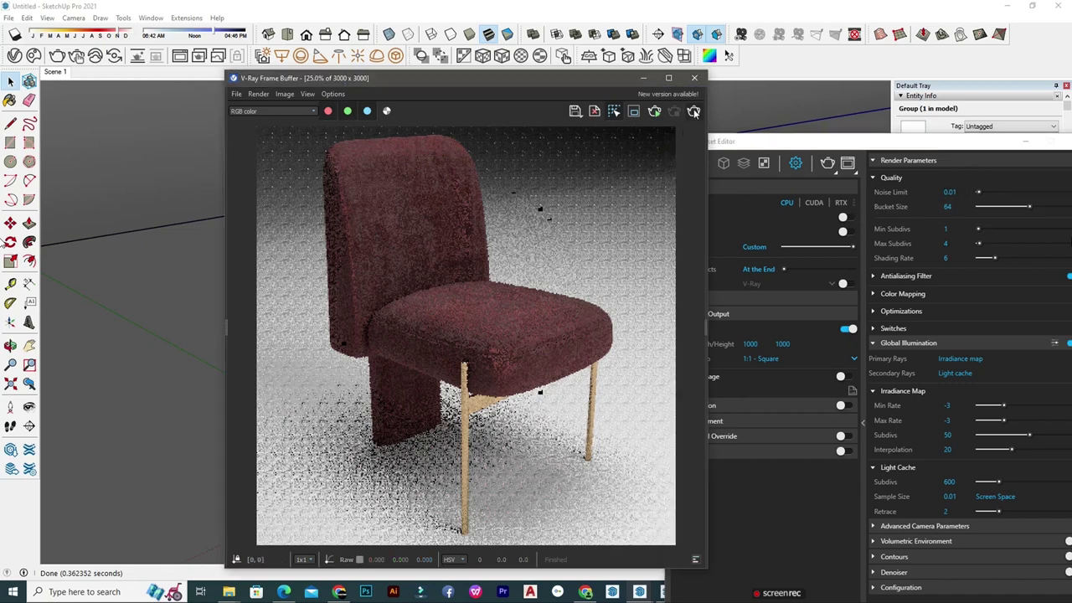
Step: Collapse Render Parameters, move the Asset Editor aside and enlarge the Frame Buffer window
click(862, 423)
drag(730, 148, 802, 97)
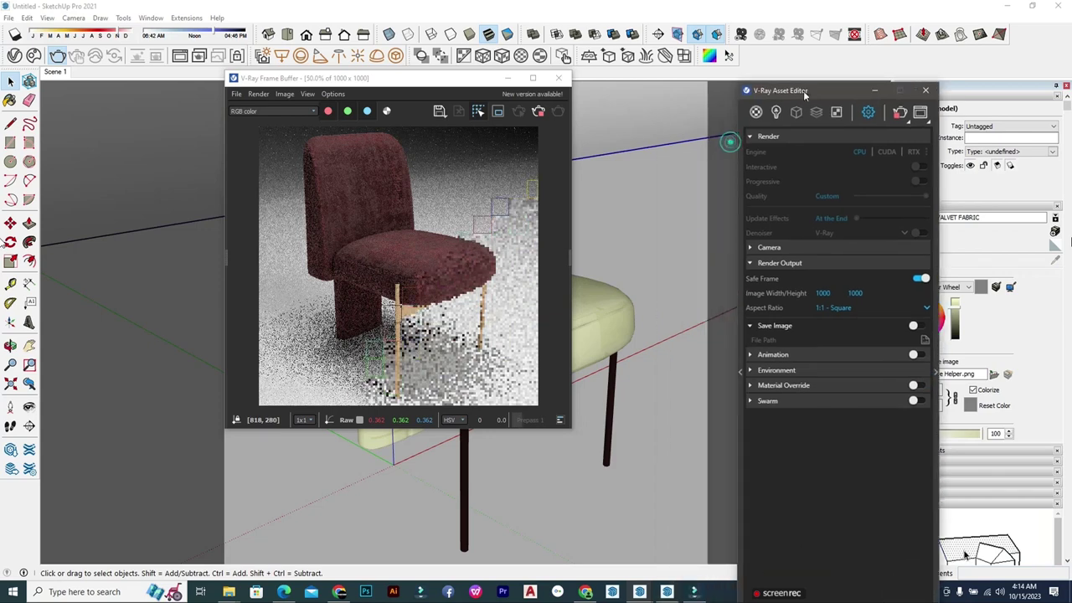
drag(573, 431, 714, 573)
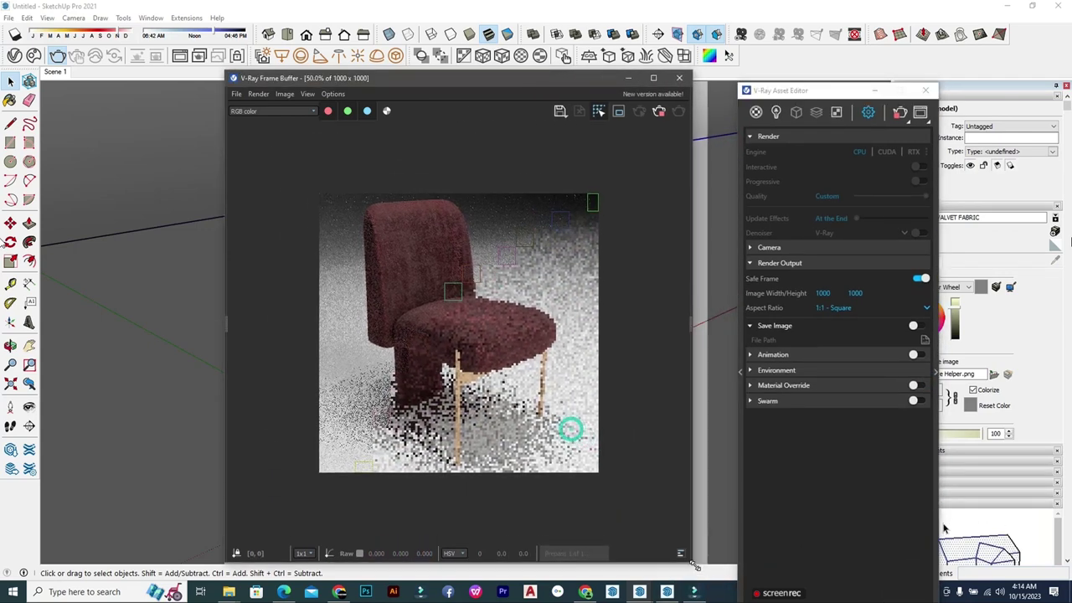
scroll(476, 296, up, 2)
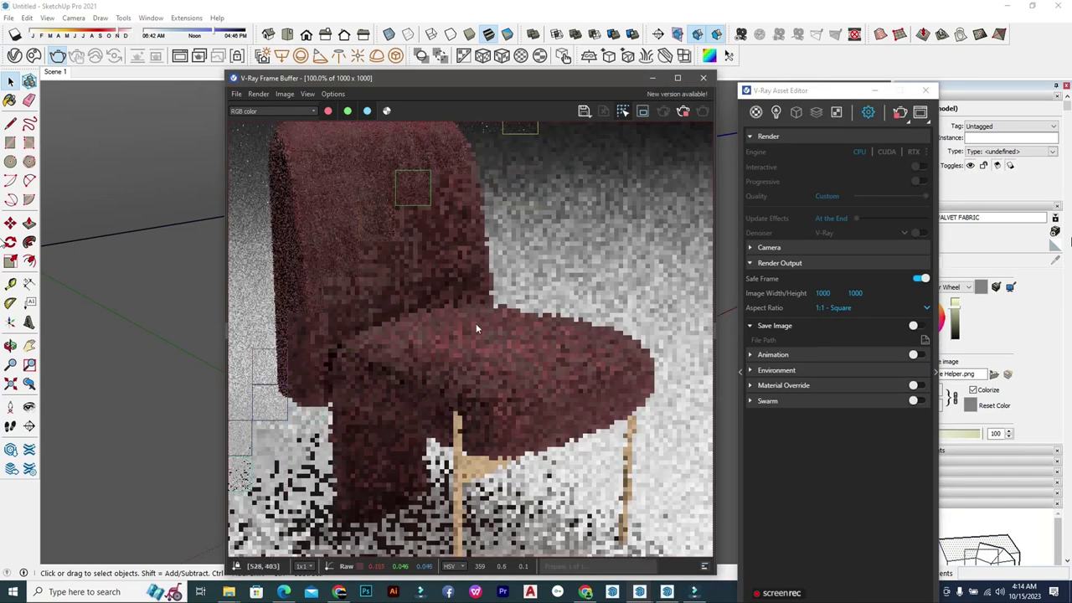
scroll(476, 324, down, 2)
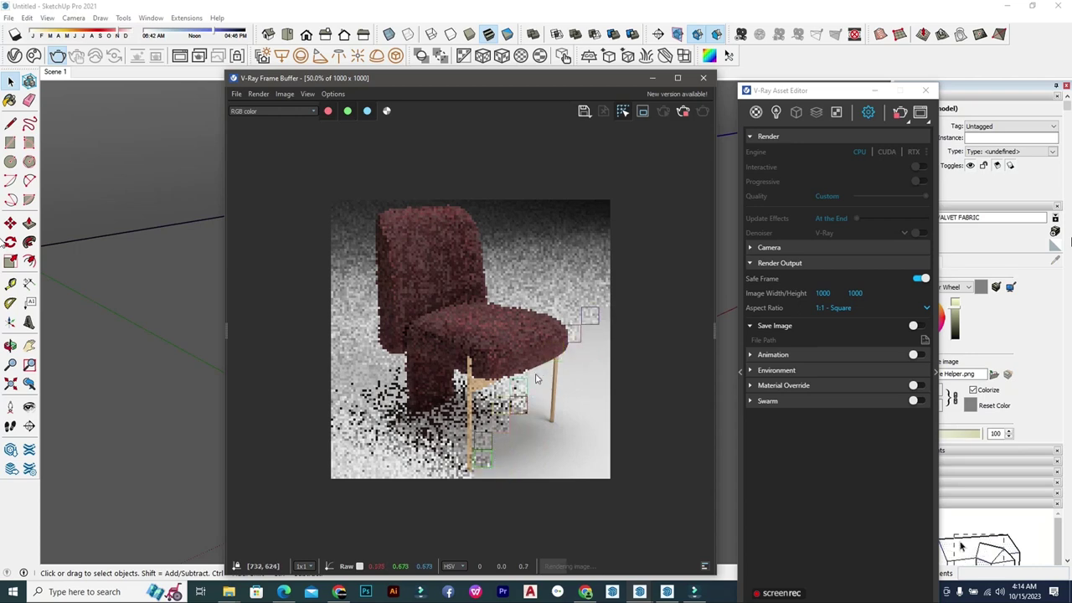
scroll(544, 348, up, 2)
scroll(586, 385, down, 2)
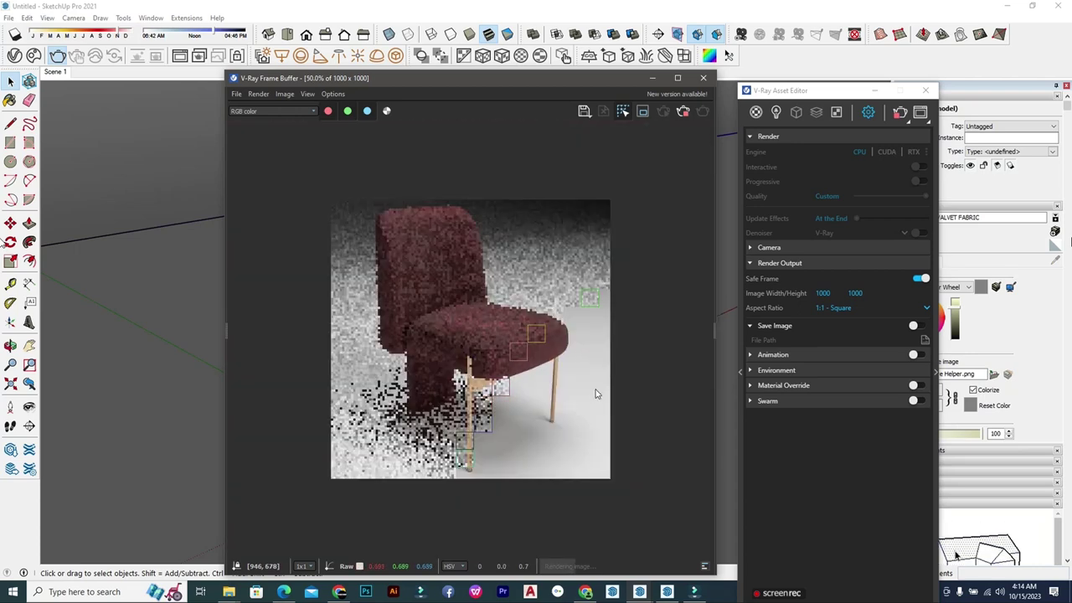
Step: Zoom in and out on the refining render to inspect the velvet fabric and gold legs
scroll(542, 345, up, 1)
scroll(610, 366, up, 1)
scroll(611, 369, down, 1)
scroll(637, 381, up, 1)
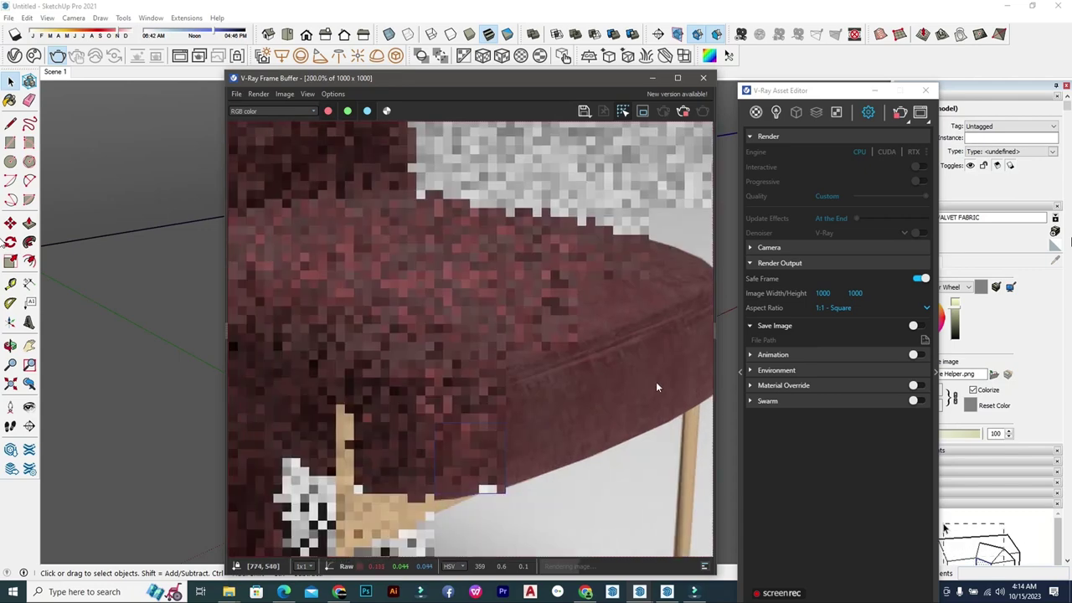
scroll(628, 379, down, 1)
scroll(578, 367, down, 1)
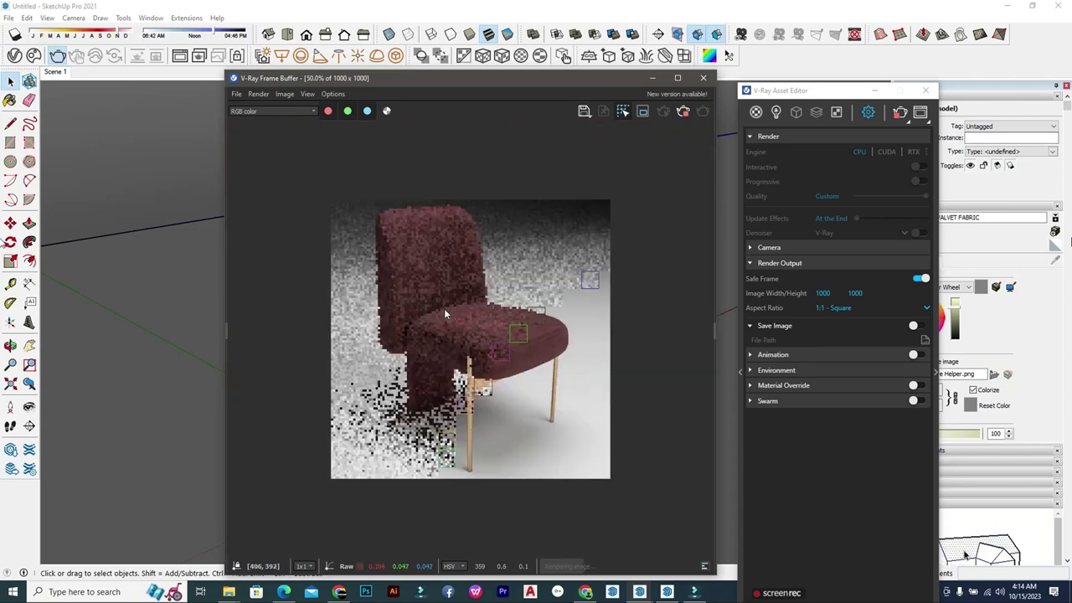
scroll(519, 339, up, 1)
scroll(577, 364, up, 1)
scroll(590, 402, down, 1)
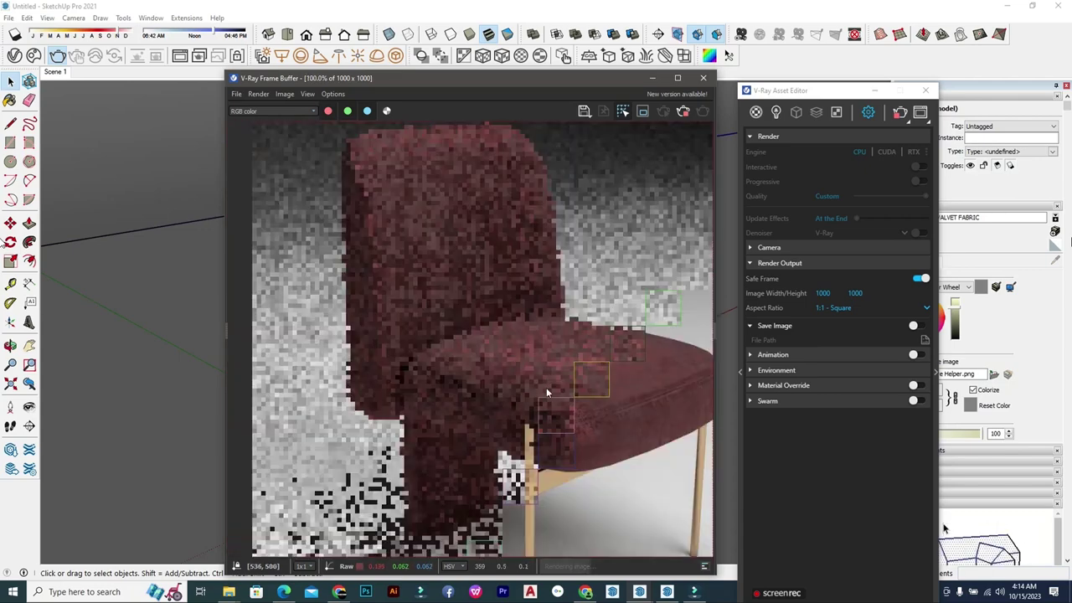
scroll(540, 392, down, 1)
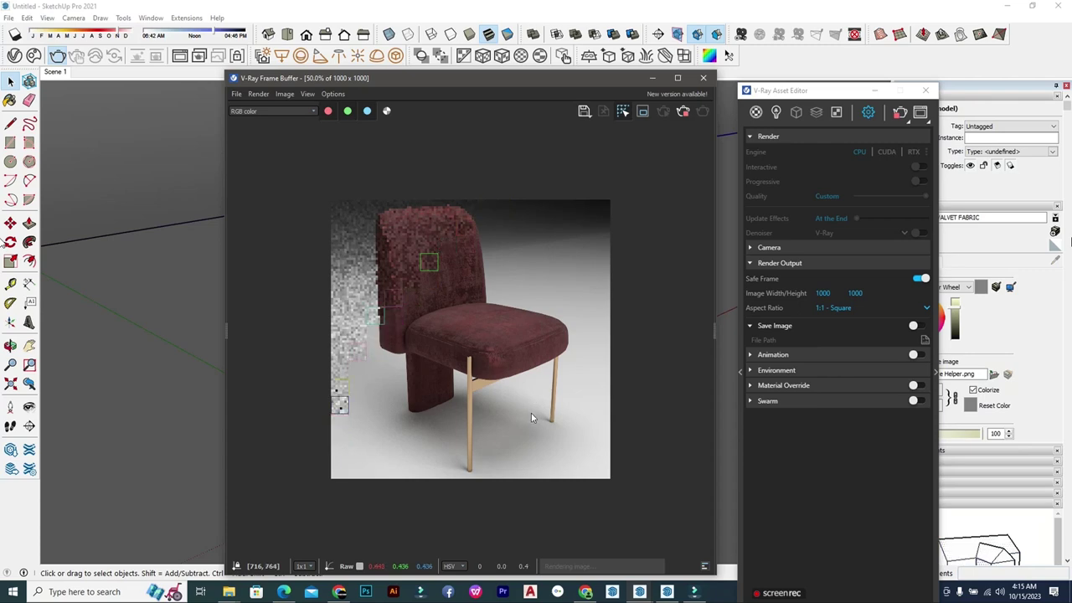
scroll(479, 297, up, 2)
scroll(544, 326, up, 1)
scroll(499, 333, up, 1)
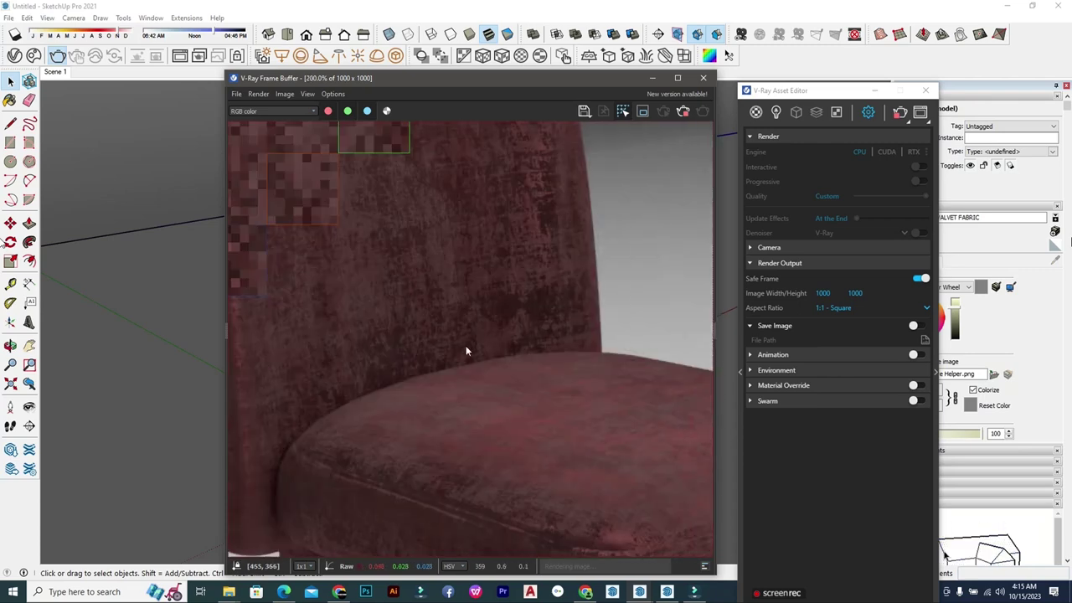
scroll(459, 301, down, 2)
scroll(427, 293, up, 1)
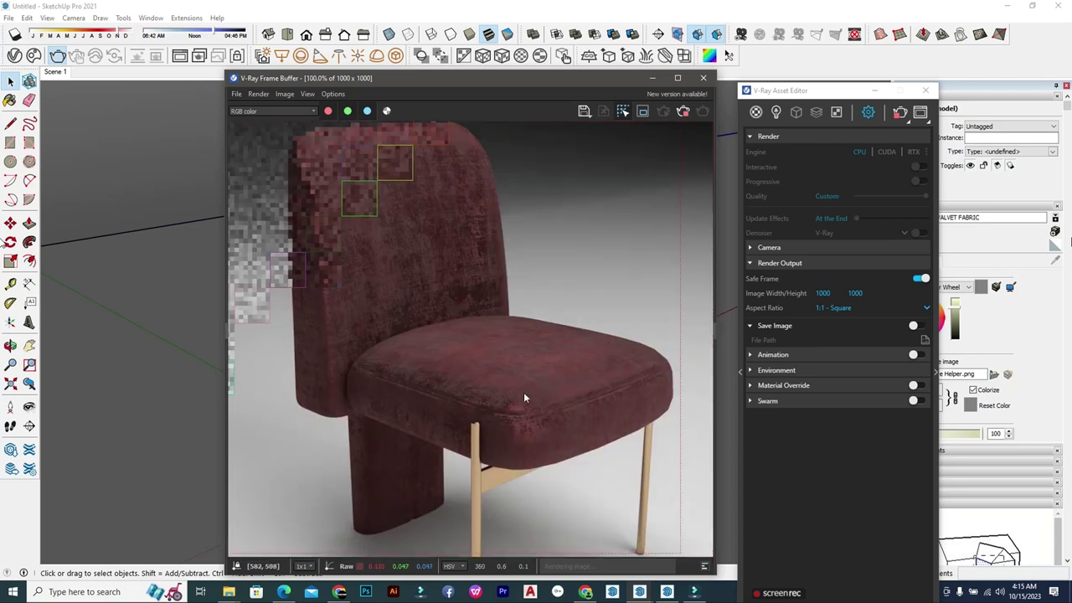
scroll(524, 394, up, 1)
scroll(491, 347, down, 1)
scroll(527, 275, down, 1)
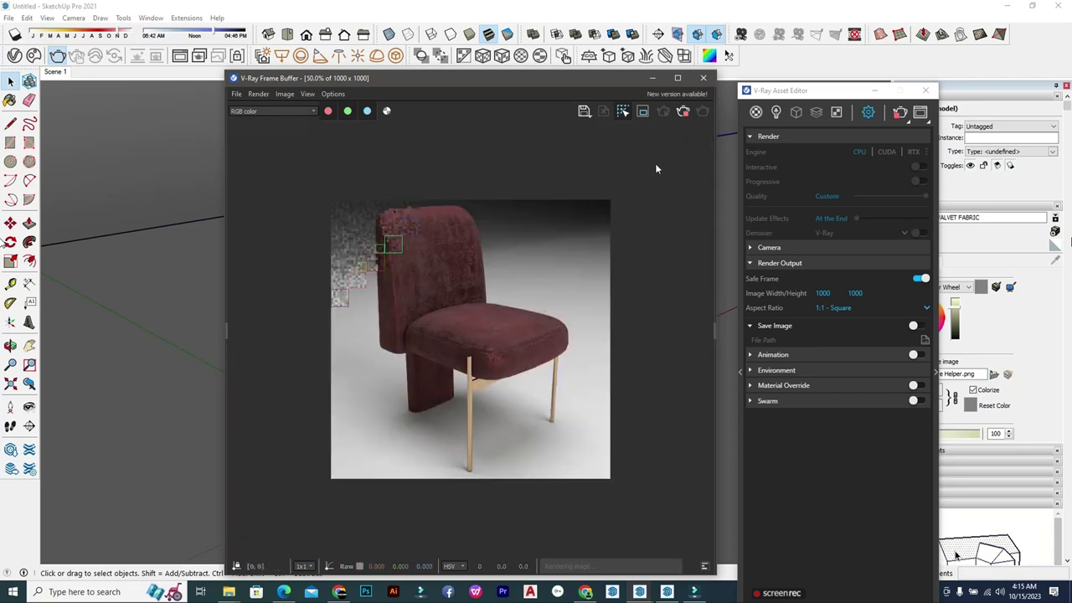
Step: Select VALVET FABRIC in the scene materials and set its Reflection IOR to 1.6
click(755, 111)
click(937, 374)
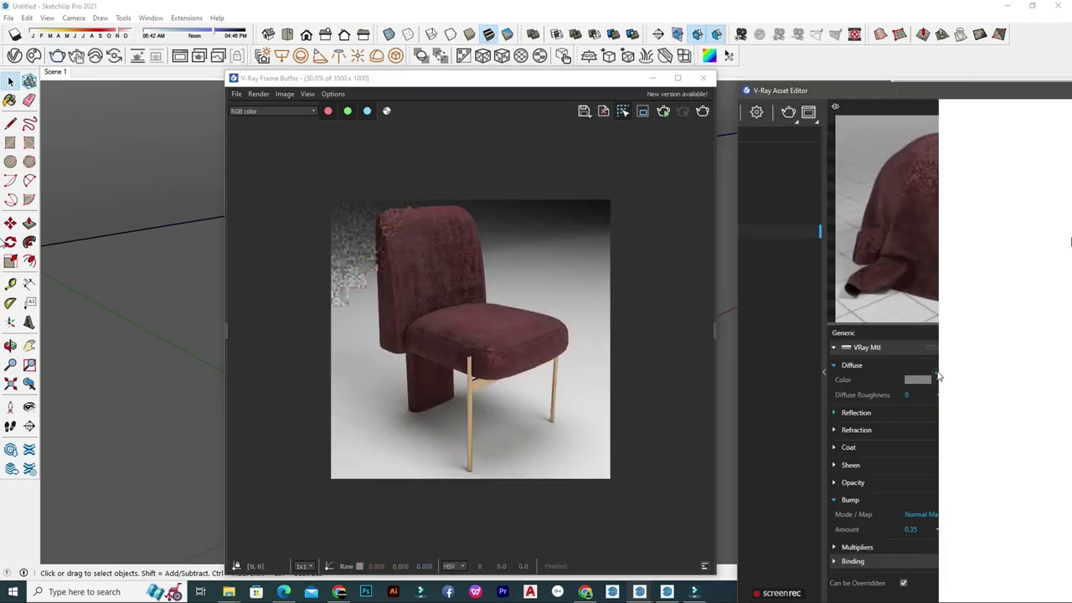
drag(980, 88, 785, 59)
click(799, 381)
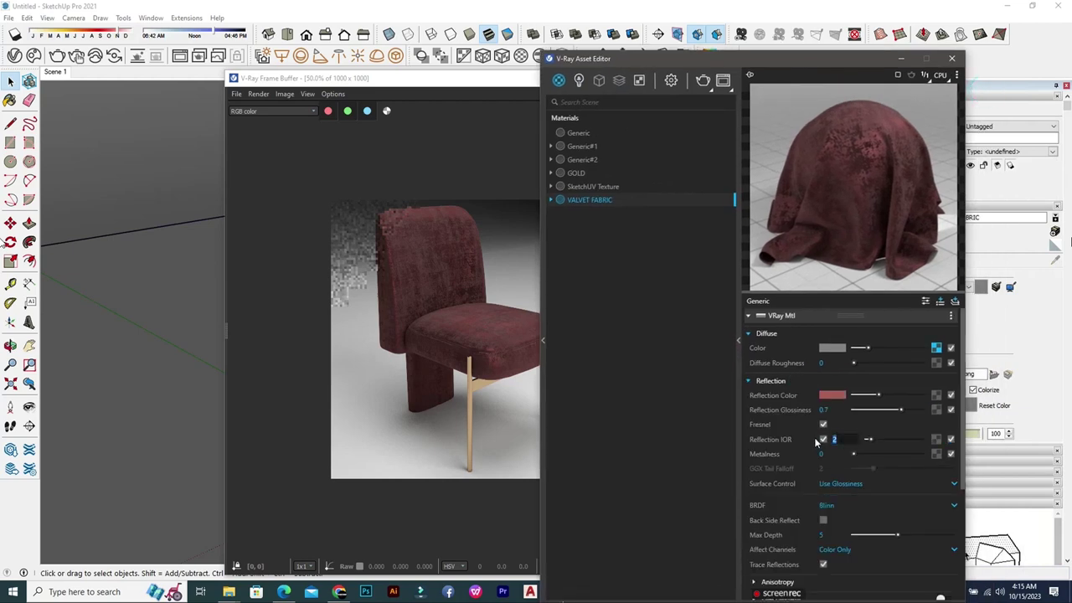
text(1.6)
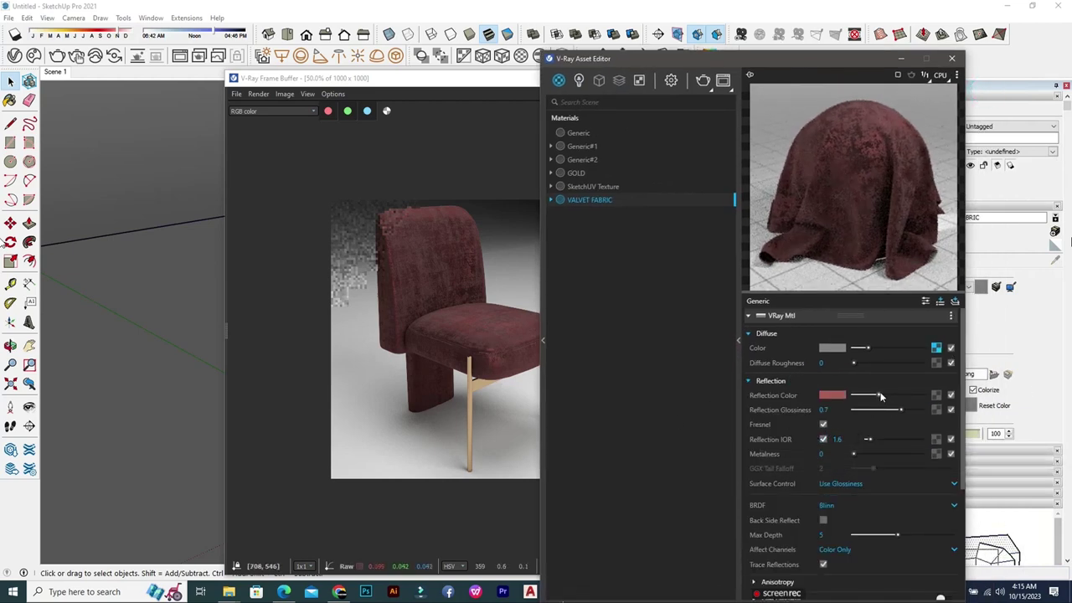
Step: Set the Mix blend amount inside the reflection Falloff map to 0.01
click(937, 348)
click(940, 335)
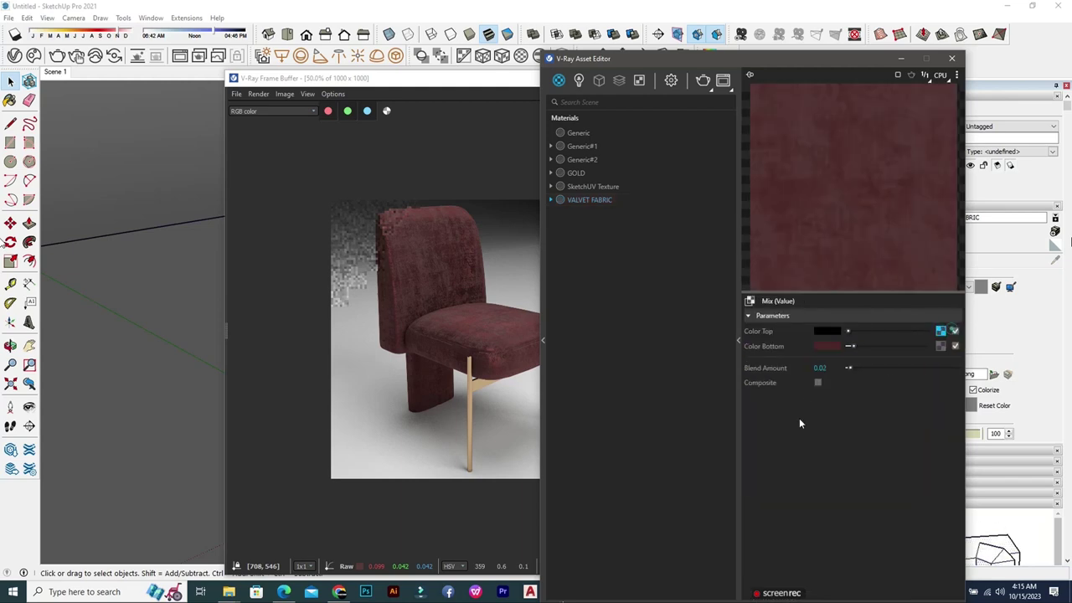
text(1)
key(Return)
drag(857, 55, 859, 15)
Step: Set the reflection colour correction layer's gamma and gain to 1.5
click(942, 289)
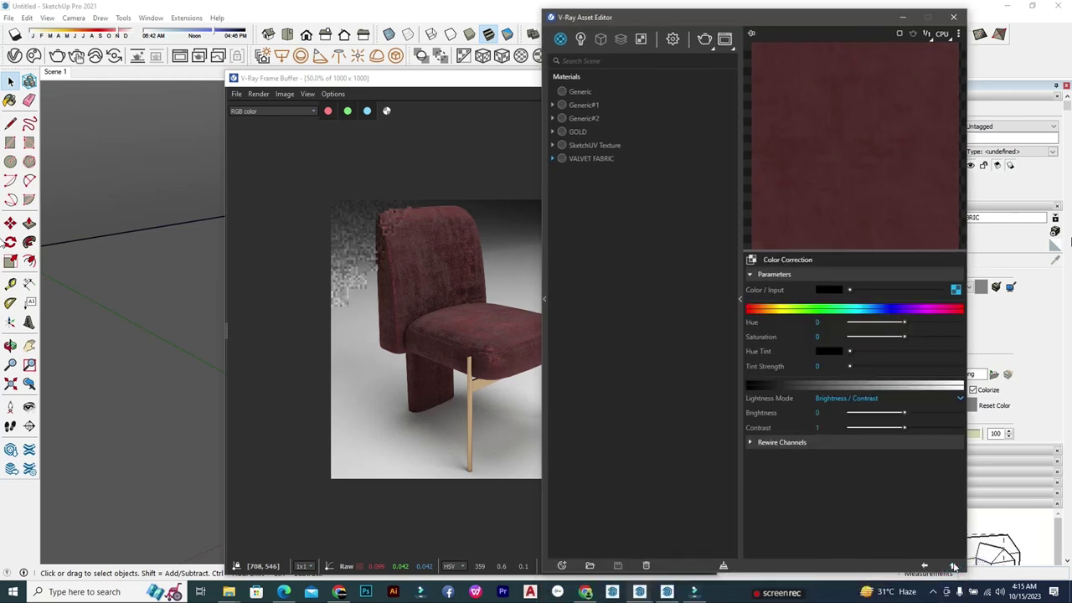
click(945, 310)
click(943, 306)
click(821, 428)
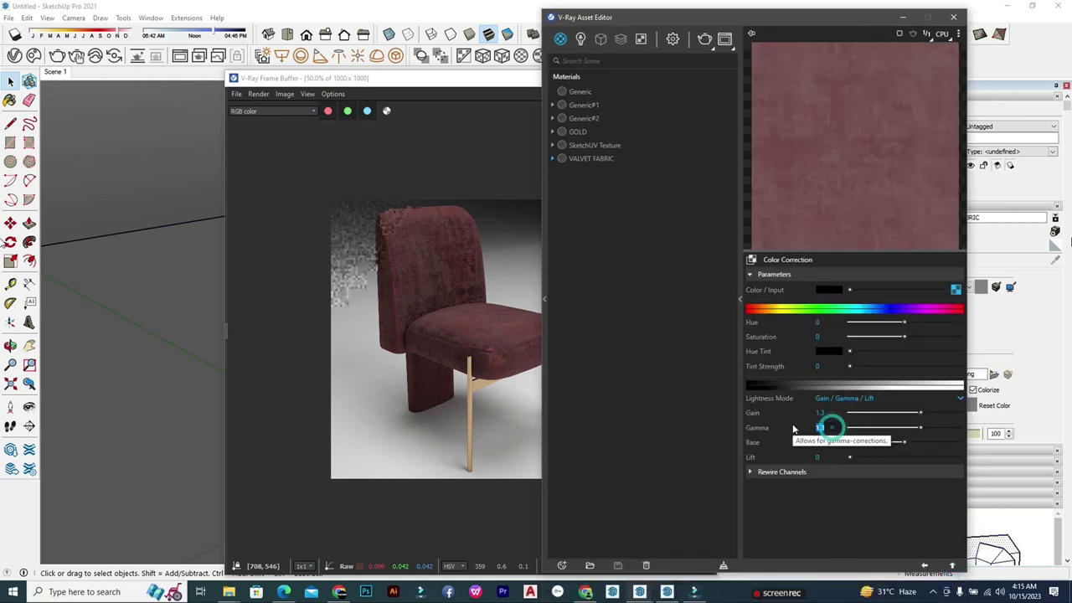
text(1.5)
key(Return)
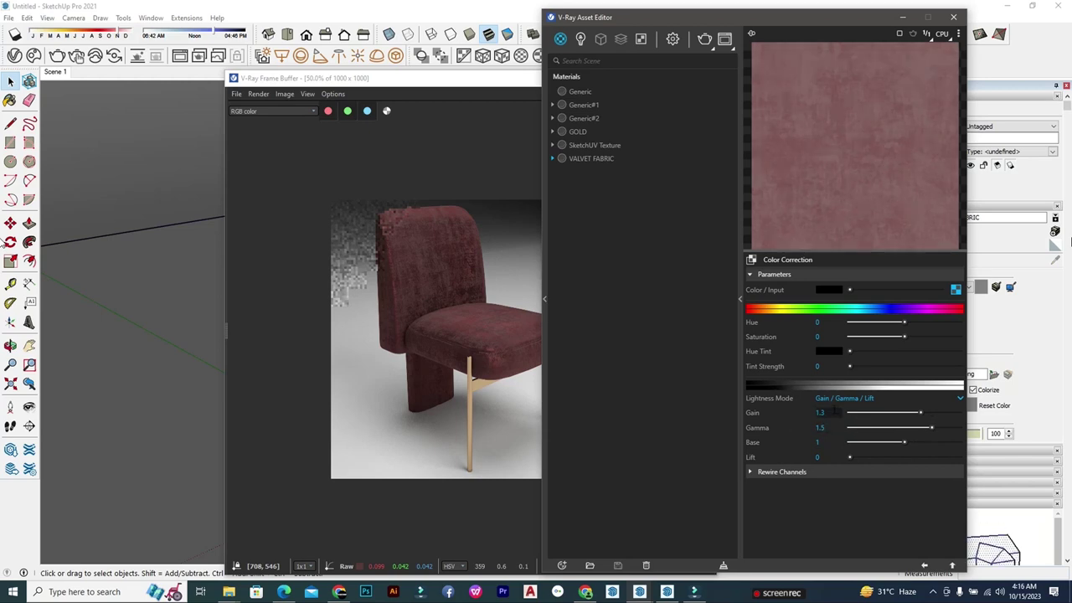
text(1.5)
key(Return)
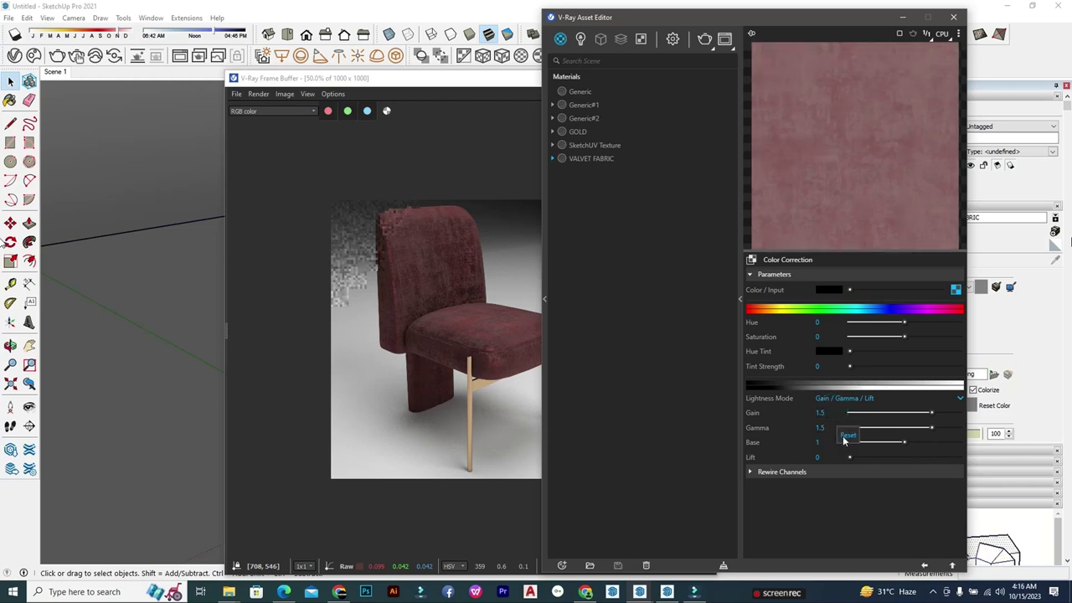
Step: Change the falloff type to Fresnel with View X direction
click(953, 565)
click(874, 320)
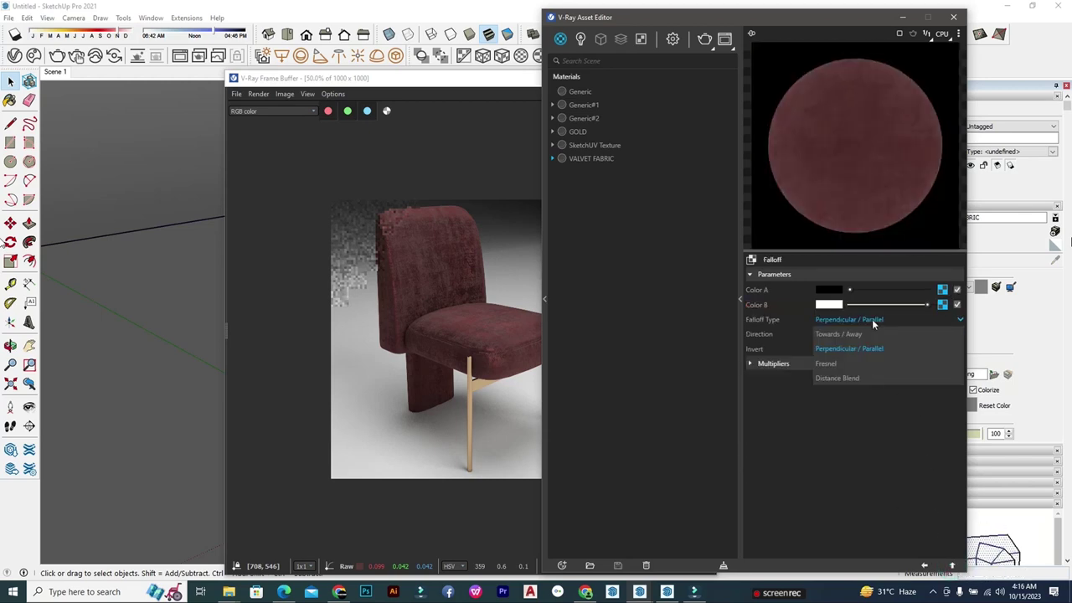
click(871, 361)
click(828, 334)
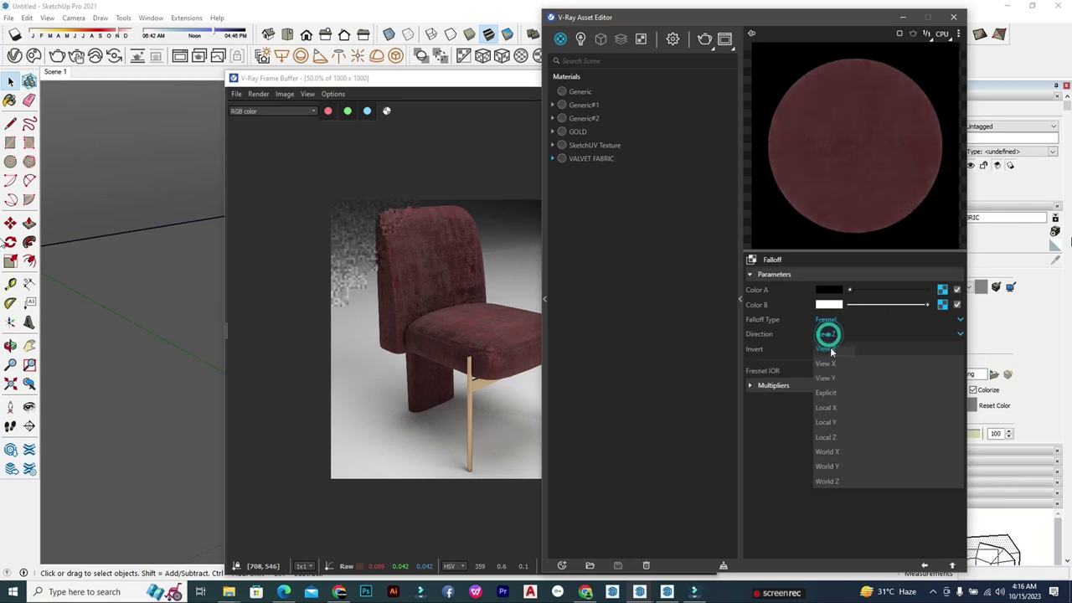
click(827, 364)
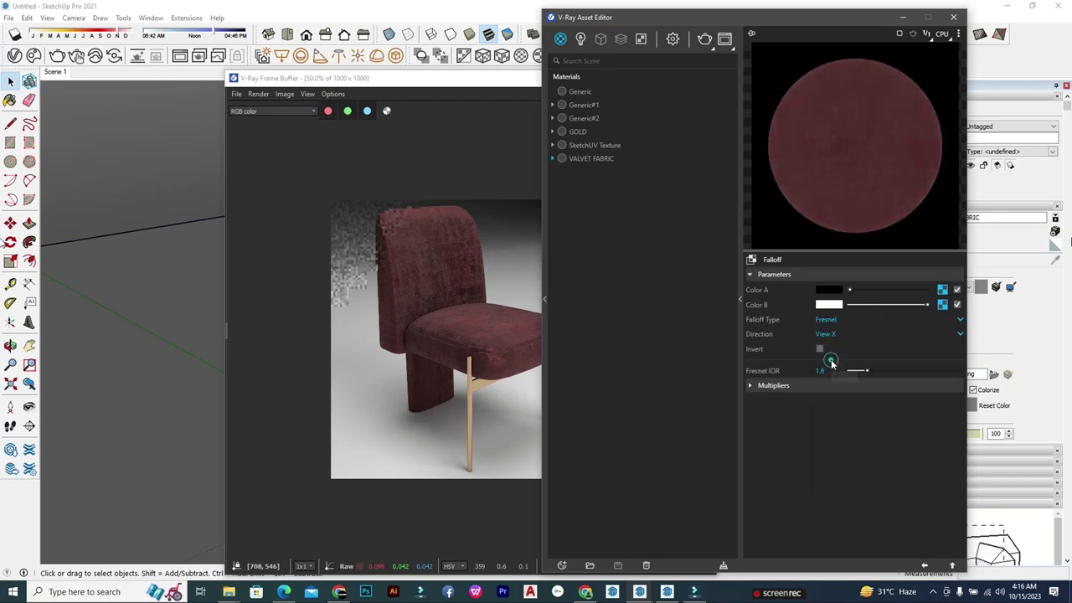
click(953, 566)
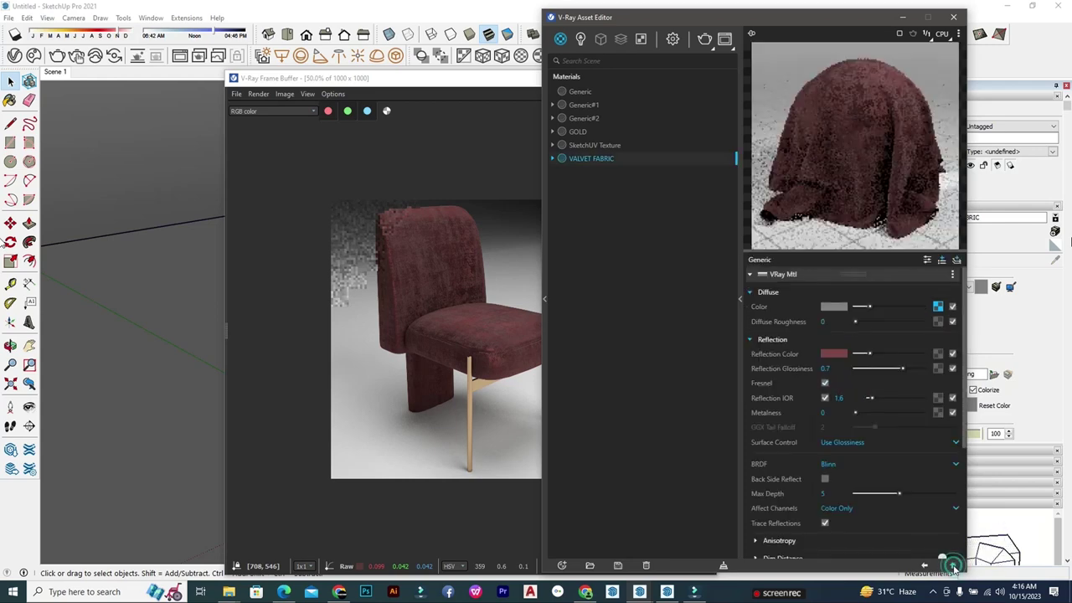
Step: Raise the VALVET FABRIC bump amount to 0.52
click(496, 272)
scroll(860, 518, down, 5)
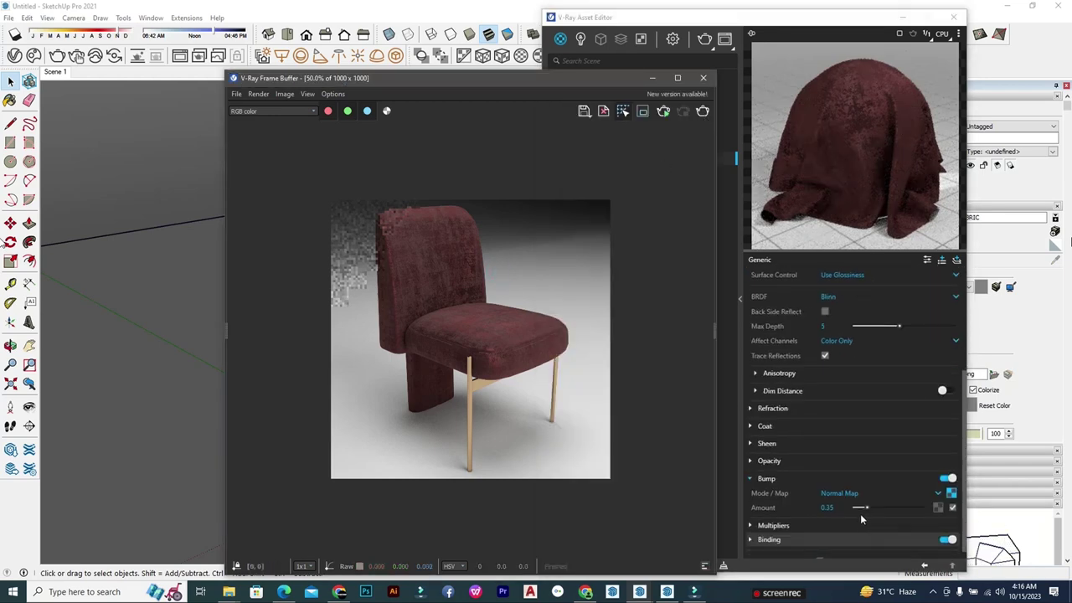
drag(866, 508, 872, 509)
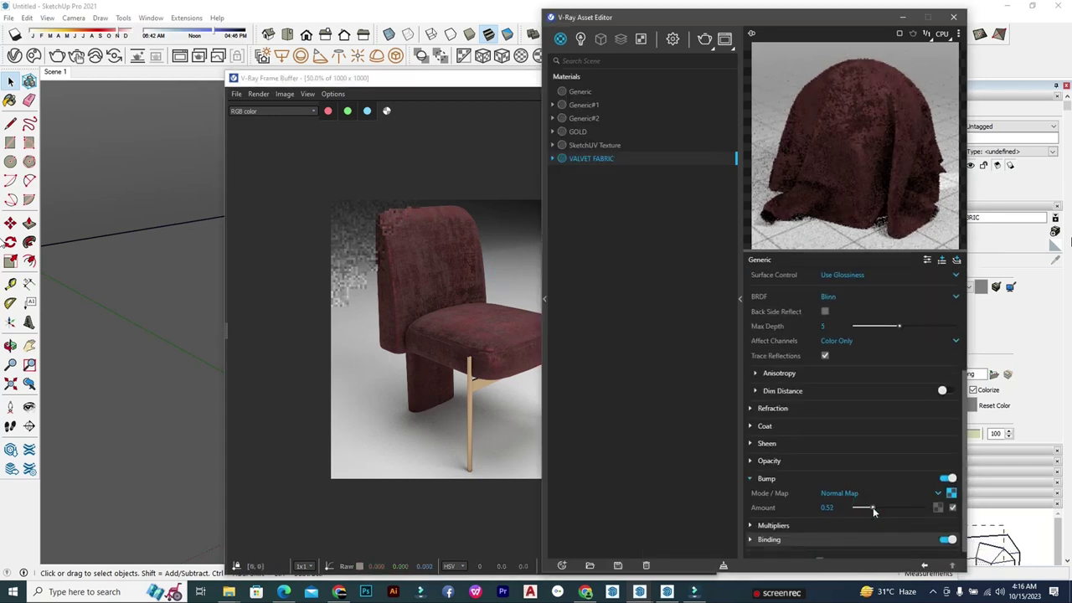
click(503, 295)
Step: Start a new render of the chair with the stronger velvet bump
click(702, 111)
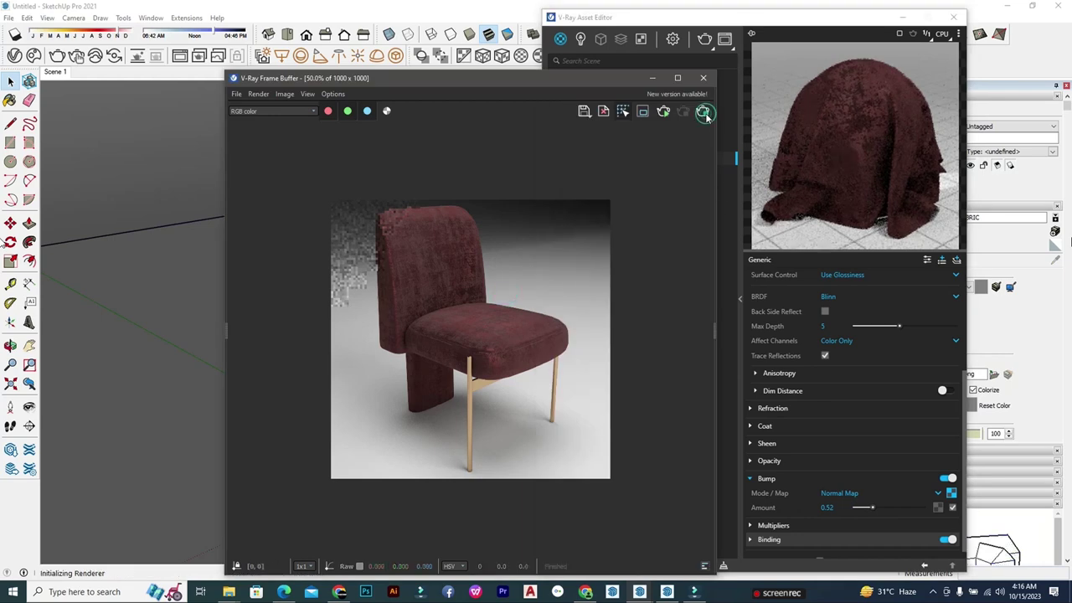
scroll(493, 312, down, 2)
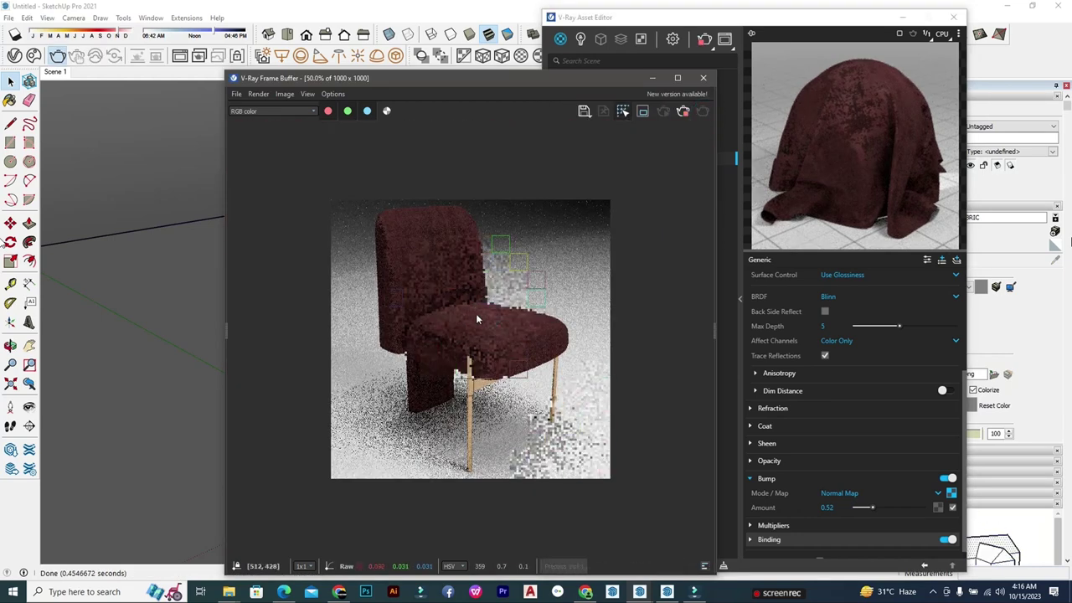
scroll(473, 319, up, 1)
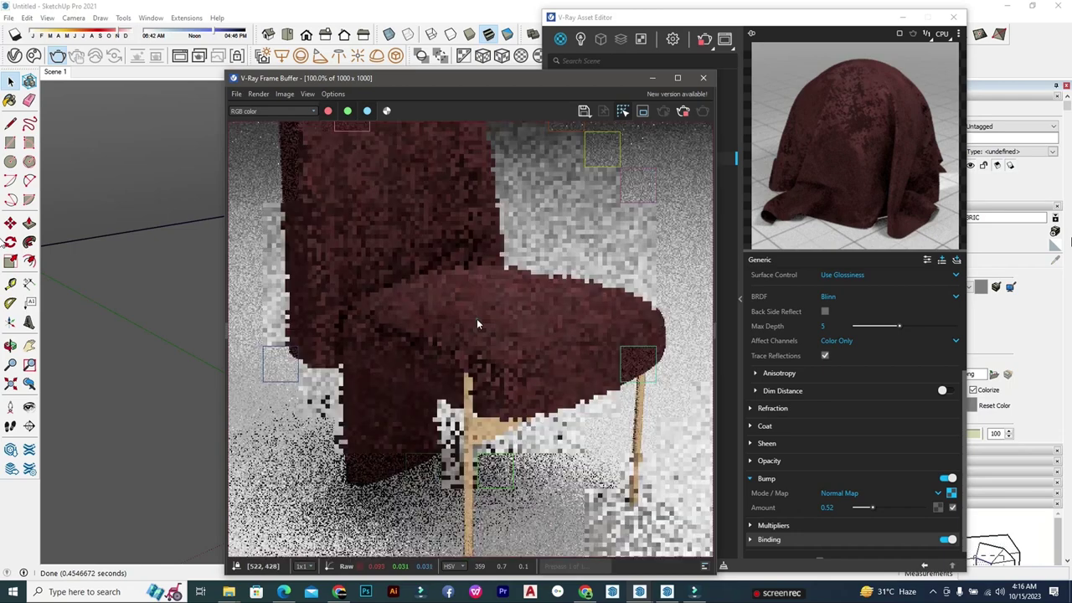
scroll(478, 327, down, 1)
scroll(477, 334, up, 1)
scroll(462, 306, down, 1)
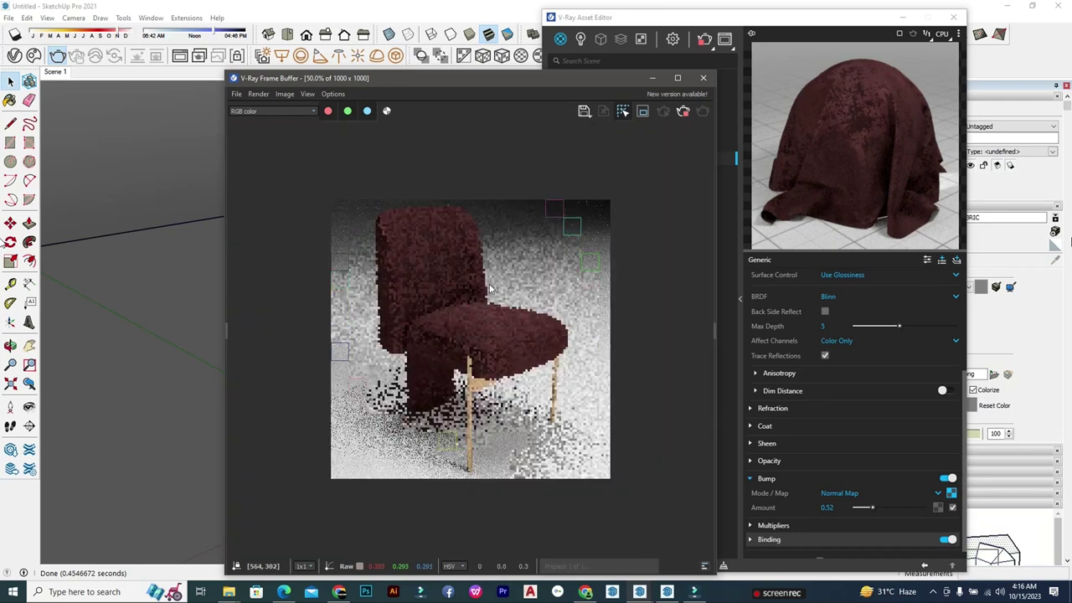
Step: Maximize the Frame Buffer and zoom into the velvet seat
click(678, 78)
scroll(527, 276, up, 1)
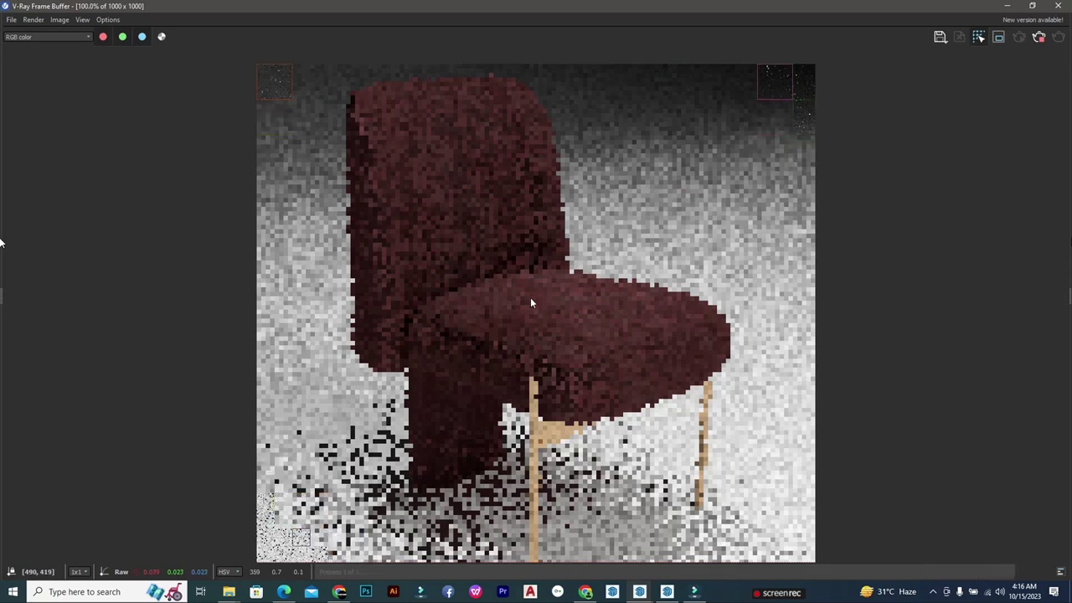
scroll(536, 289, up, 1)
scroll(539, 291, down, 1)
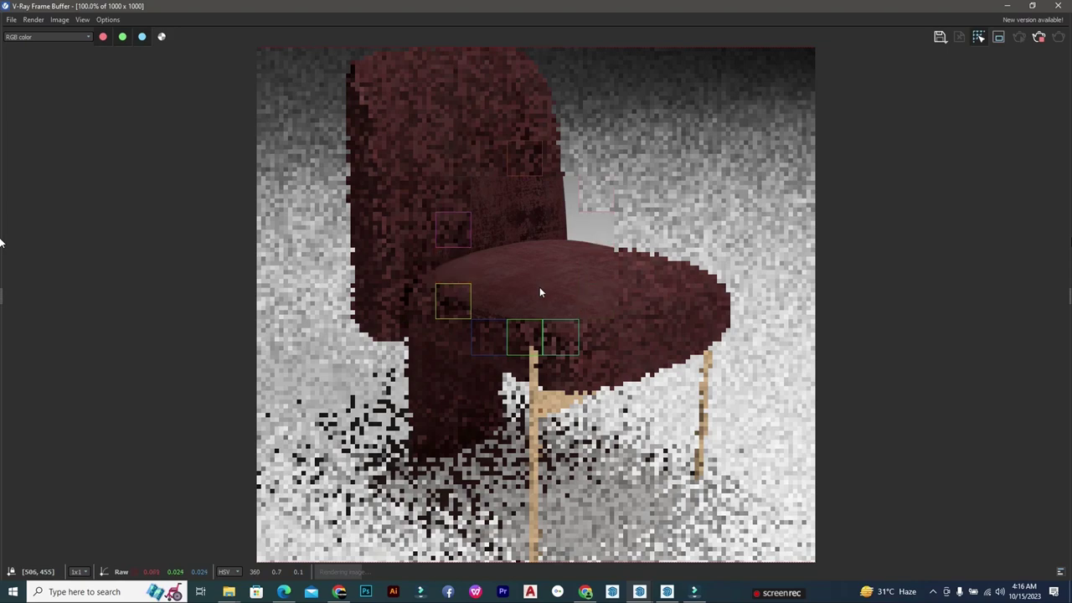
scroll(539, 286, up, 1)
scroll(483, 293, up, 1)
scroll(626, 305, down, 3)
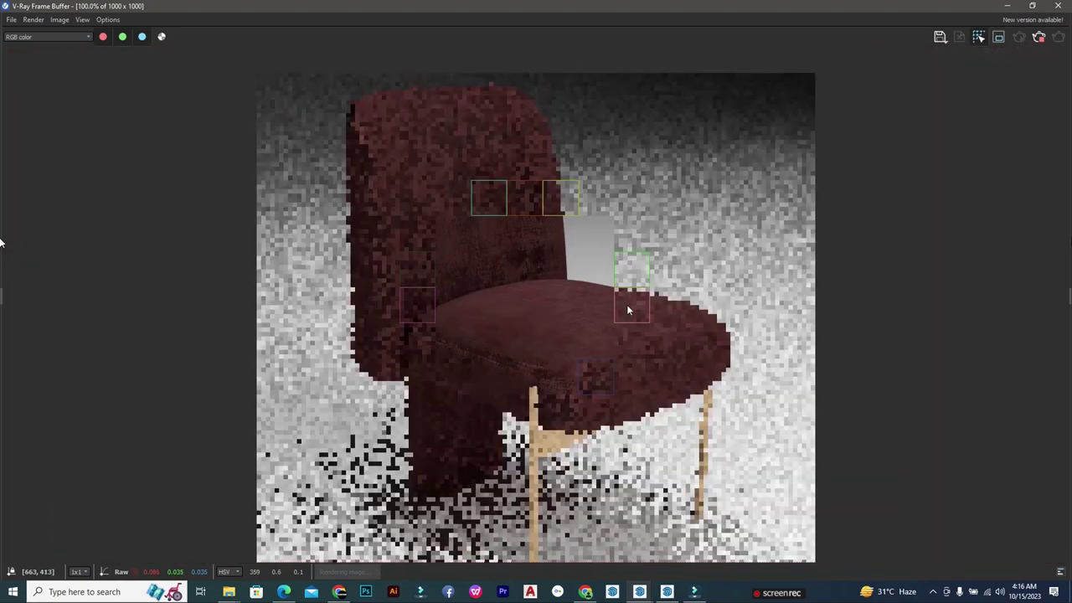
scroll(495, 359, up, 1)
scroll(545, 212, up, 1)
scroll(569, 299, up, 1)
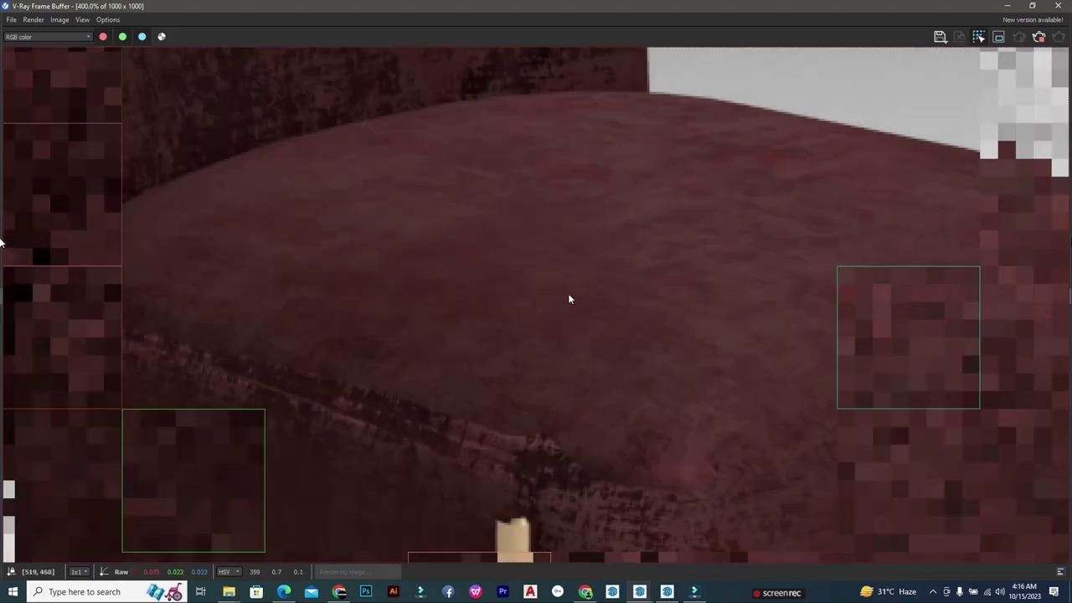
Step: Pan to the seat edge and leg, zooming around to inspect the fabric close up
middle_drag(670, 364, 637, 196)
scroll(353, 284, down, 3)
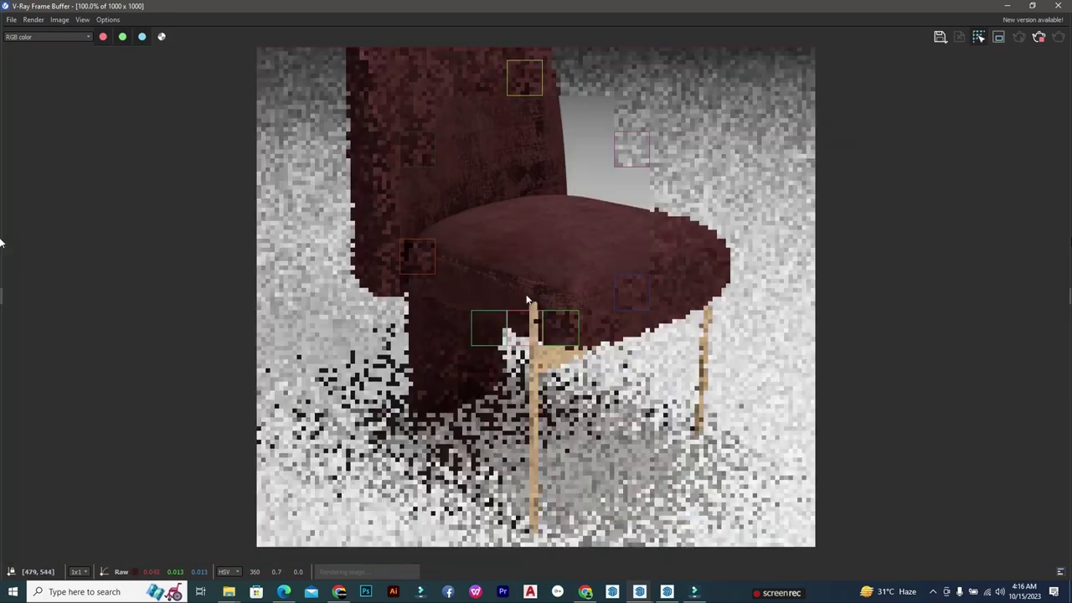
scroll(431, 324, up, 3)
scroll(631, 268, down, 1)
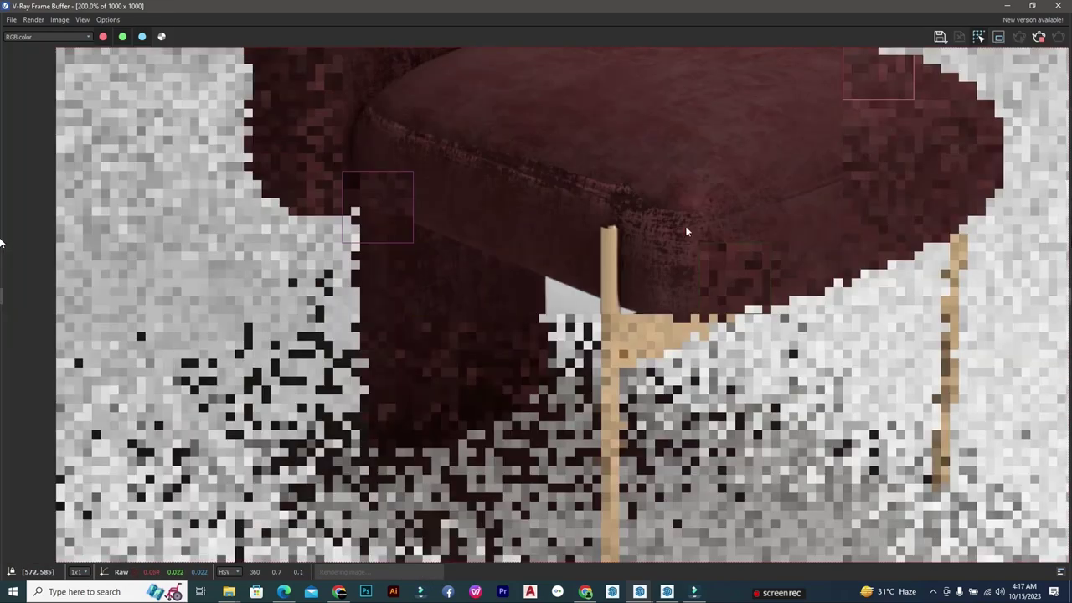
scroll(752, 310, down, 1)
scroll(472, 209, up, 1)
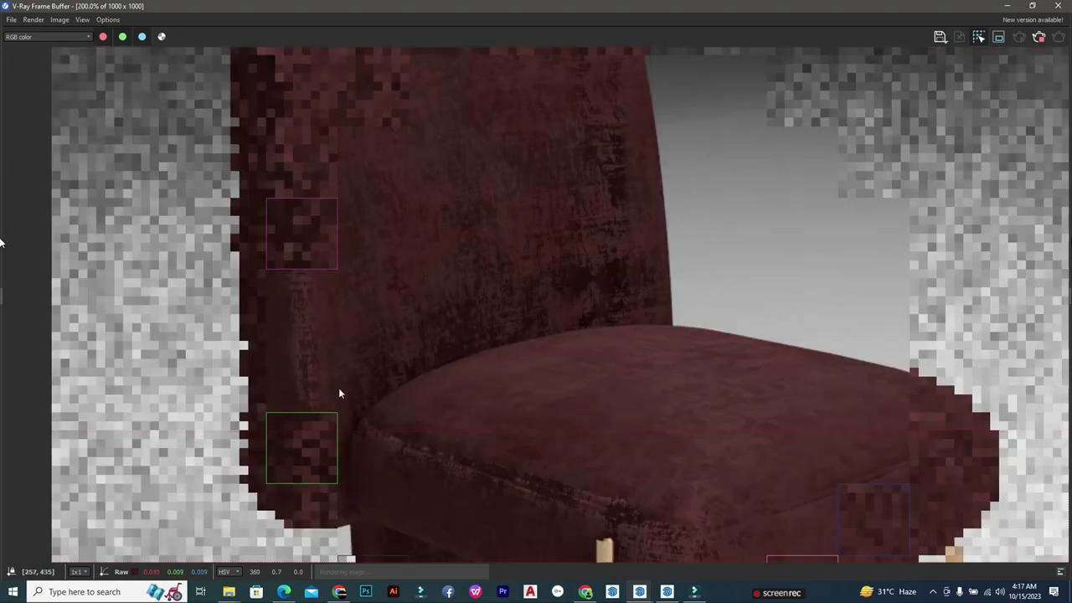
scroll(485, 419, up, 1)
scroll(443, 234, down, 1)
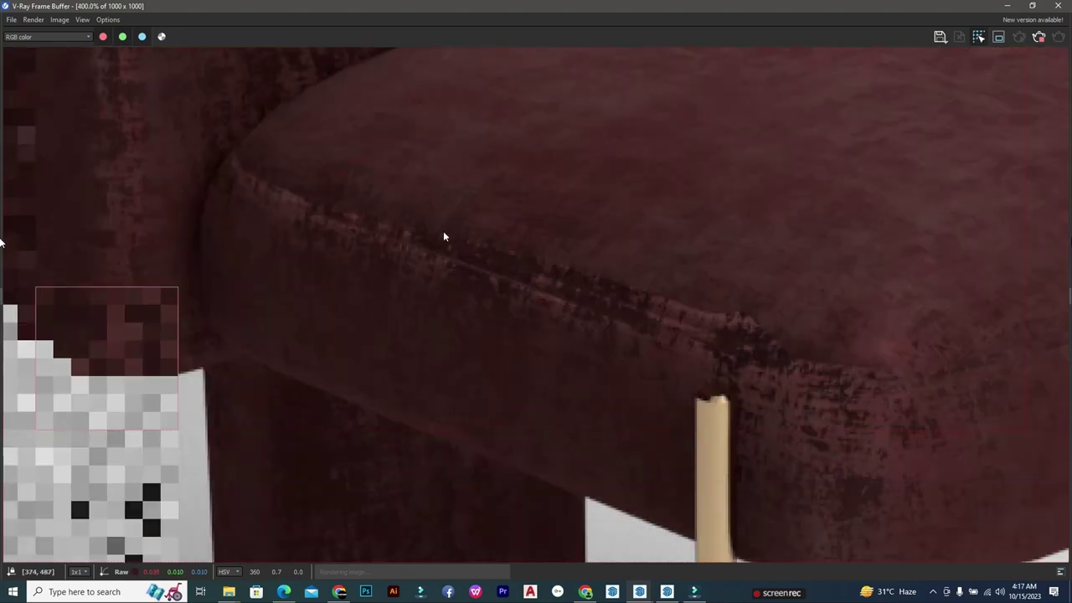
scroll(445, 233, down, 1)
scroll(475, 279, up, 1)
scroll(475, 279, down, 1)
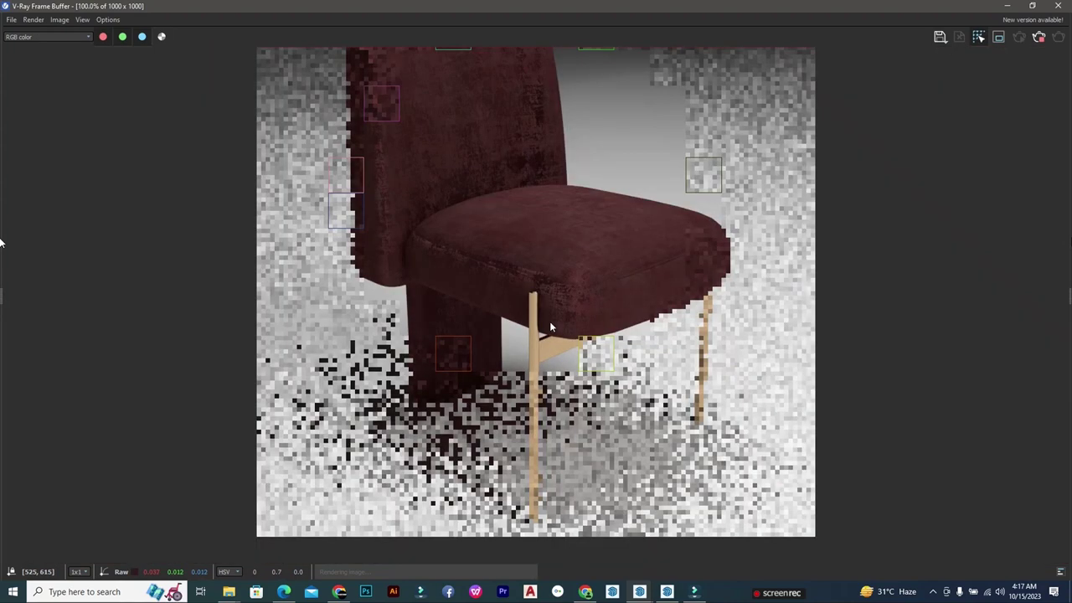
scroll(510, 248, up, 1)
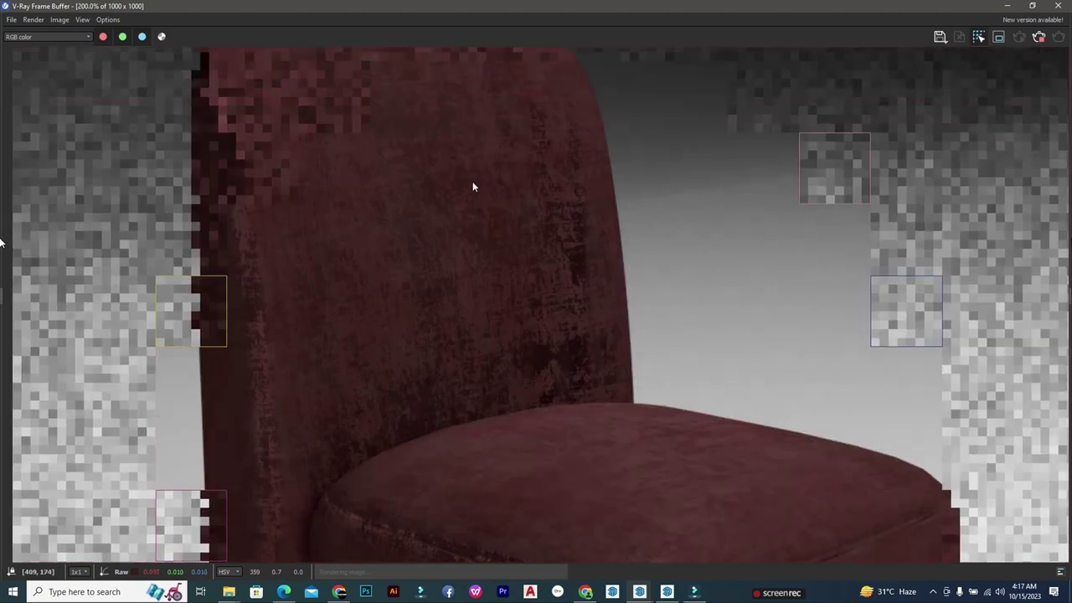
scroll(533, 142, up, 1)
scroll(533, 147, down, 1)
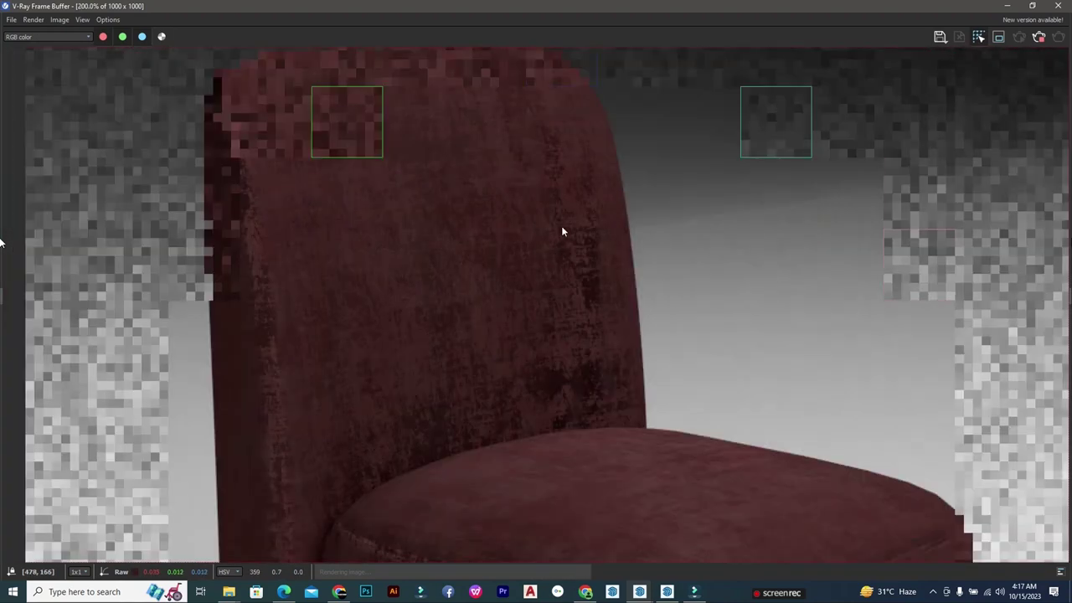
scroll(411, 203, down, 1)
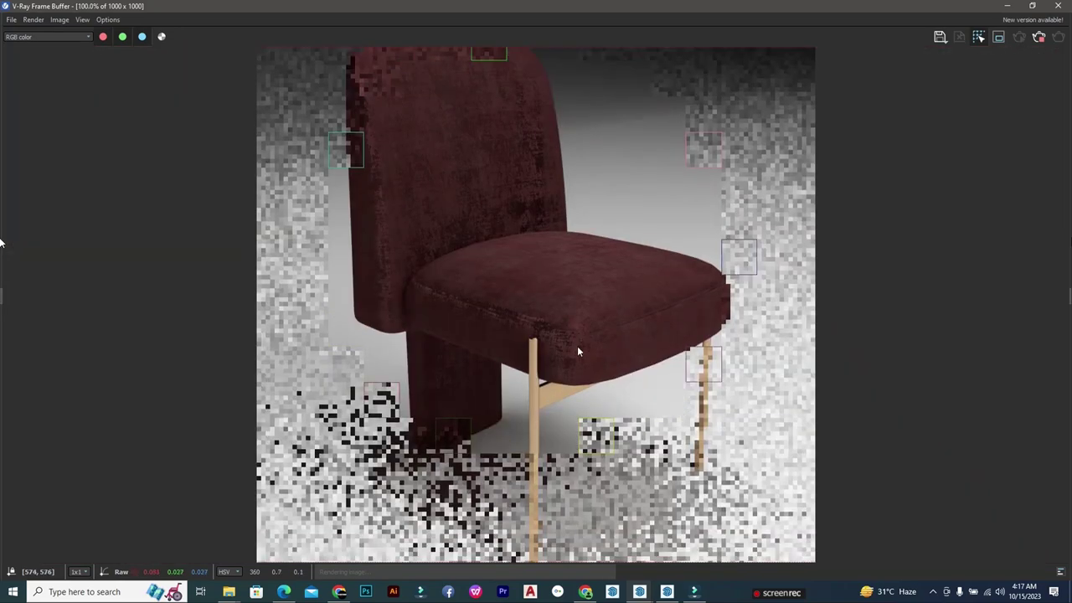
scroll(499, 234, up, 1)
scroll(515, 142, up, 1)
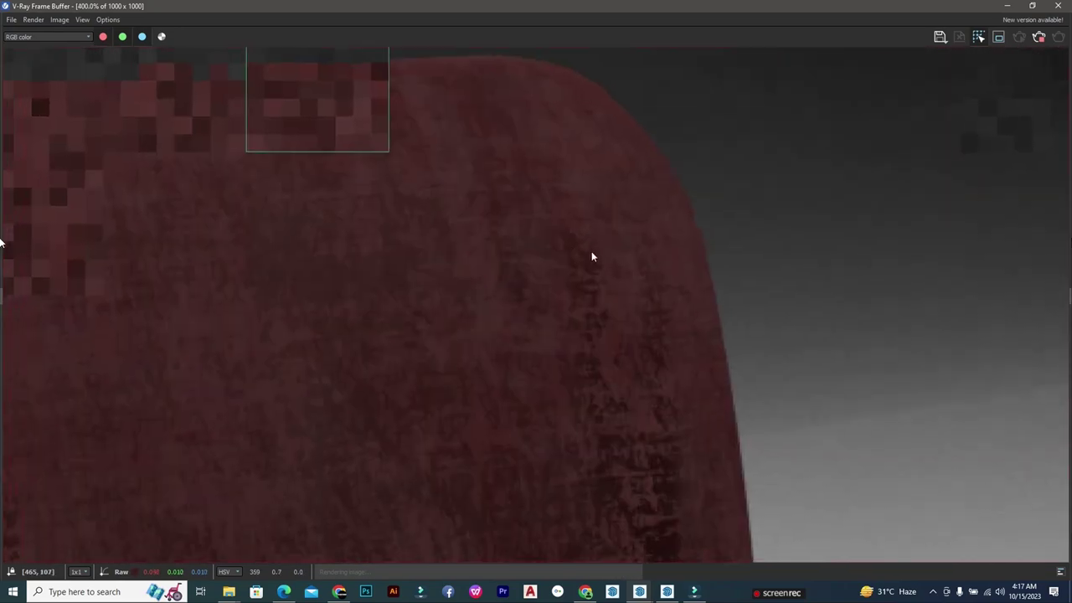
scroll(595, 256, down, 1)
scroll(586, 305, down, 1)
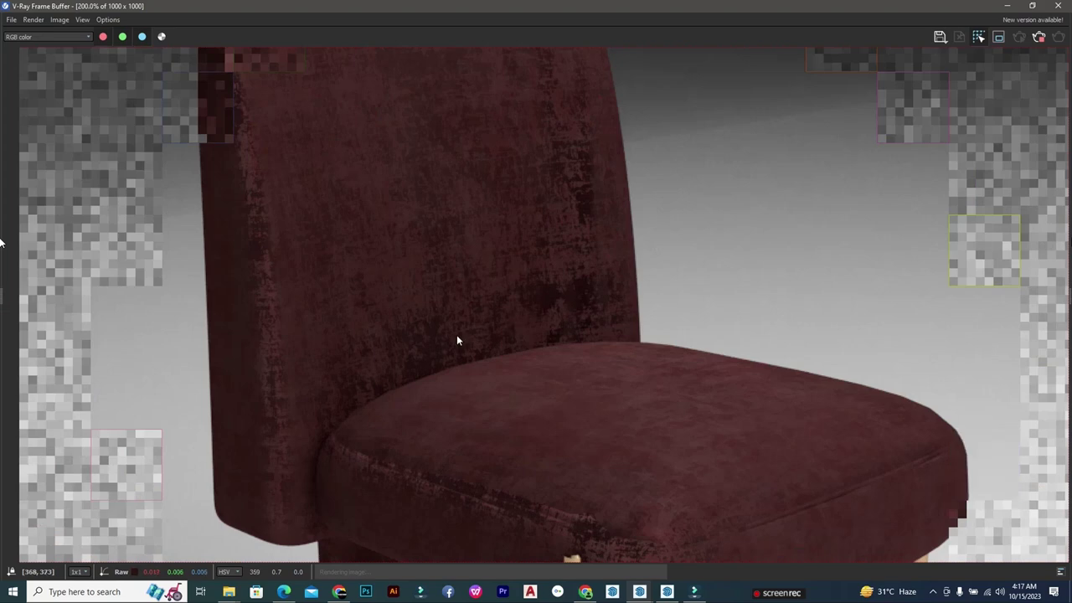
scroll(458, 338, down, 2)
scroll(564, 343, down, 1)
scroll(550, 317, up, 2)
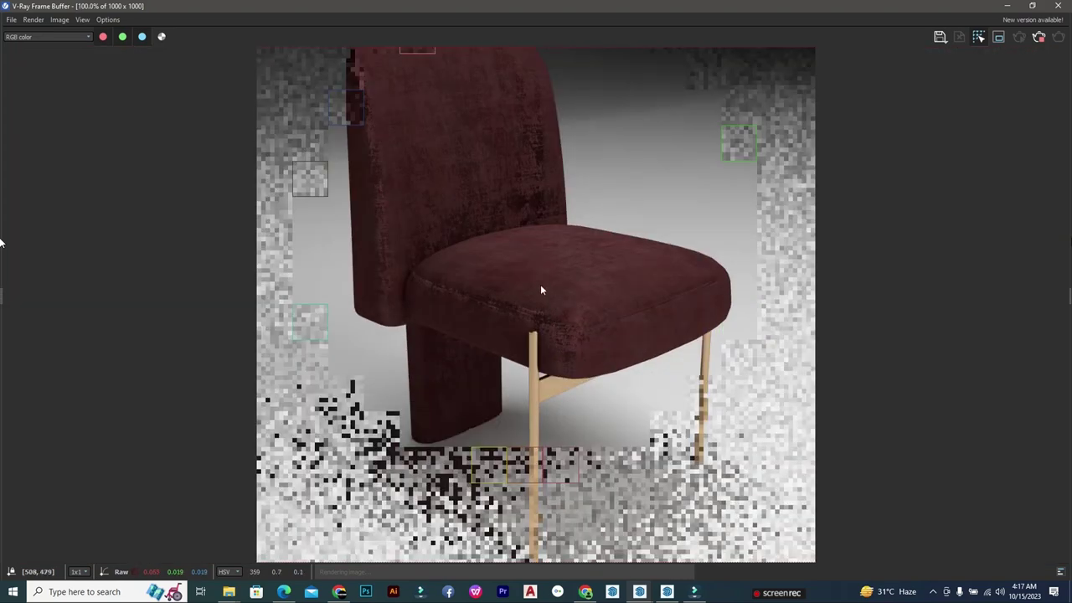
scroll(540, 290, up, 1)
scroll(547, 277, up, 1)
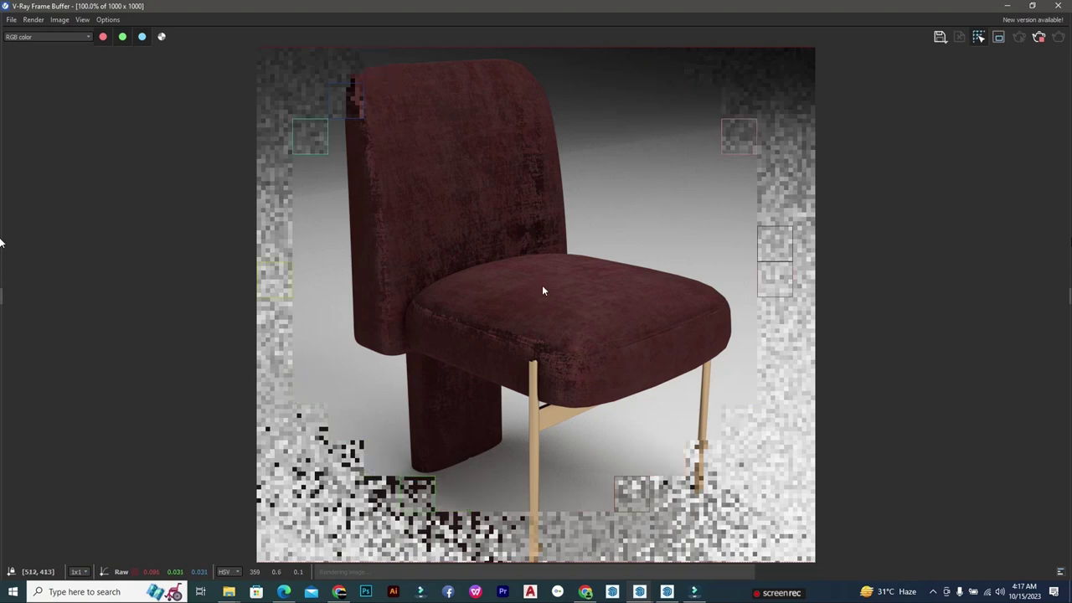
scroll(572, 294, down, 1)
scroll(556, 268, up, 1)
scroll(556, 268, down, 1)
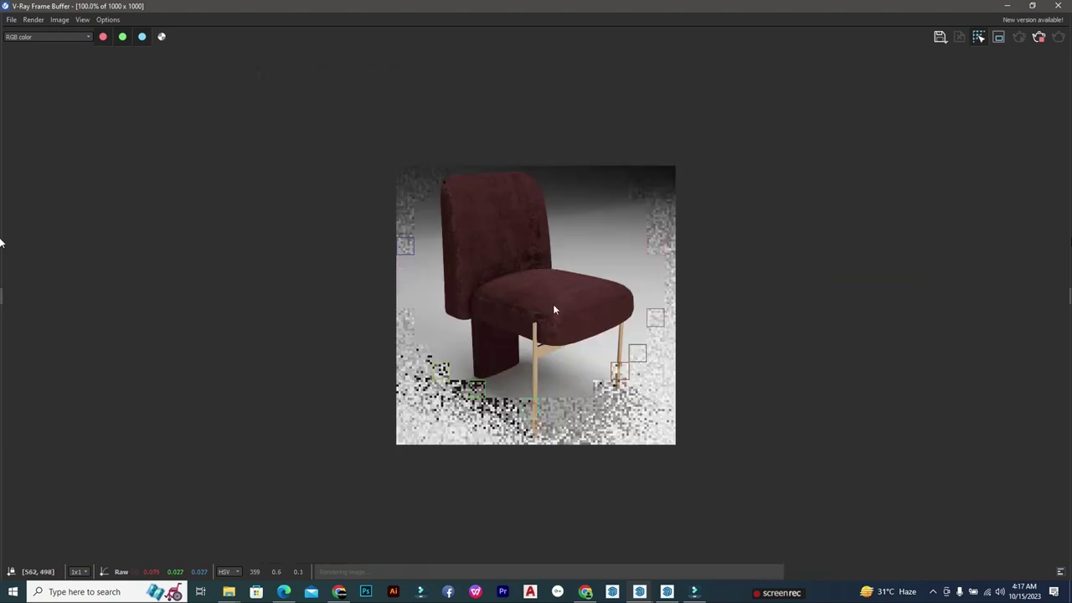
scroll(562, 303, down, 1)
Step: Set the fabric's falloff map to Perpendicular / Parallel type with View Z direction
click(1007, 6)
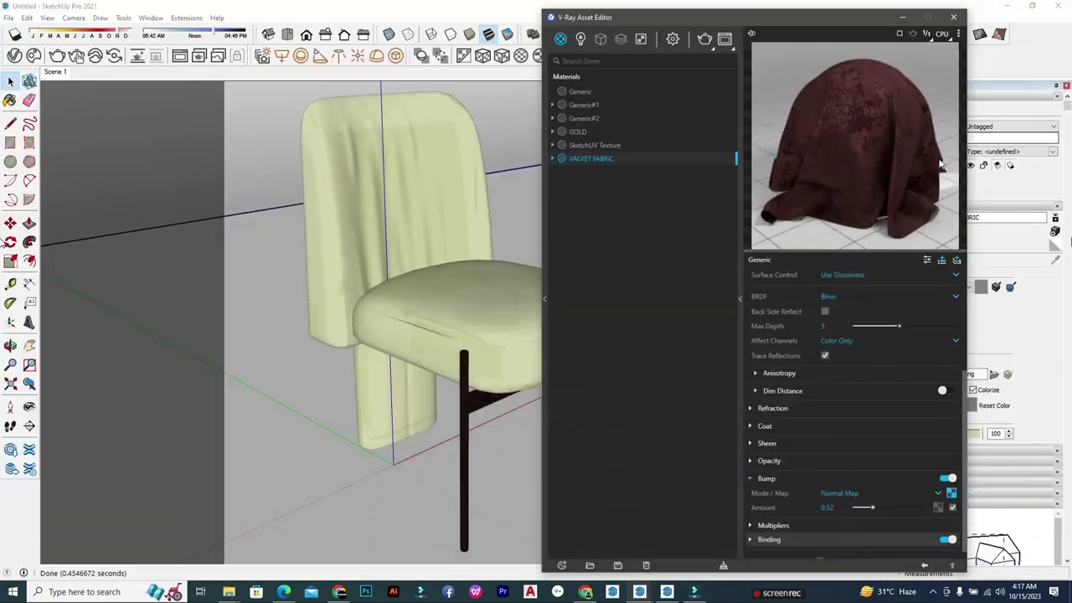
click(937, 355)
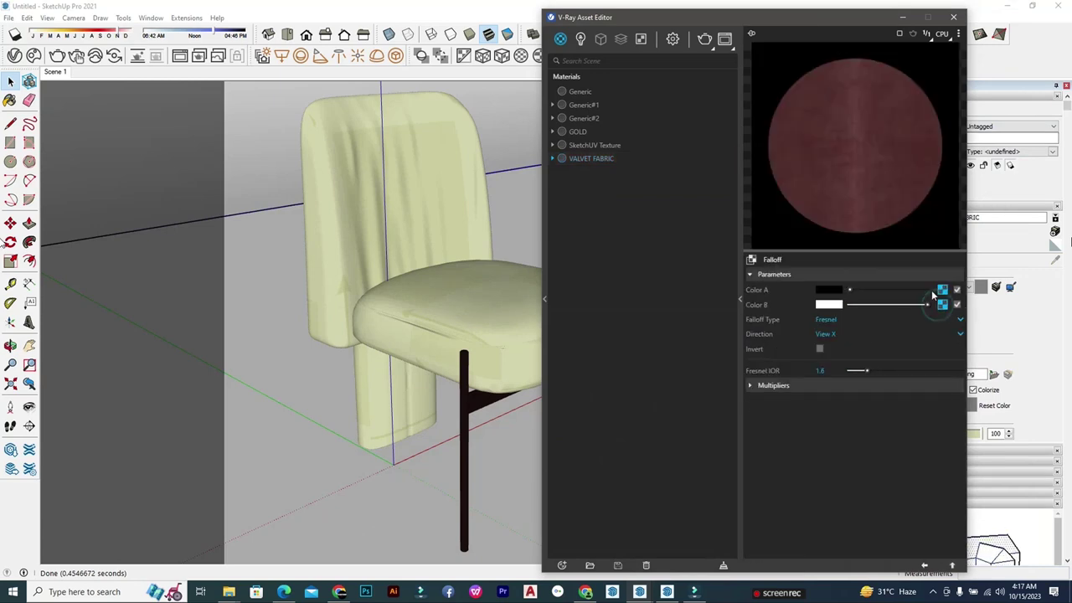
click(827, 325)
click(831, 348)
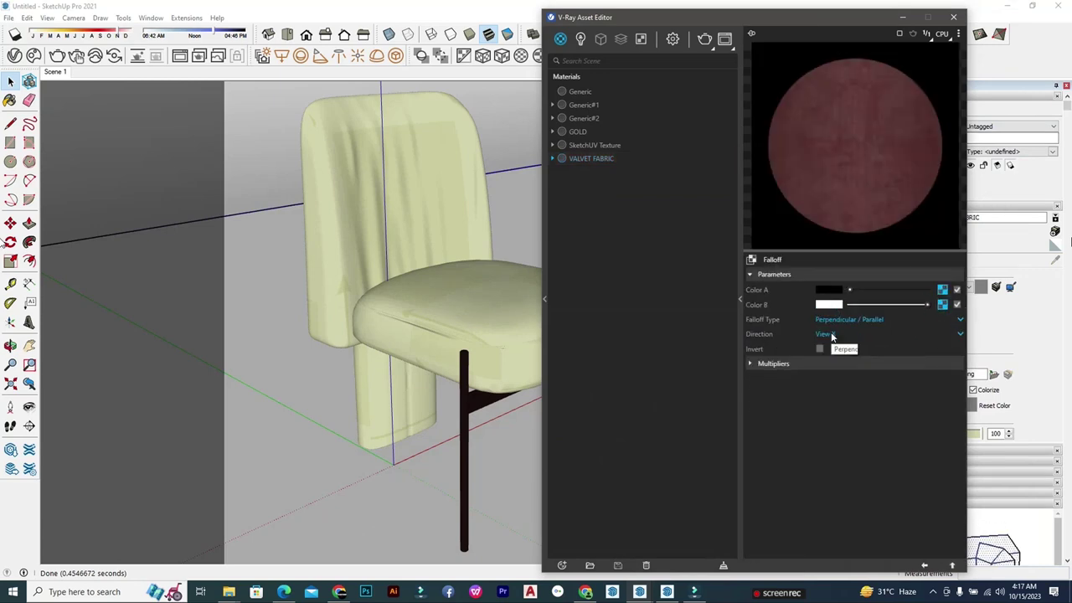
click(829, 334)
click(832, 349)
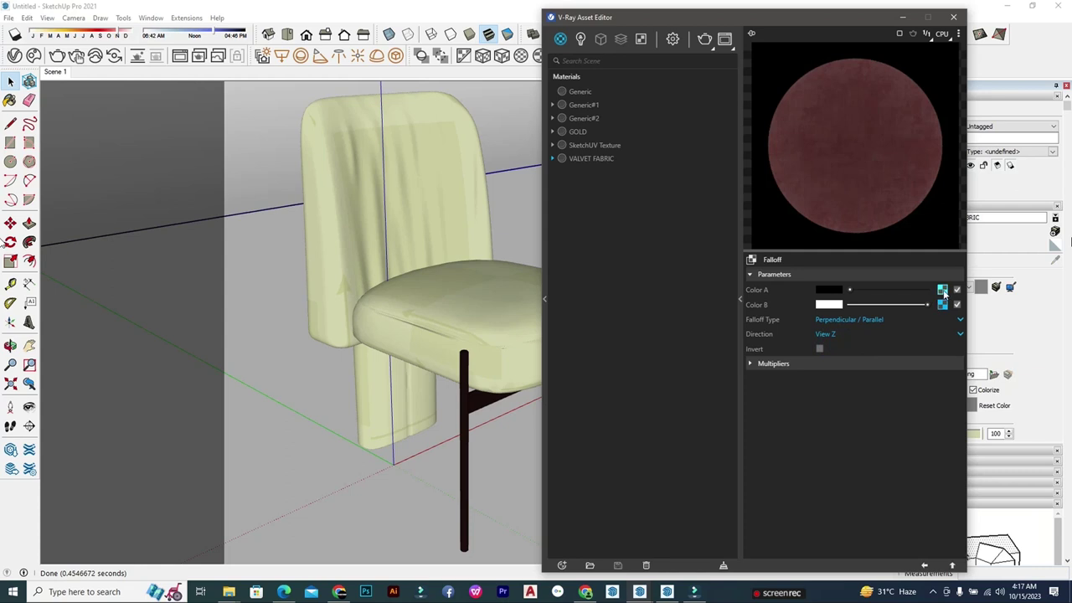
Step: In the nested Mix (Value) map, set the bottom colour's hue to 0.5, making it teal
click(943, 290)
click(943, 289)
click(835, 307)
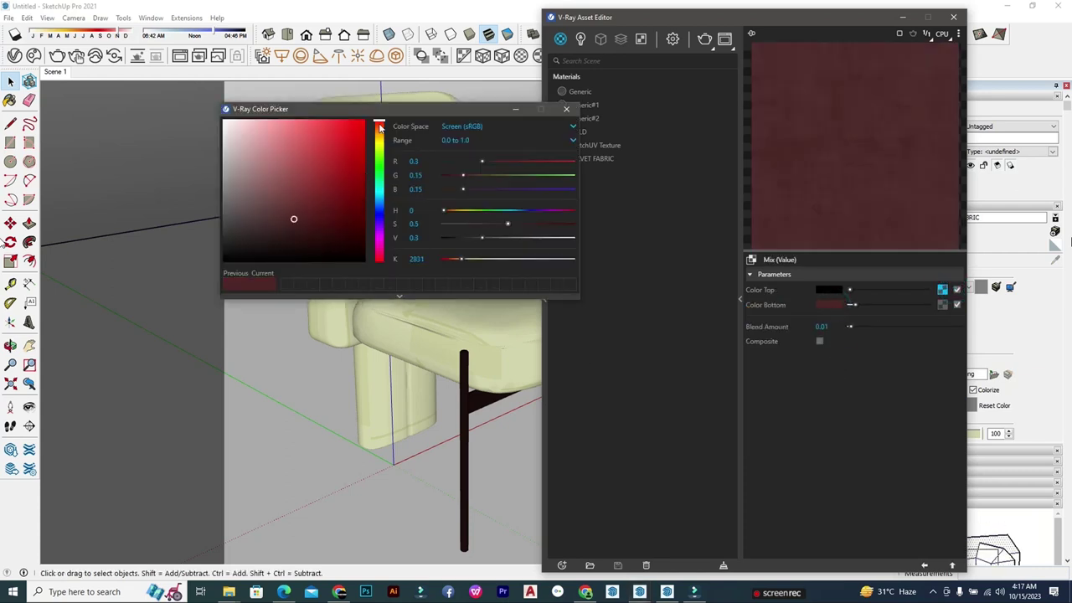
drag(379, 125, 381, 202)
double_click(417, 210)
text(0.5)
key(Return)
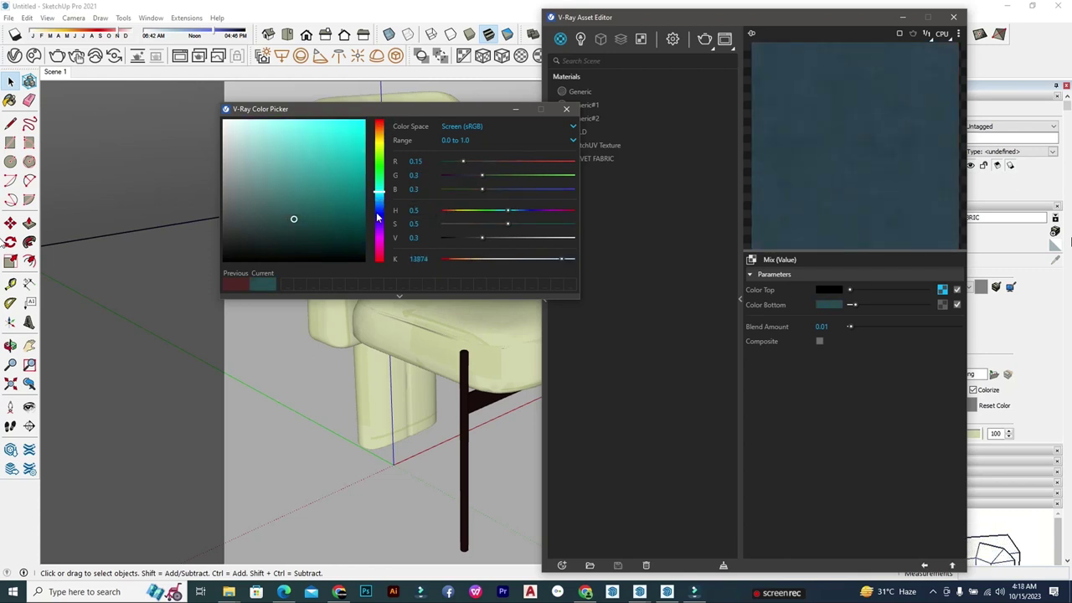
click(566, 110)
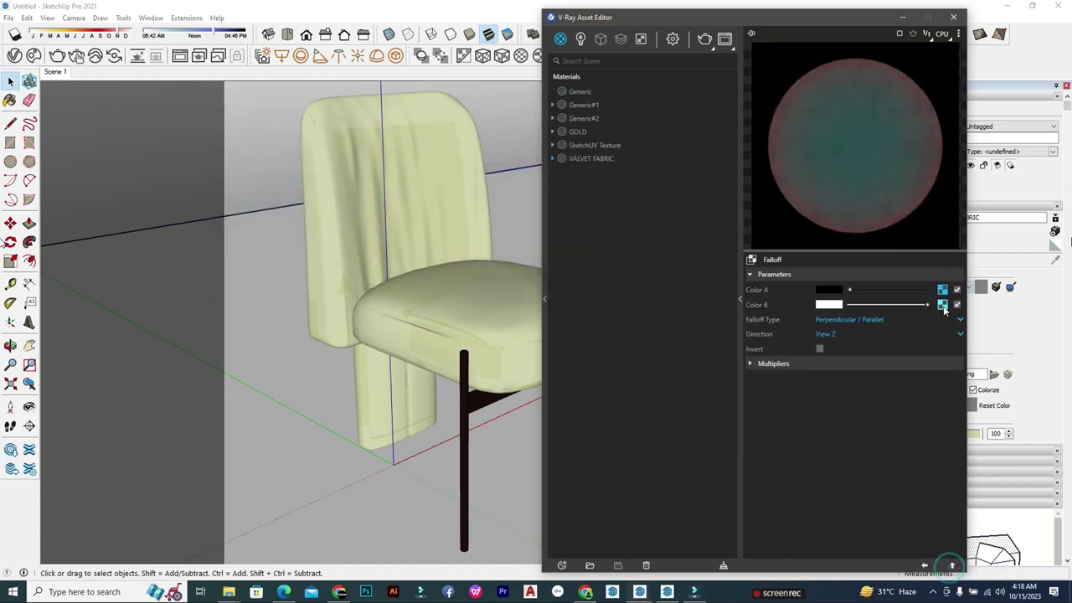
Step: Re-apply hue 0.5 to the Mix bottom colour and return to the material settings
click(829, 305)
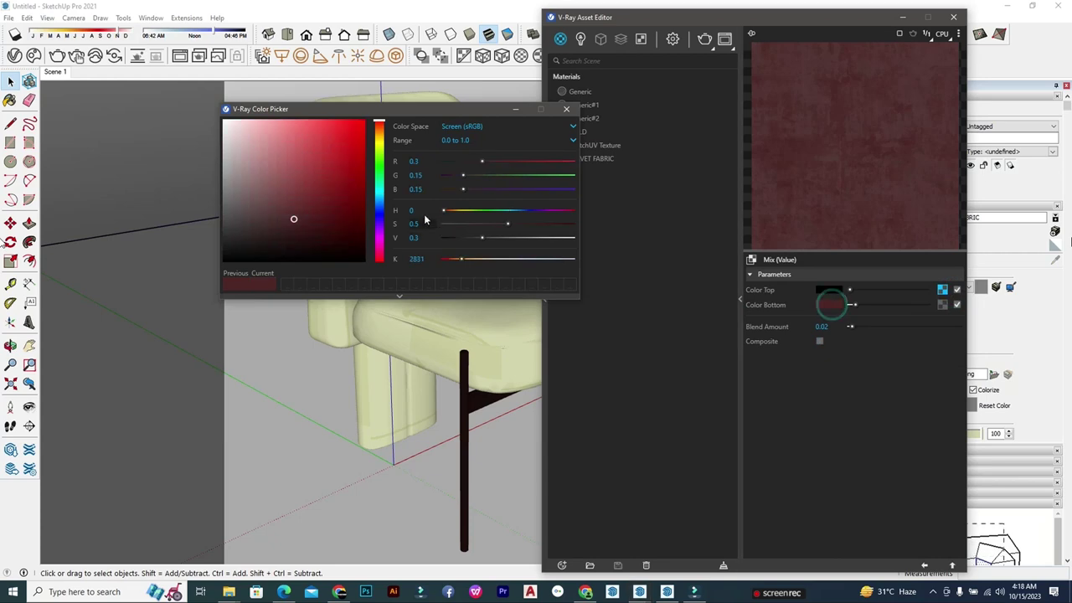
text(0.5)
key(Return)
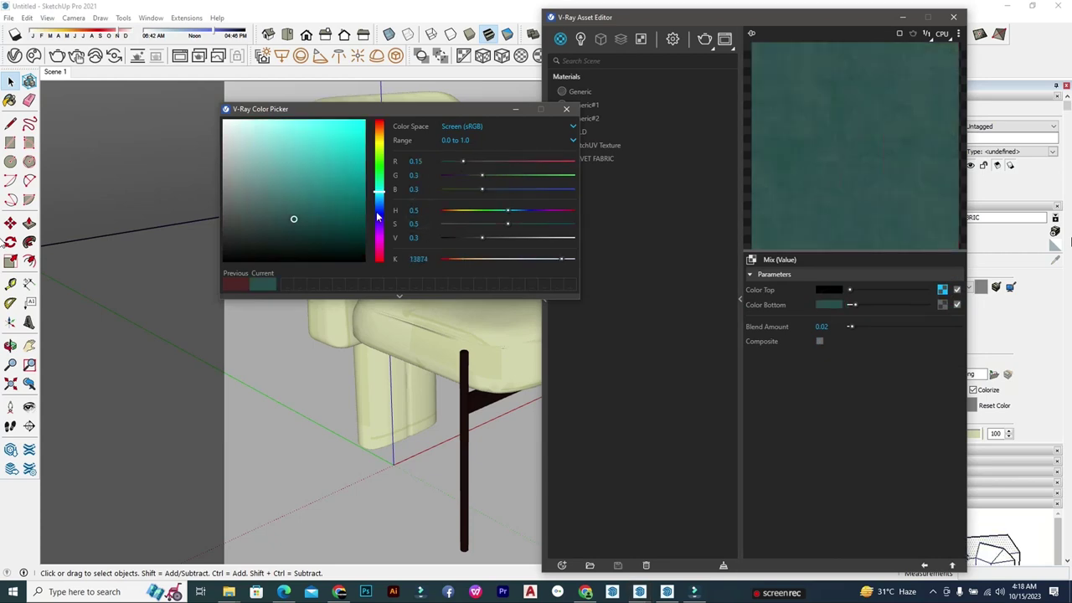
click(569, 110)
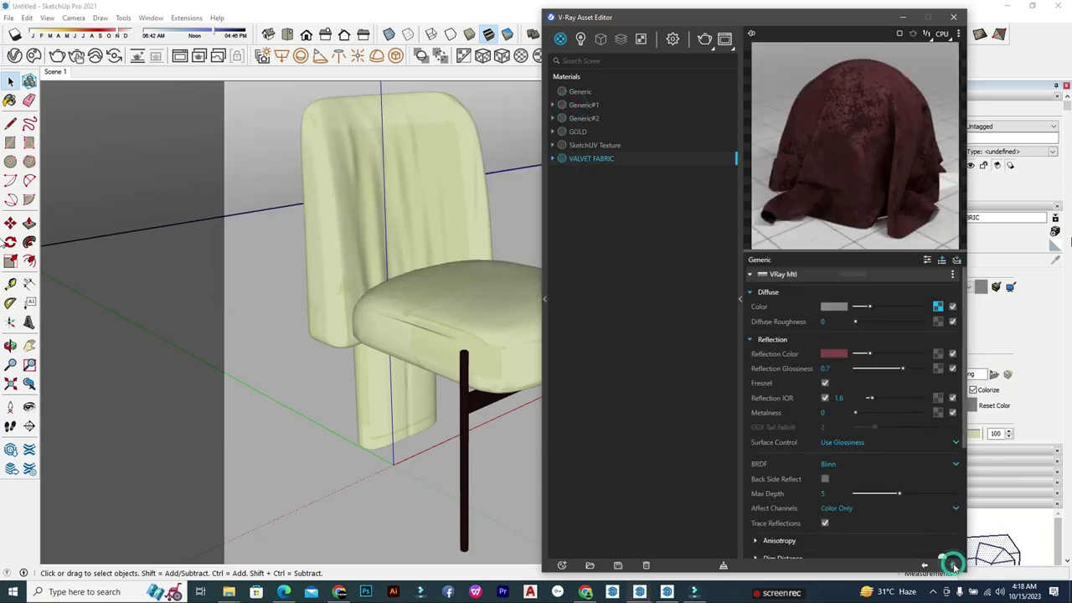
Step: Set the velvet fabric's reflection colour hue to 0.5 so it is teal
click(833, 354)
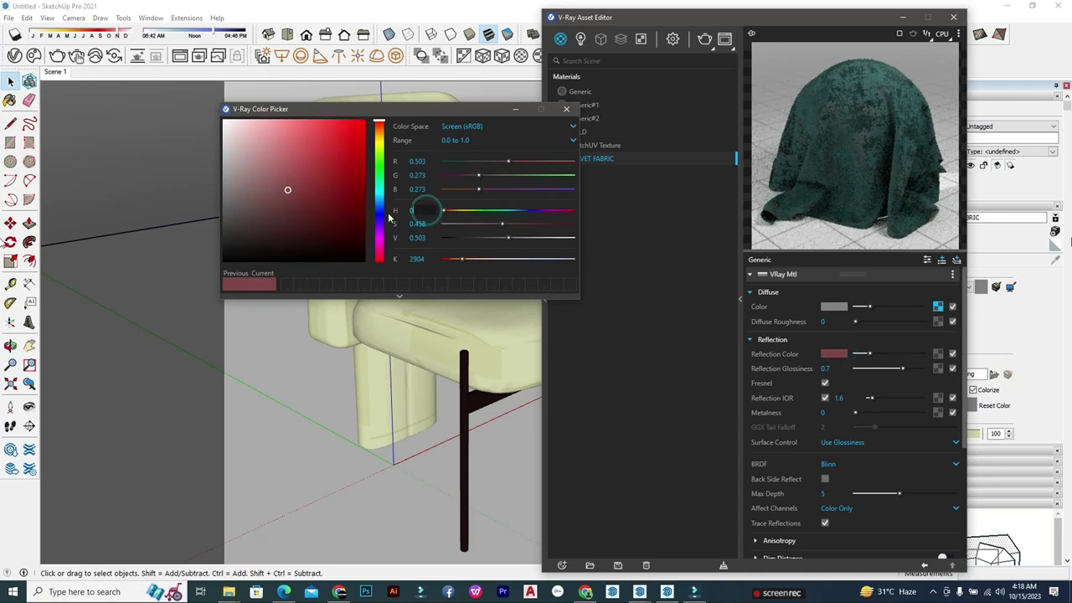
text(0.5)
key(Return)
click(566, 109)
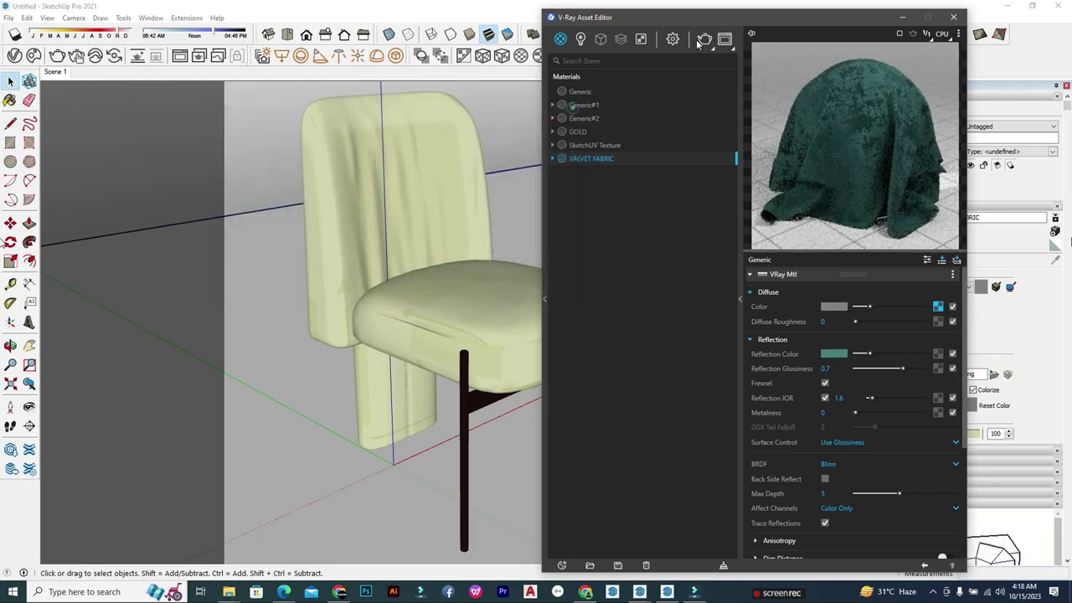
Step: Orbit the chair to a new angle and start a V-Ray render
mouse_move(526, 248)
middle_down()
mouse_move(399, 288)
mouse_move(426, 235)
middle_up()
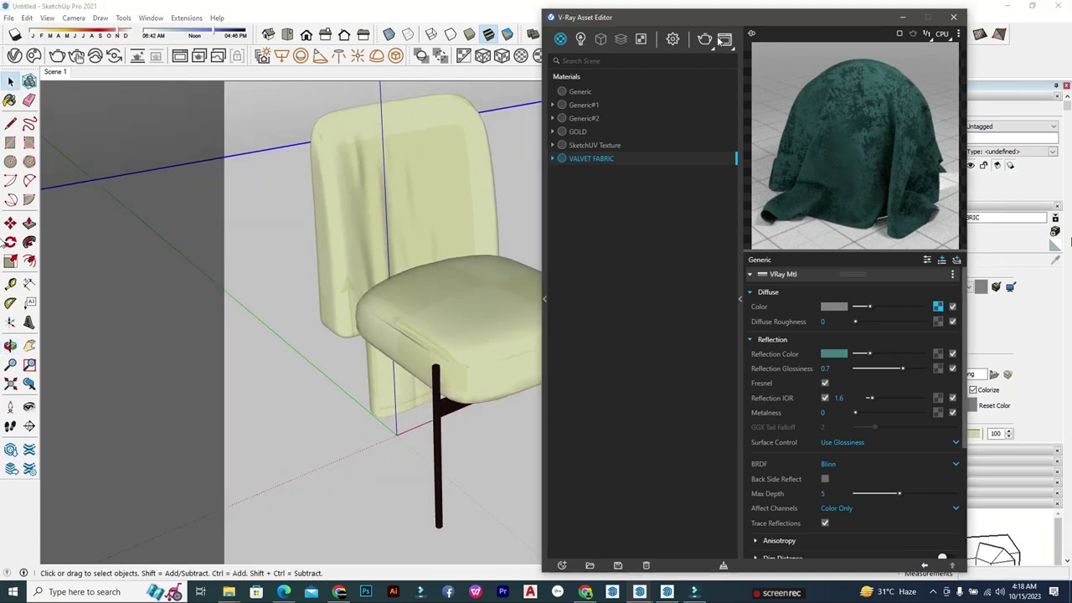
click(170, 65)
click(703, 111)
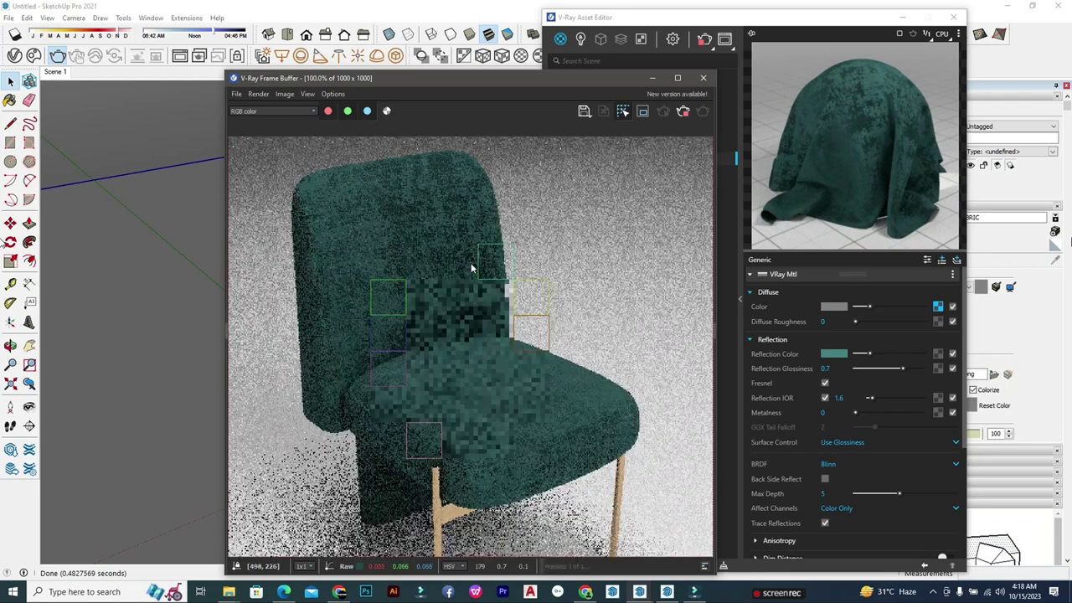
Step: Zoom in and out on the progressing teal velvet chair render, then enlarge the frame buffer window
scroll(458, 290, up, 1)
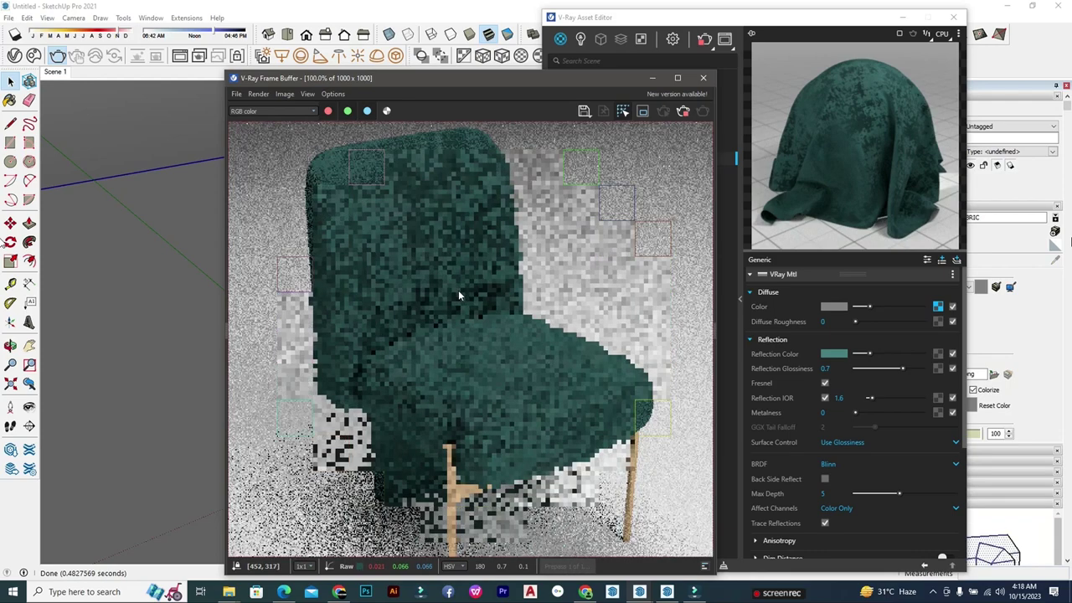
scroll(458, 290, down, 1)
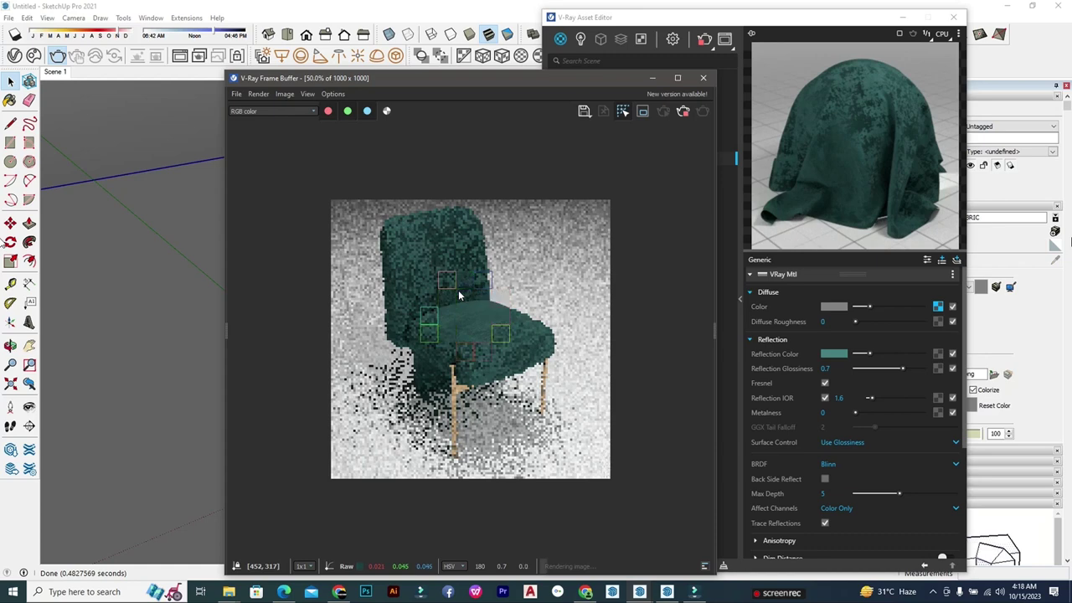
scroll(486, 335, up, 2)
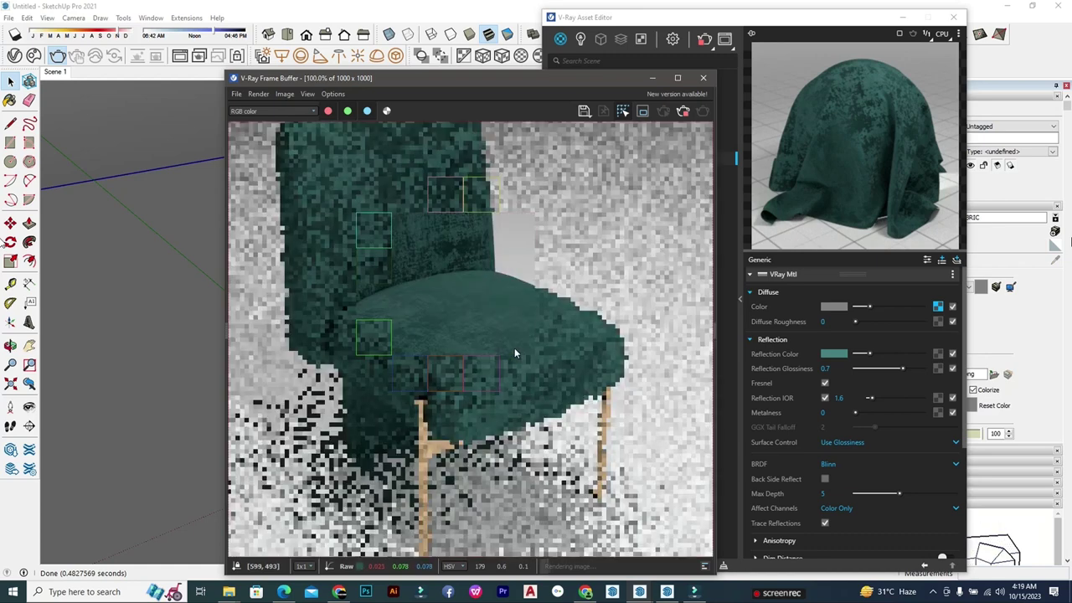
scroll(489, 363, up, 2)
scroll(515, 365, down, 2)
scroll(525, 304, down, 2)
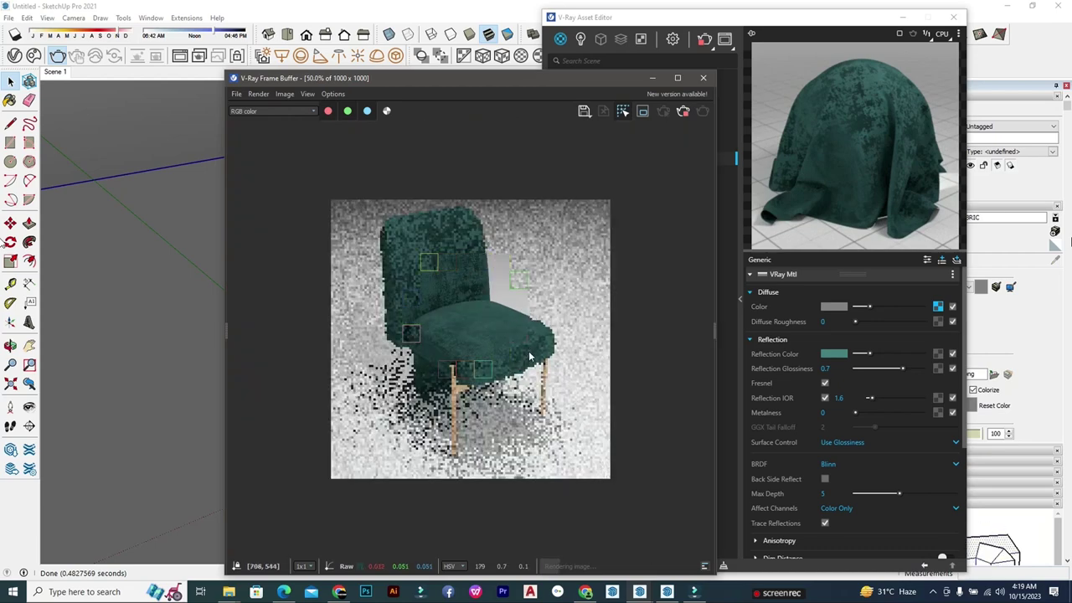
scroll(472, 313, up, 2)
scroll(474, 321, down, 1)
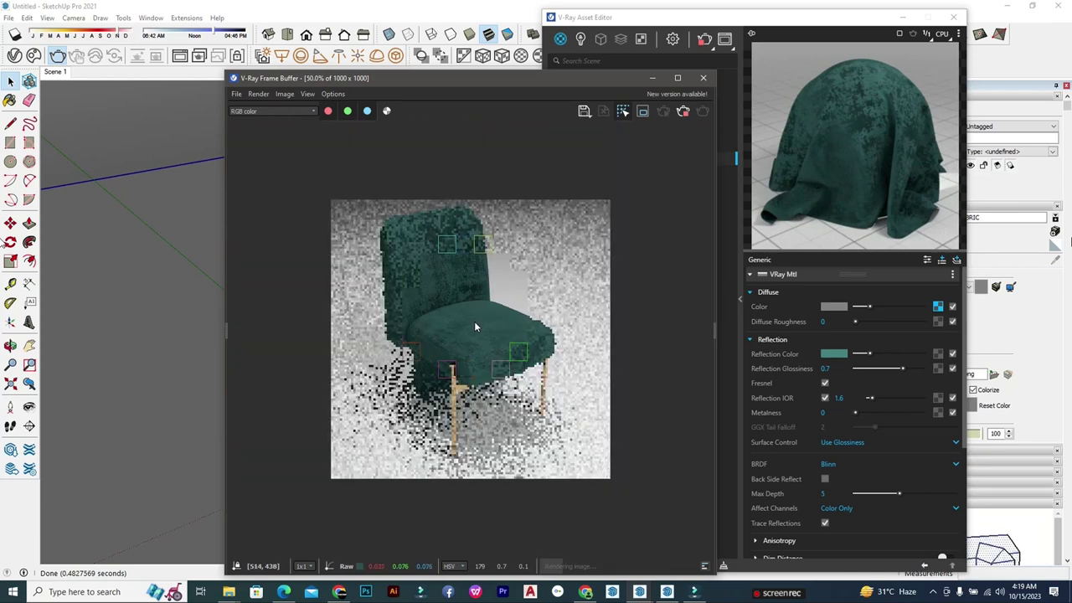
scroll(468, 317, up, 1)
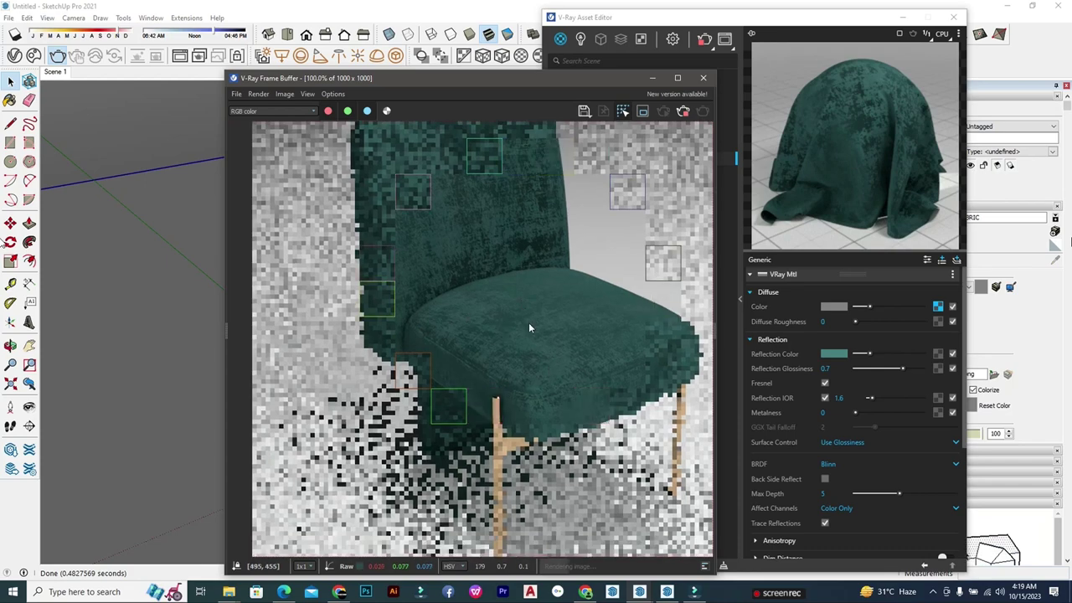
scroll(491, 295, down, 1)
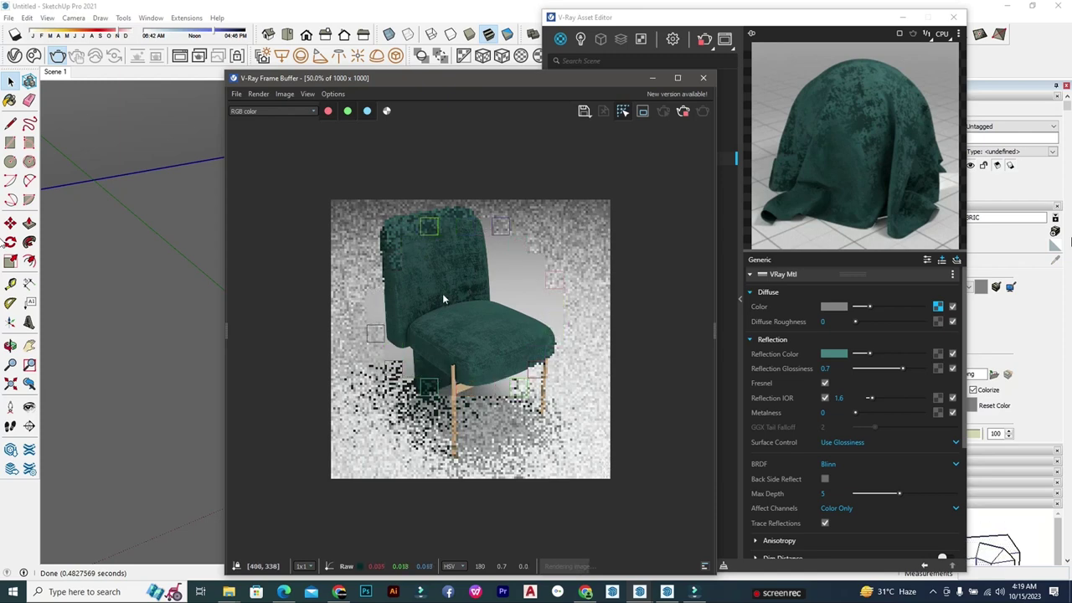
click(678, 77)
Step: Maximize the V-Ray Frame Buffer and zoom in and out on the rendering chair
double_click(522, 261)
scroll(544, 251, up, 1)
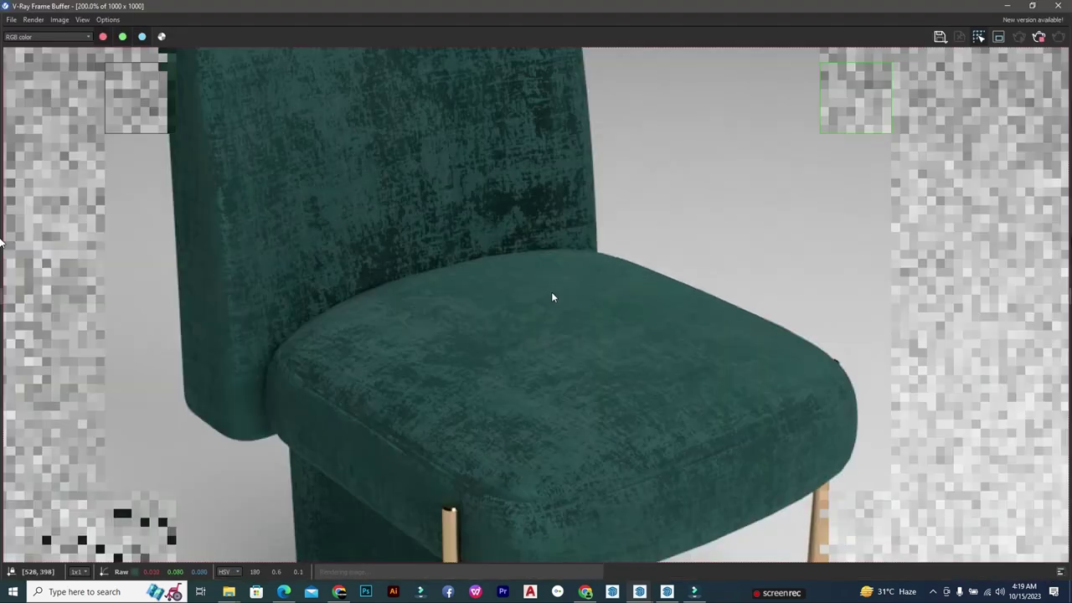
scroll(554, 298, down, 1)
scroll(513, 222, up, 1)
scroll(516, 244, down, 1)
scroll(565, 381, up, 1)
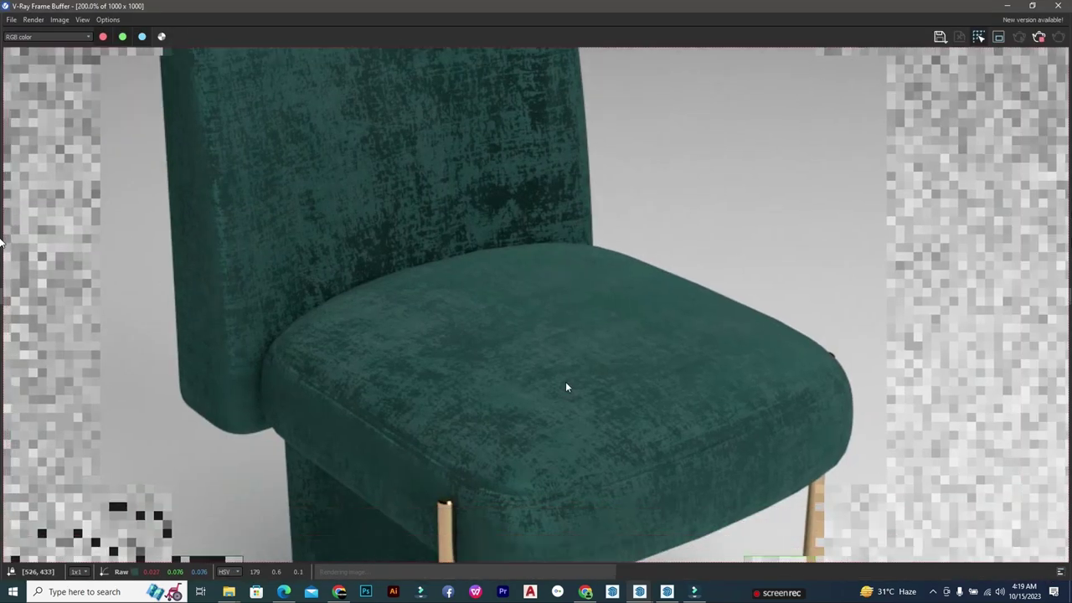
scroll(503, 402, up, 1)
scroll(548, 399, down, 1)
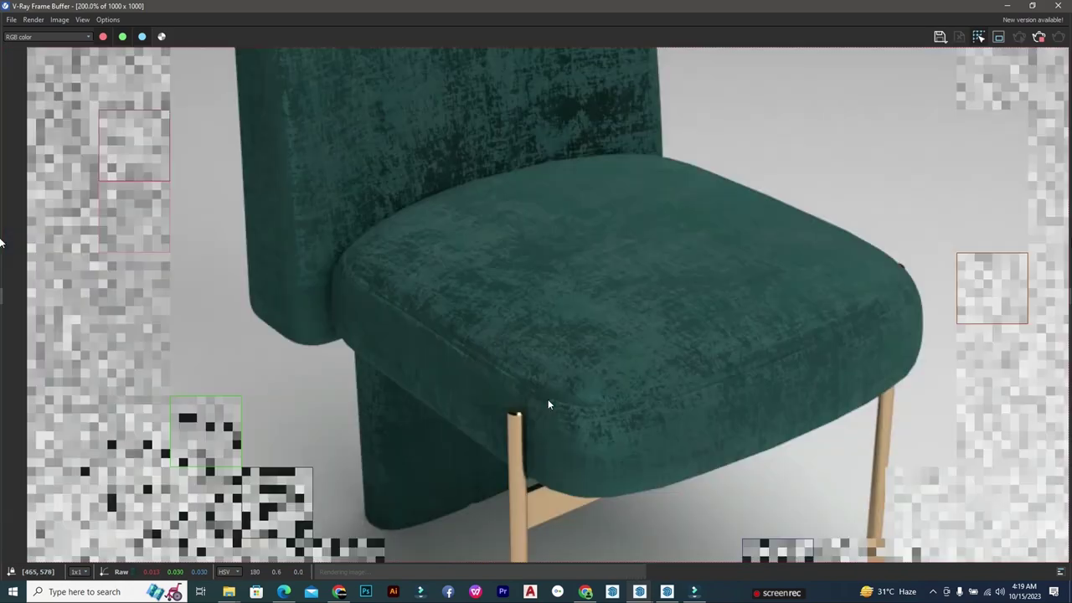
scroll(395, 425, down, 1)
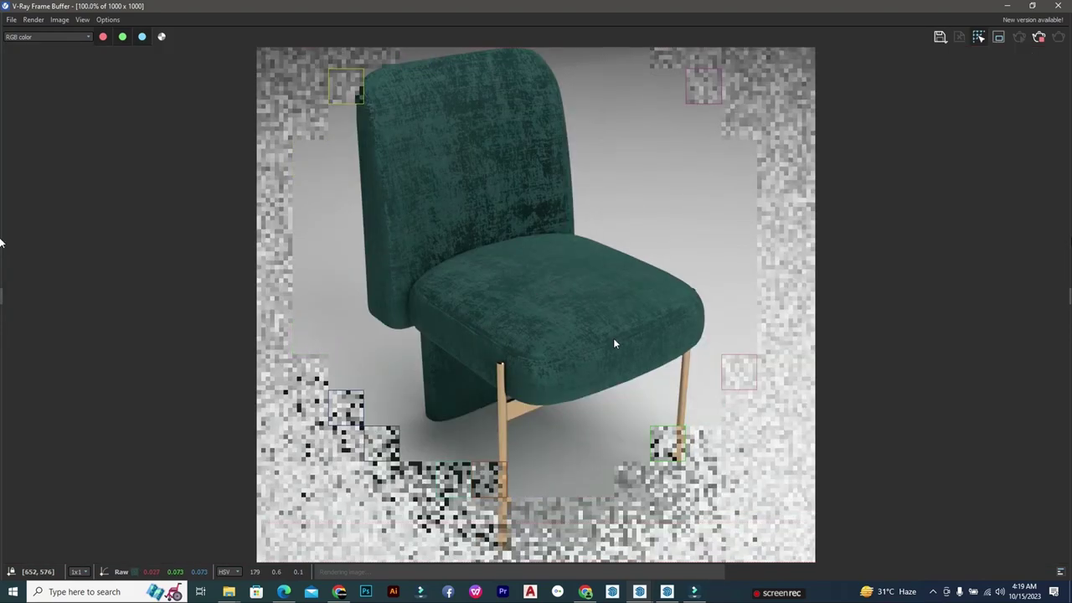
scroll(603, 340, down, 1)
scroll(558, 295, up, 1)
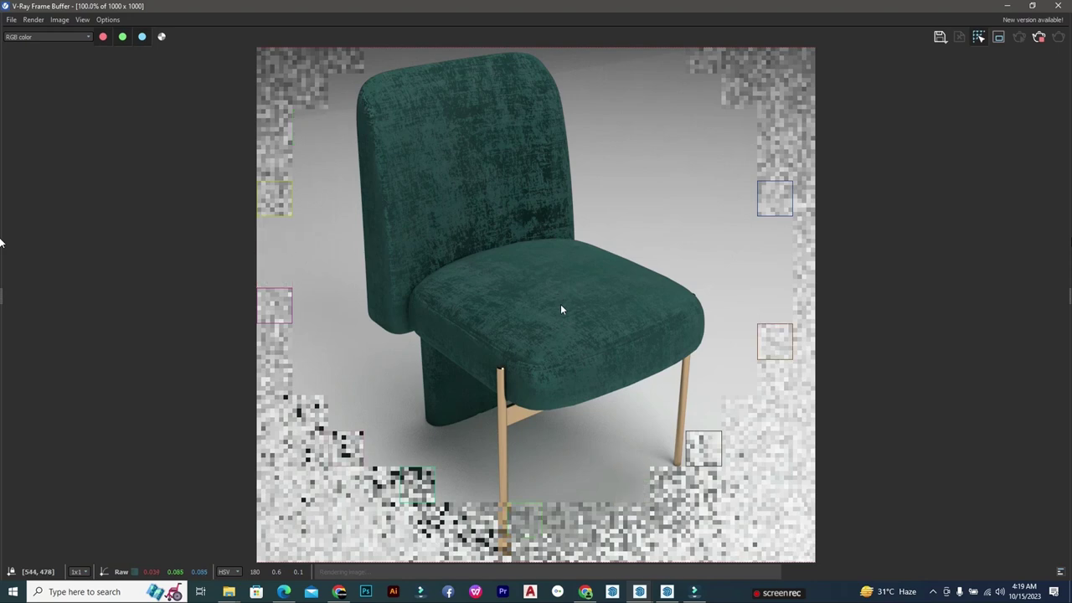
scroll(558, 306, down, 1)
scroll(541, 299, up, 1)
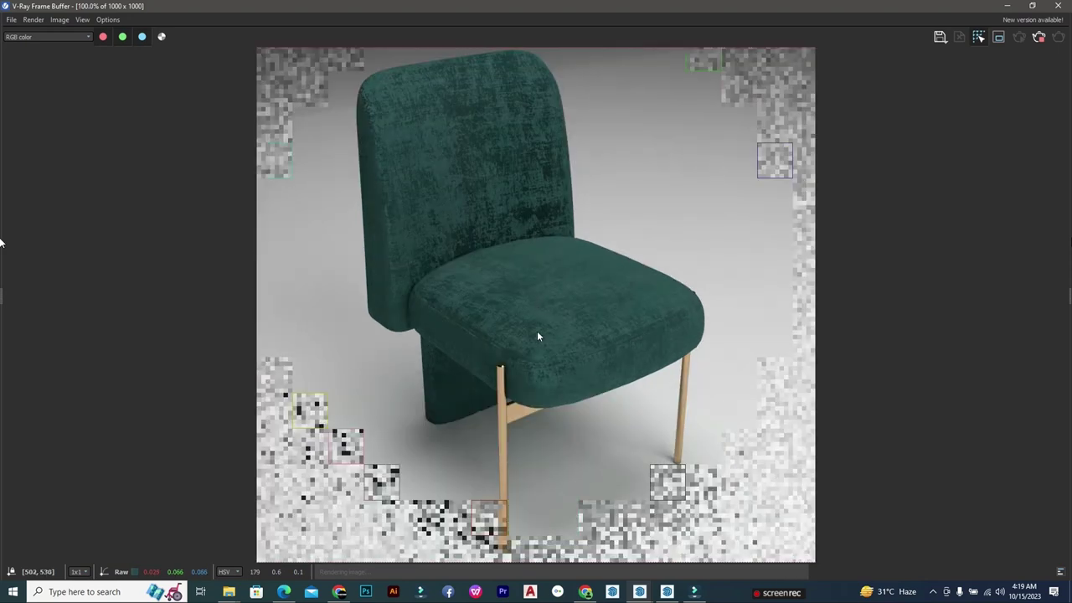
scroll(538, 333, down, 1)
scroll(537, 331, up, 1)
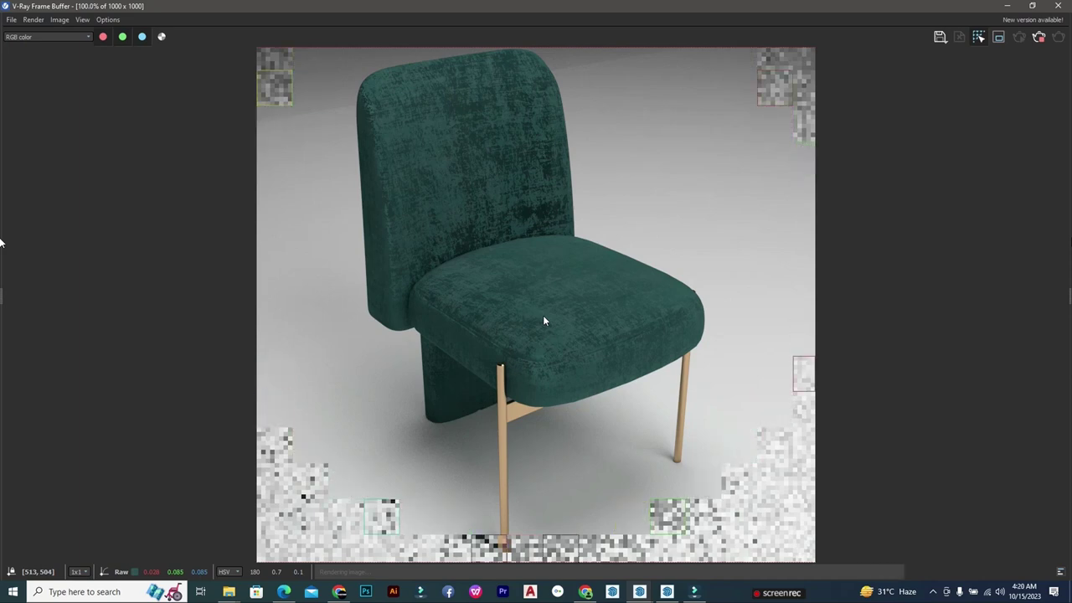
Step: Pan and zoom to inspect the chair's seat and legs until the render finishes
middle_drag(547, 273, 547, 299)
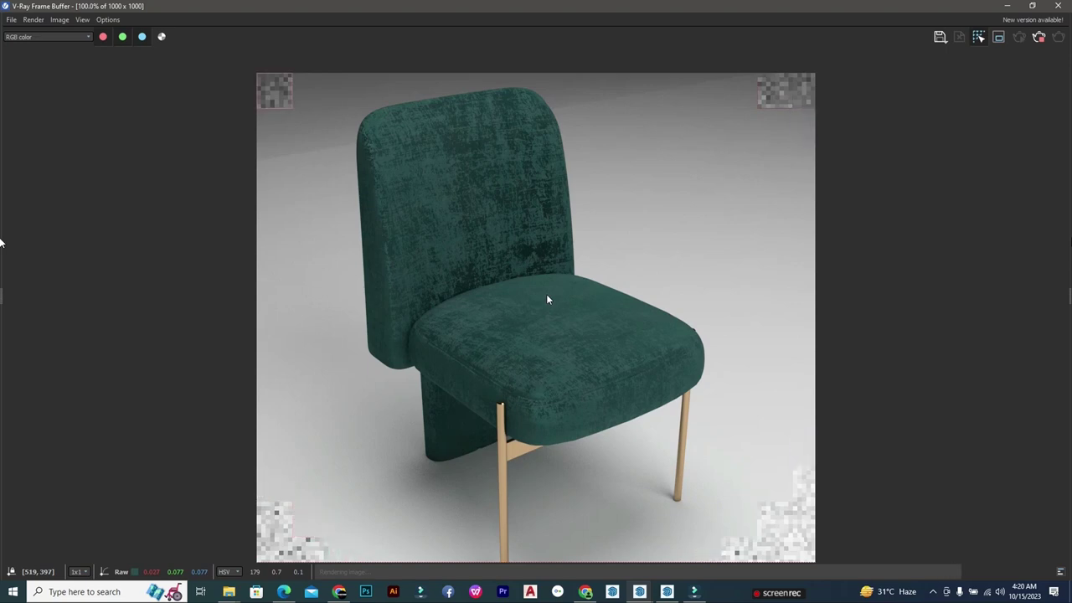
scroll(549, 308, down, 1)
scroll(549, 308, down, 1)
scroll(550, 309, up, 1)
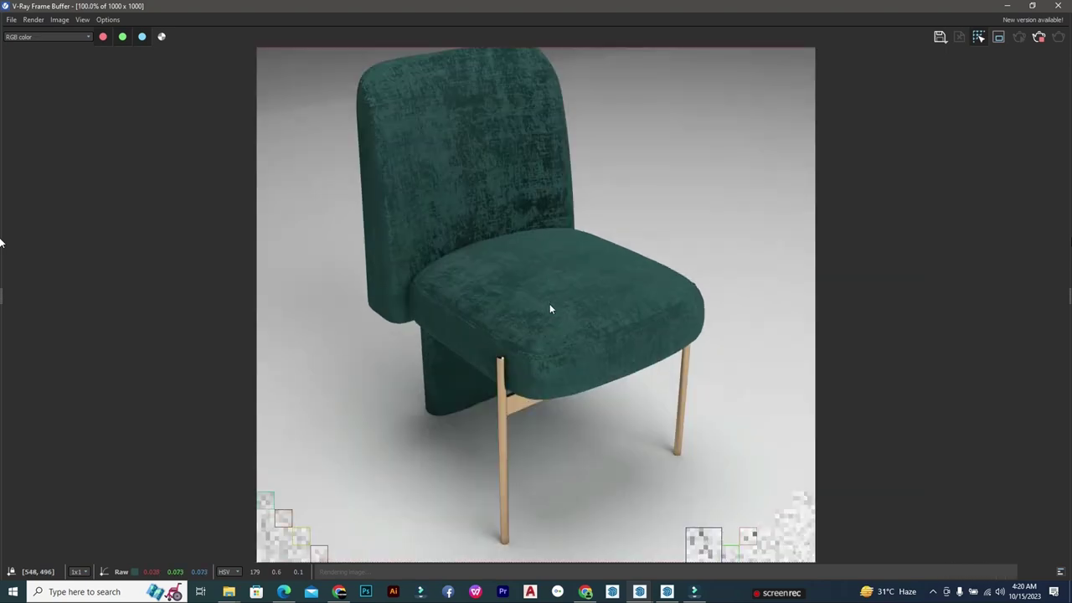
scroll(419, 153, up, 1)
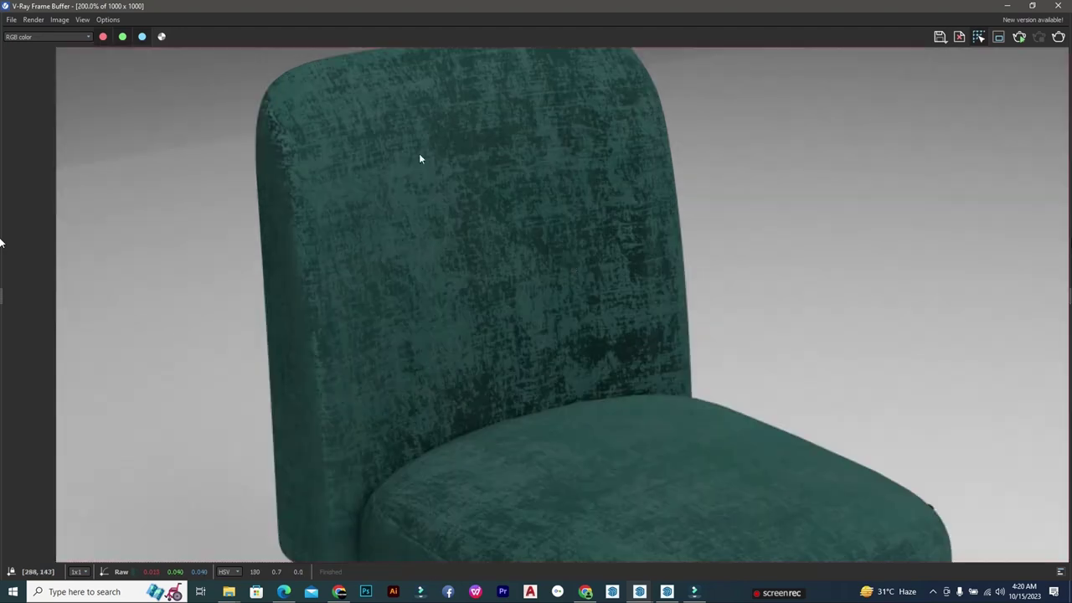
scroll(578, 360, down, 1)
scroll(608, 414, up, 1)
middle_drag(608, 413, 608, 287)
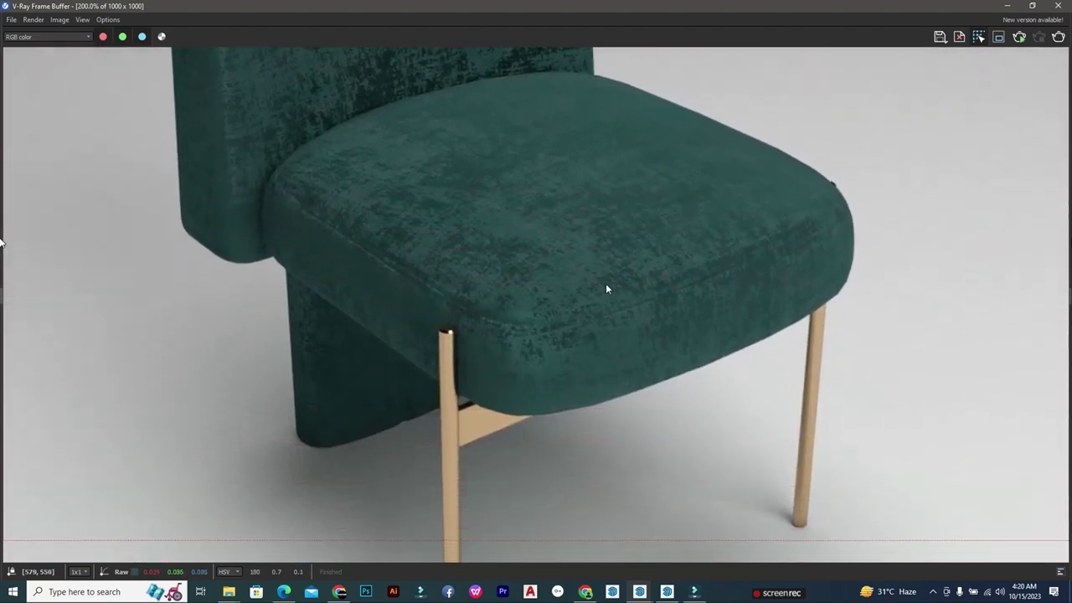
scroll(597, 297, down, 1)
scroll(575, 335, up, 1)
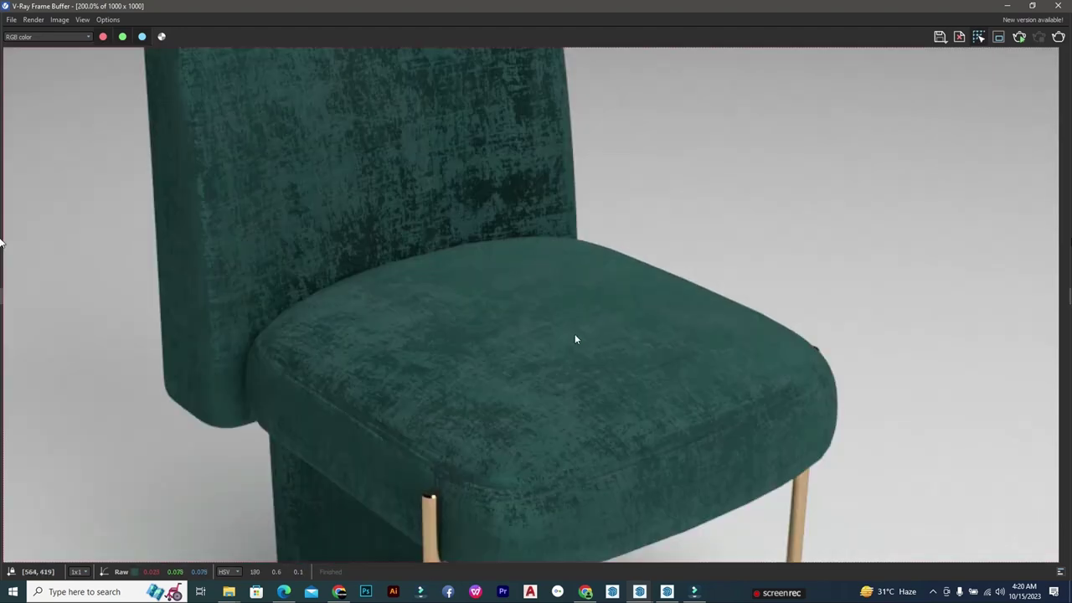
scroll(578, 335, down, 1)
scroll(579, 366, up, 1)
scroll(578, 366, down, 1)
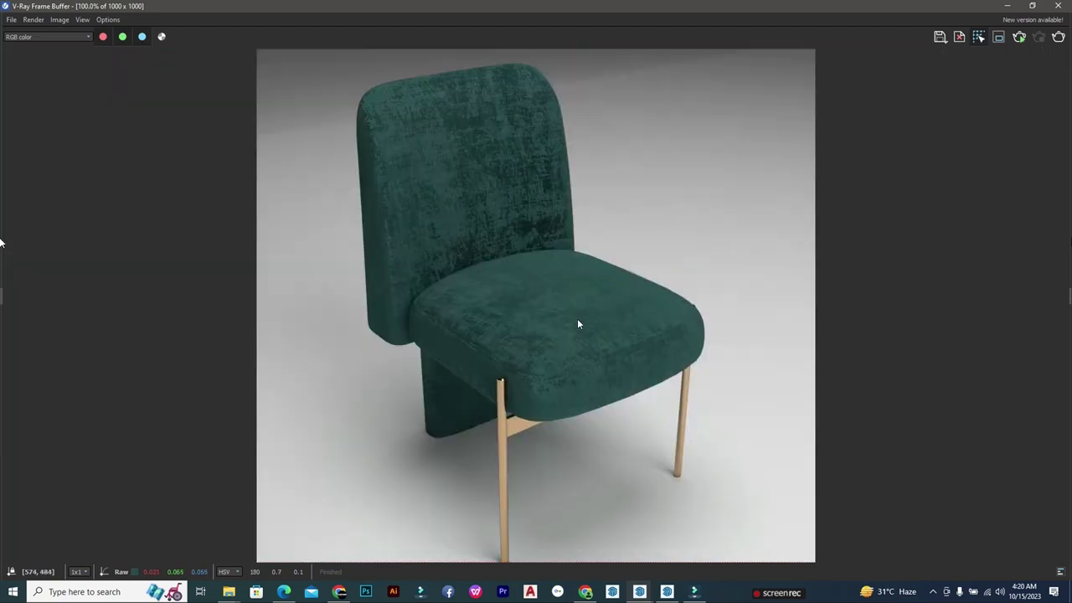
scroll(577, 321, down, 1)
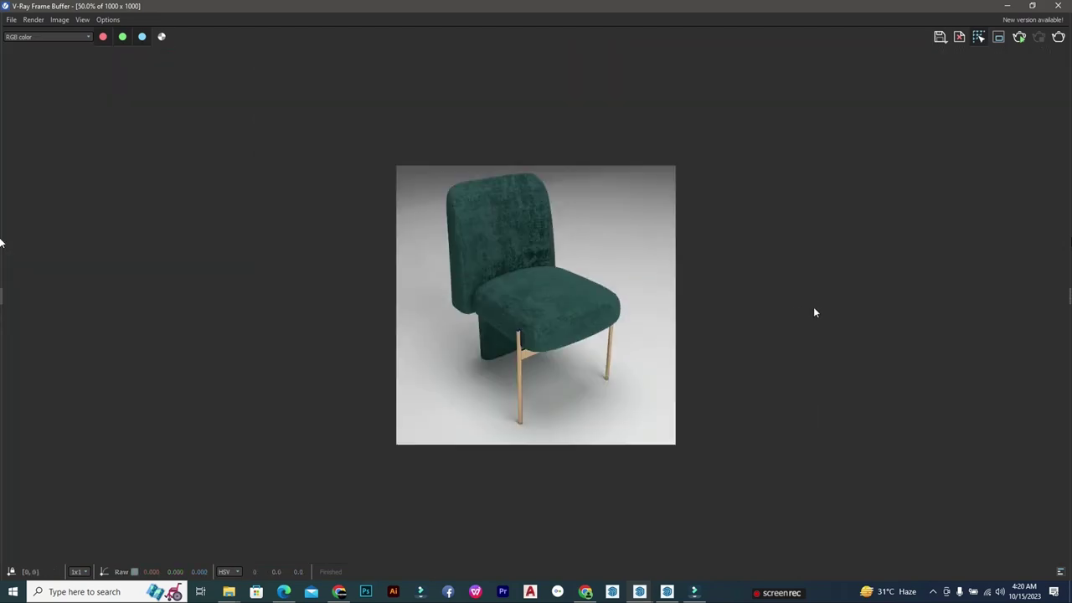